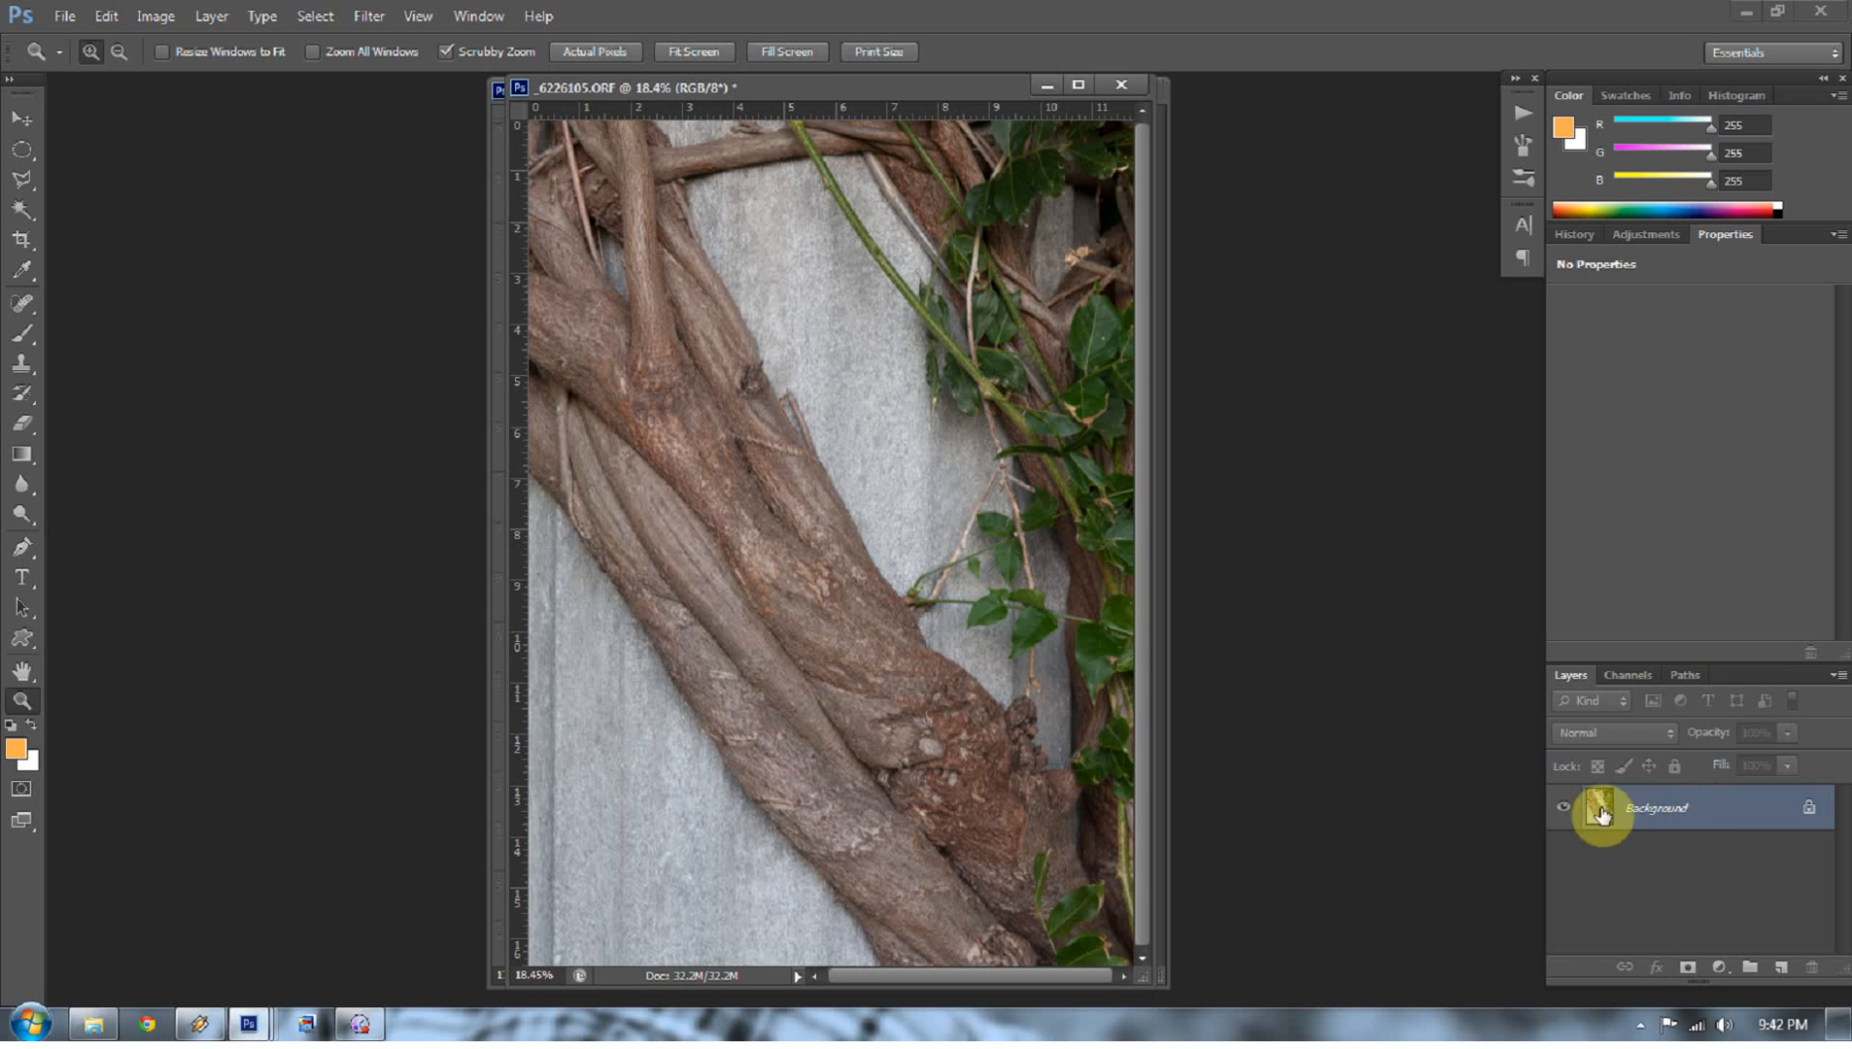
# Step: Duplicate the Background layer and open the copy in the Topaz Detail 3 filter with all adjustments reset
pyautogui.hotkey('ctrl', 'j')
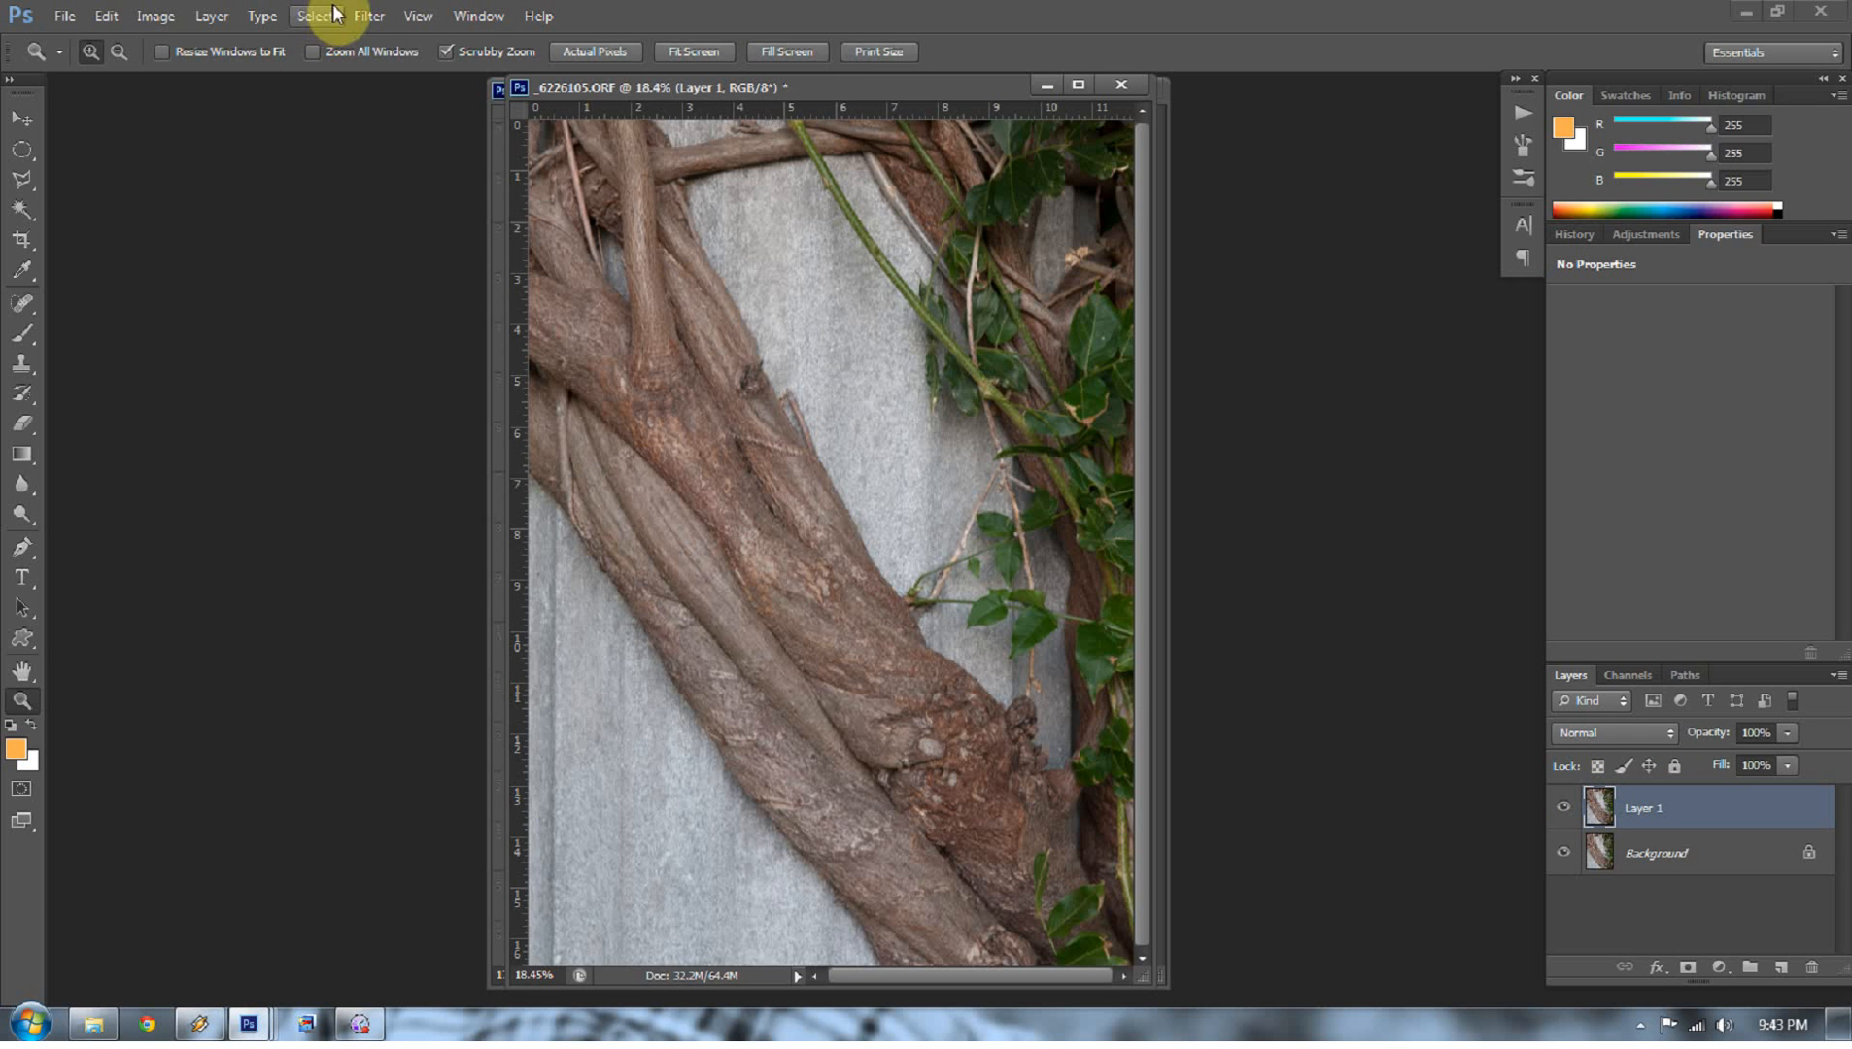
pyautogui.click(367, 16)
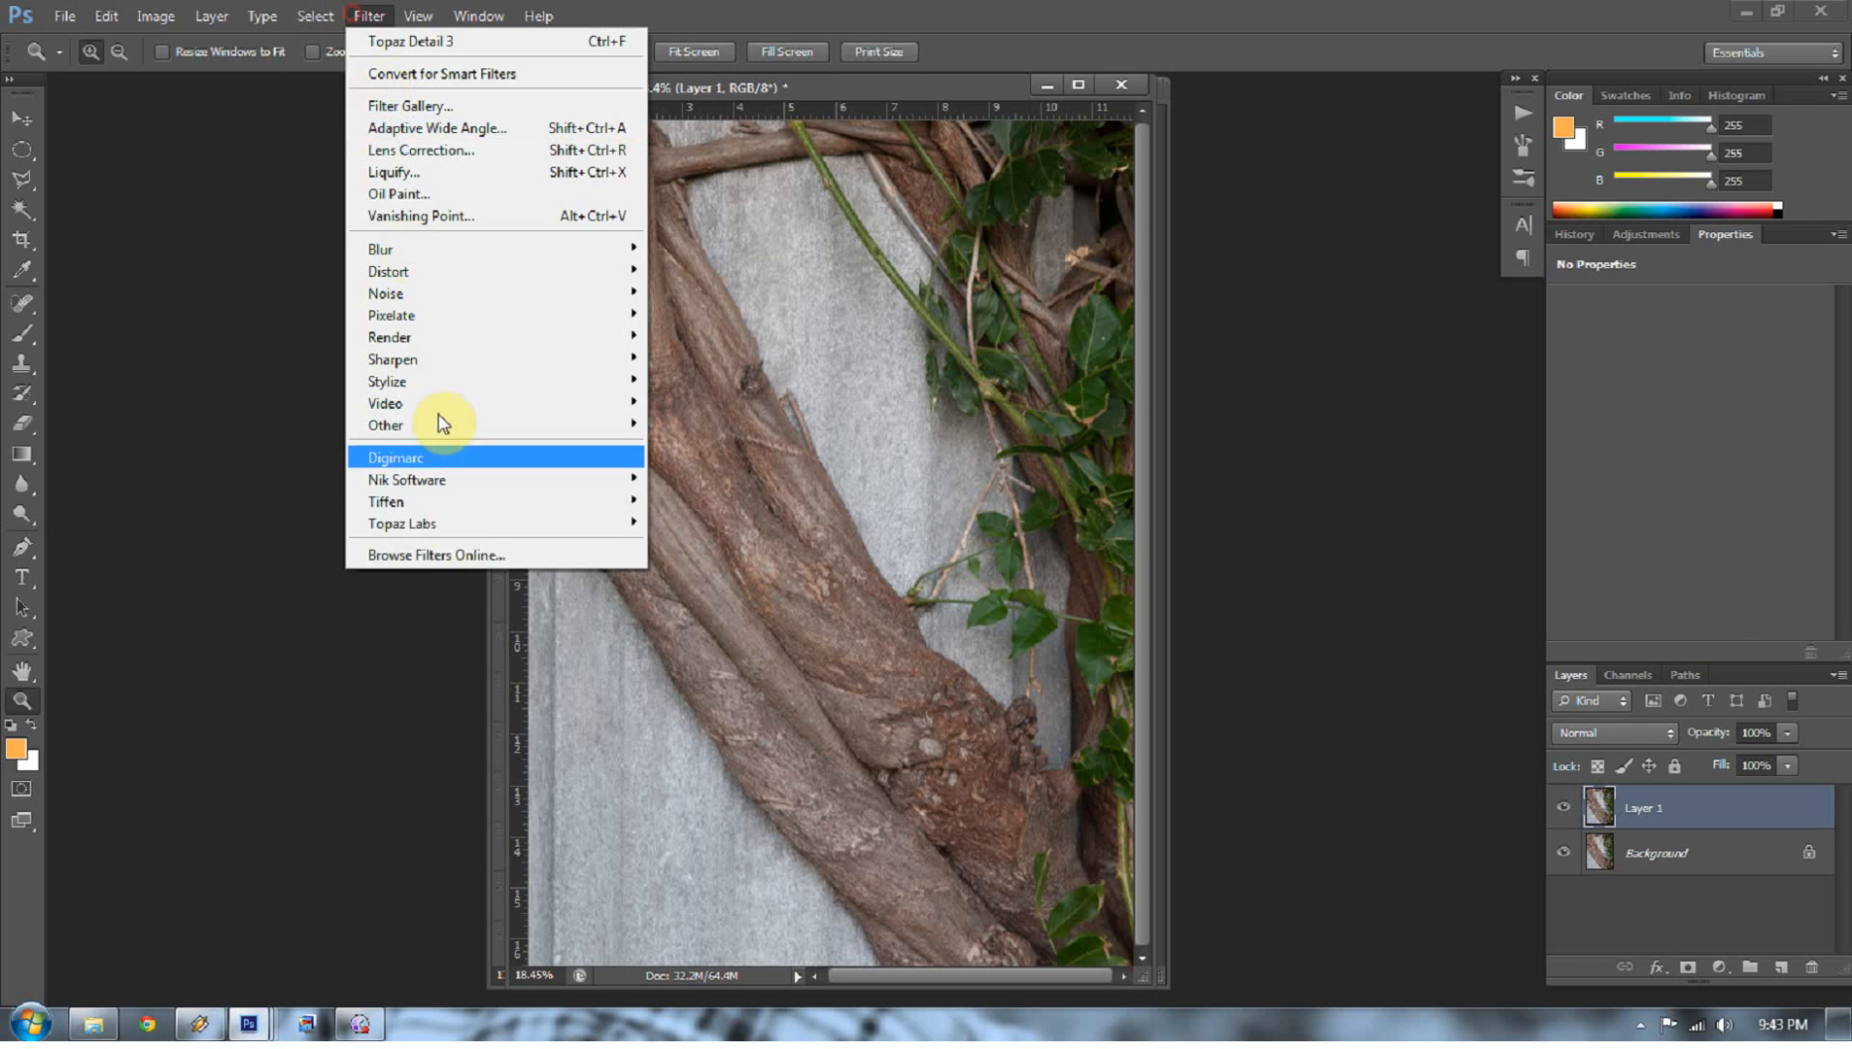
pyautogui.moveTo(446, 525)
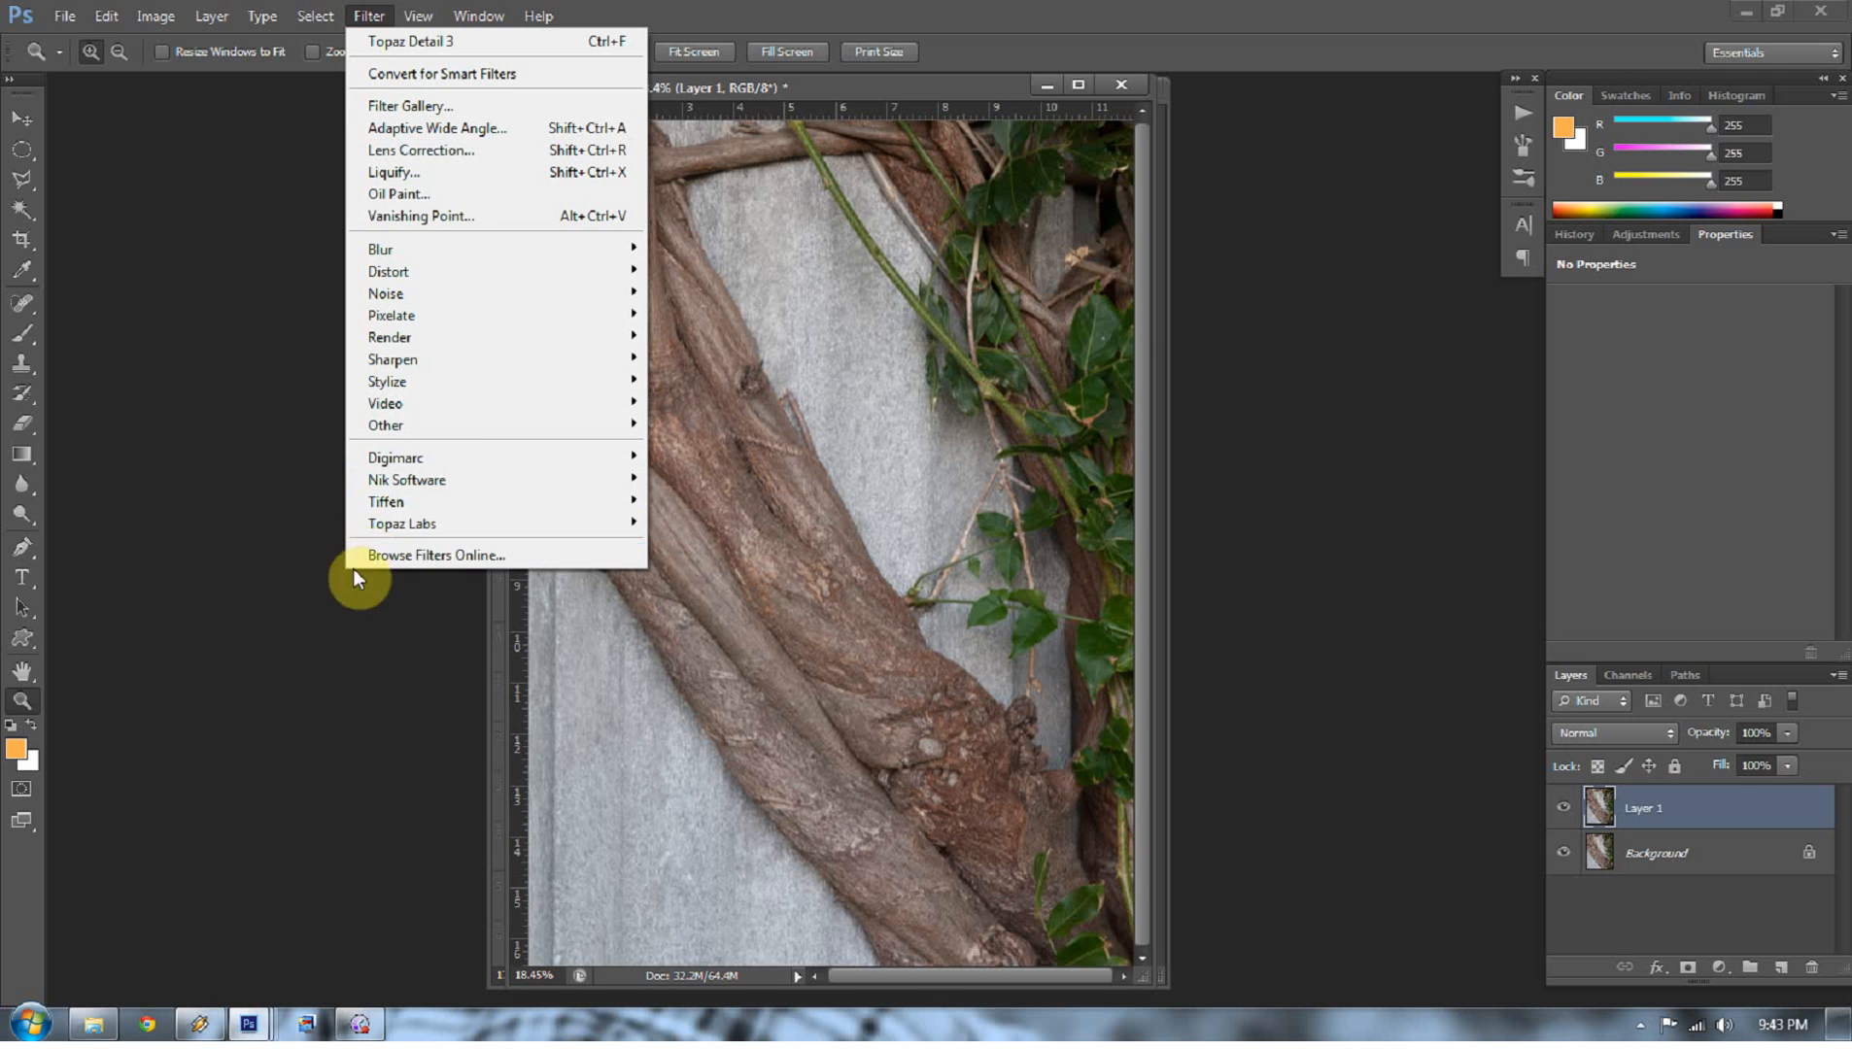
pyautogui.moveTo(370, 532)
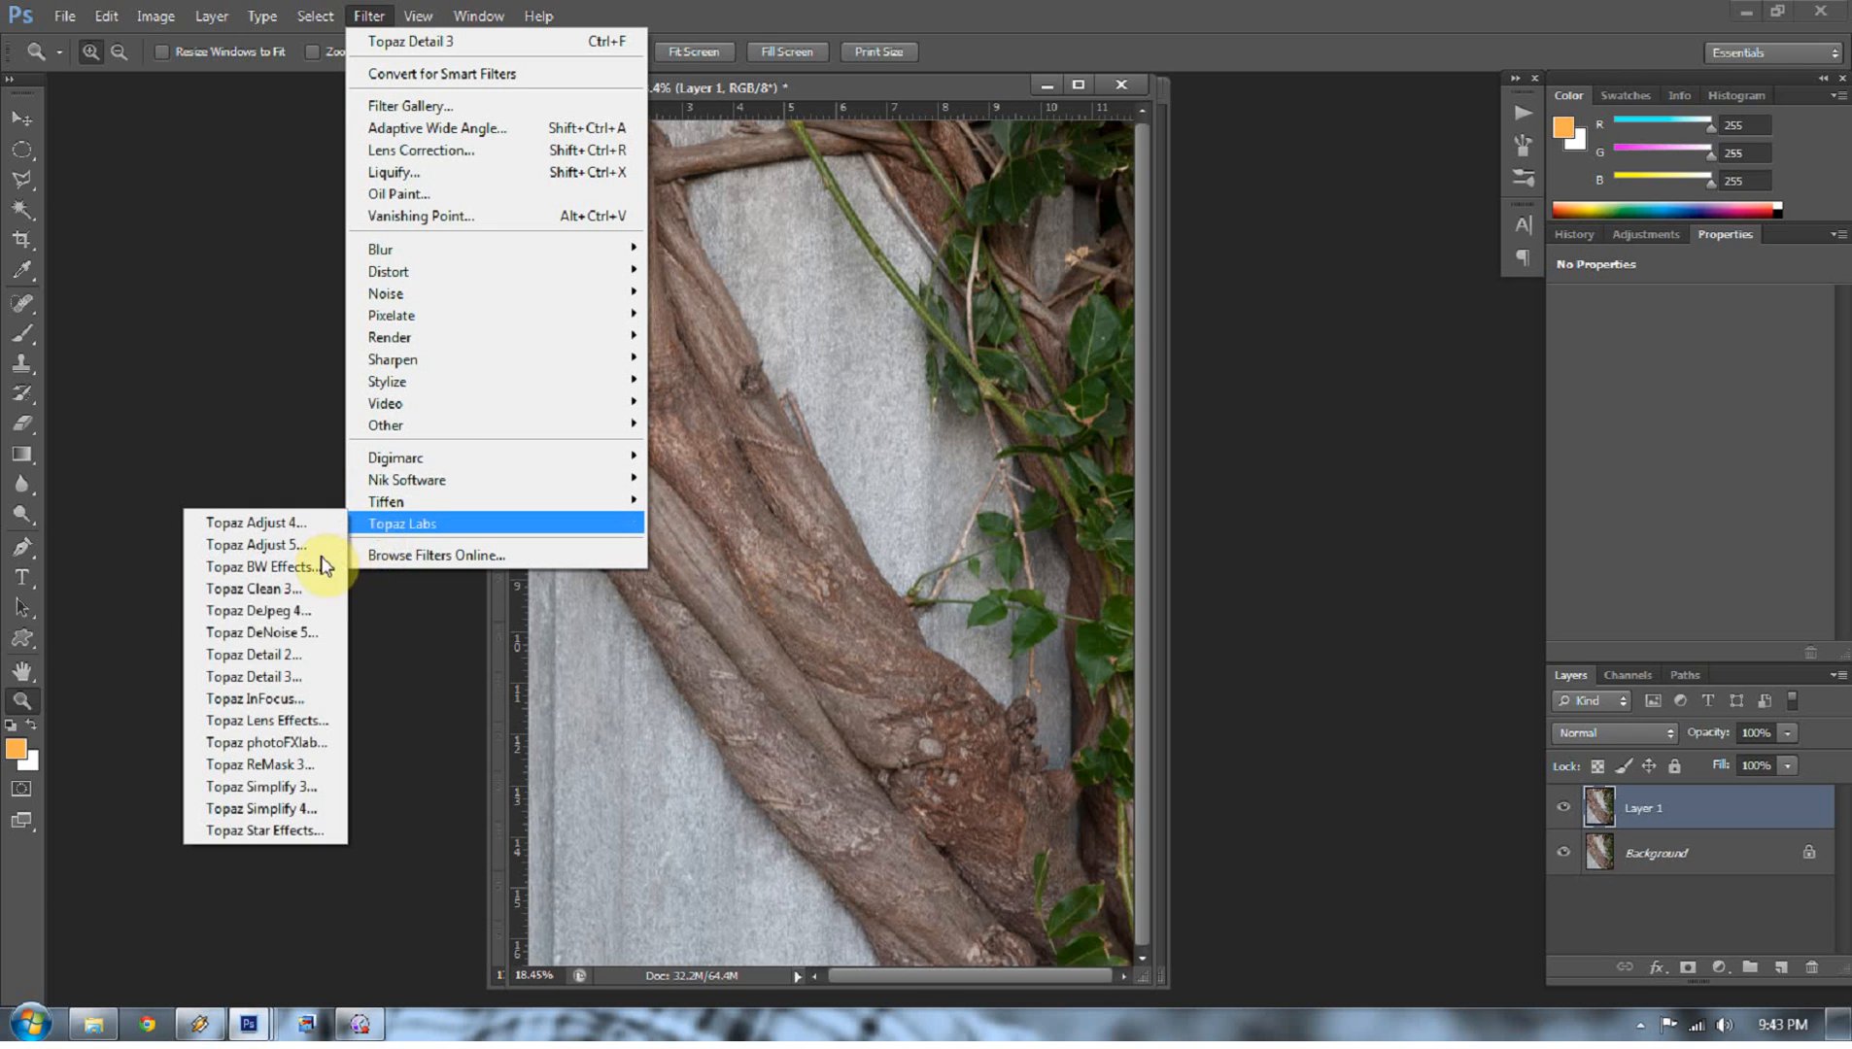
pyautogui.click(245, 679)
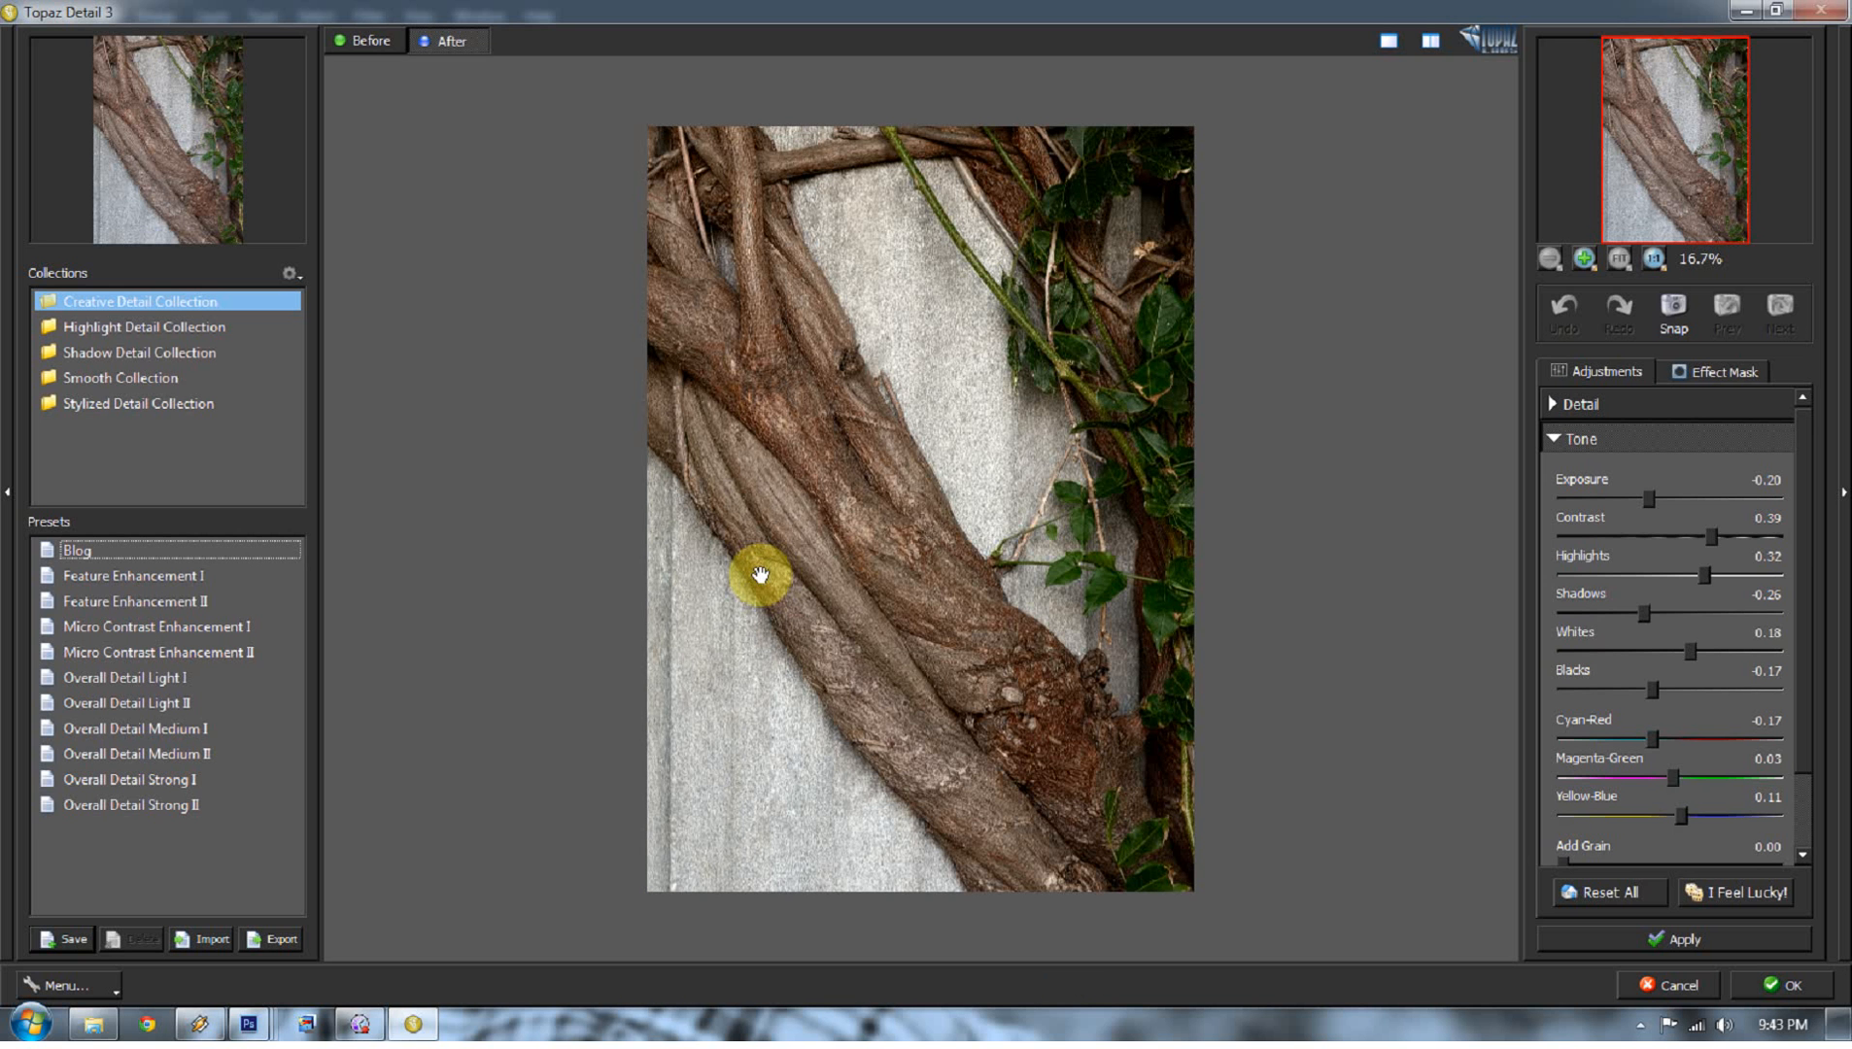
pyautogui.click(1605, 894)
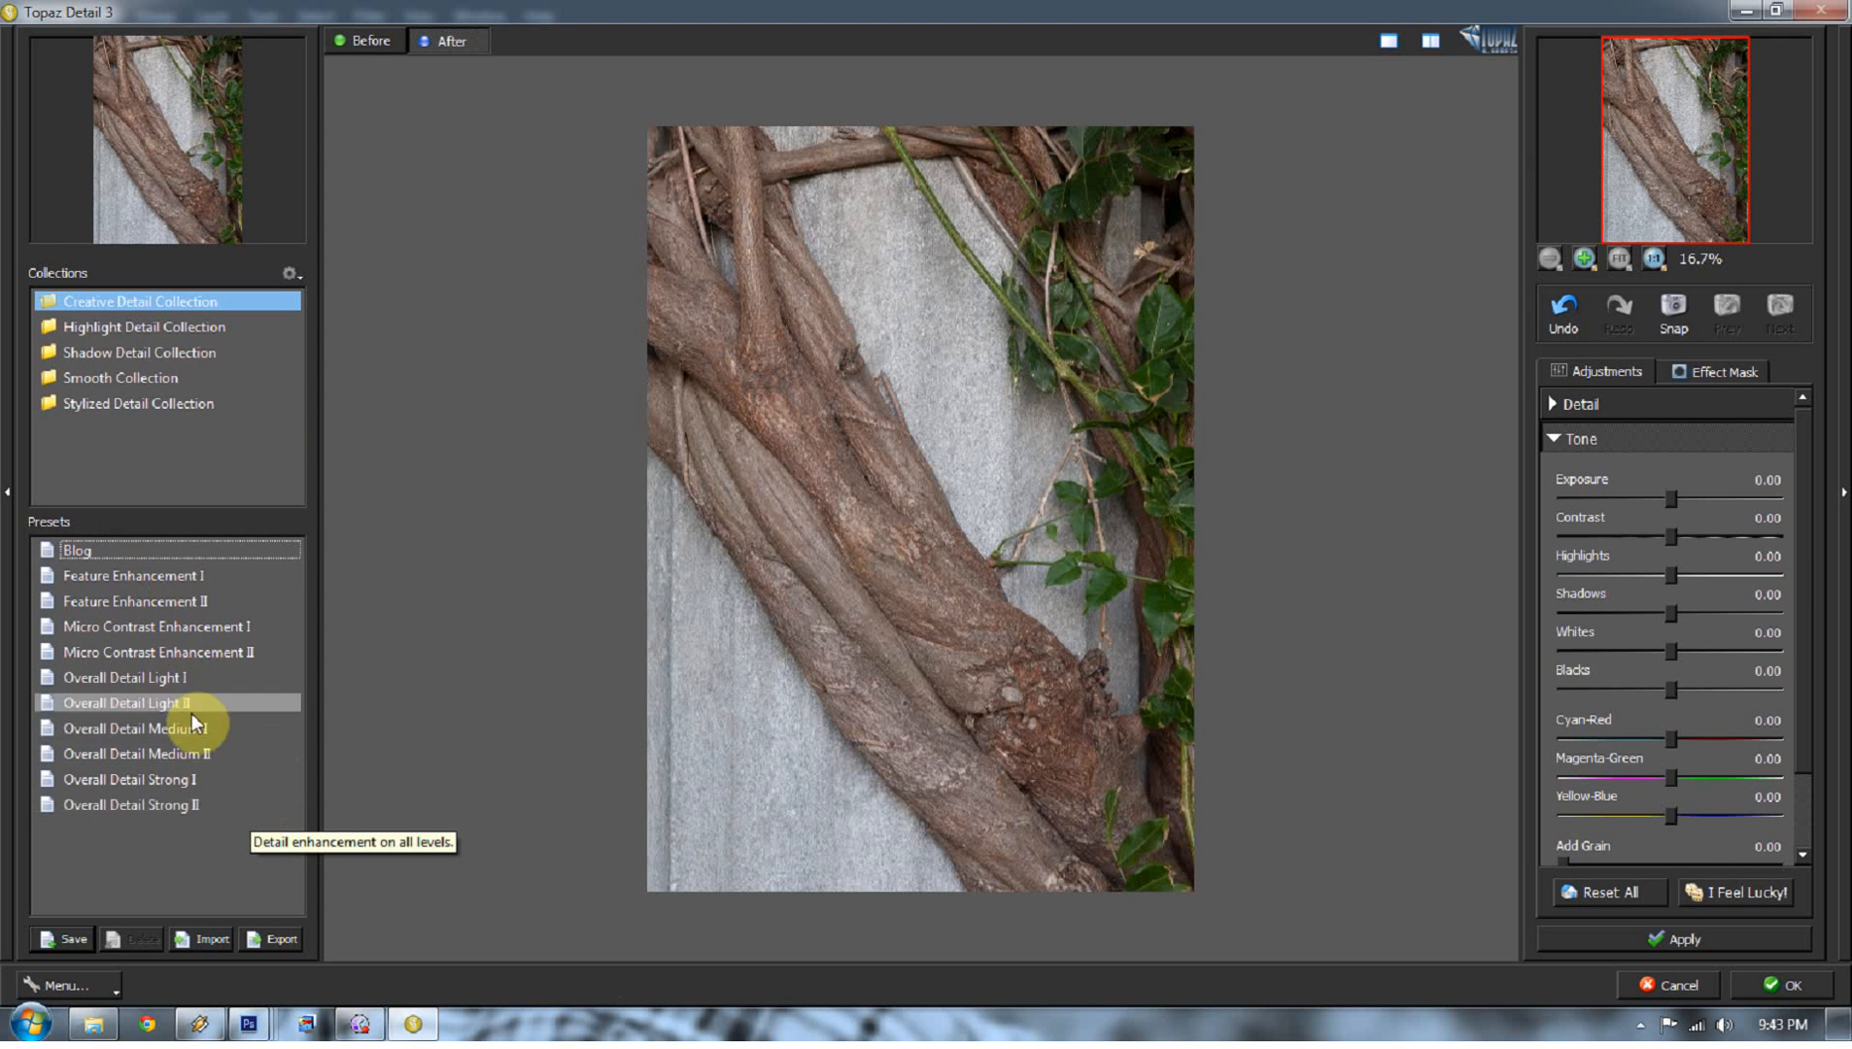
# Step: Browse the preset collections and try Abstraction II, Architectural Detail II and Desaturated Blush I from the Stylized Detail Collection
pyautogui.click(116, 326)
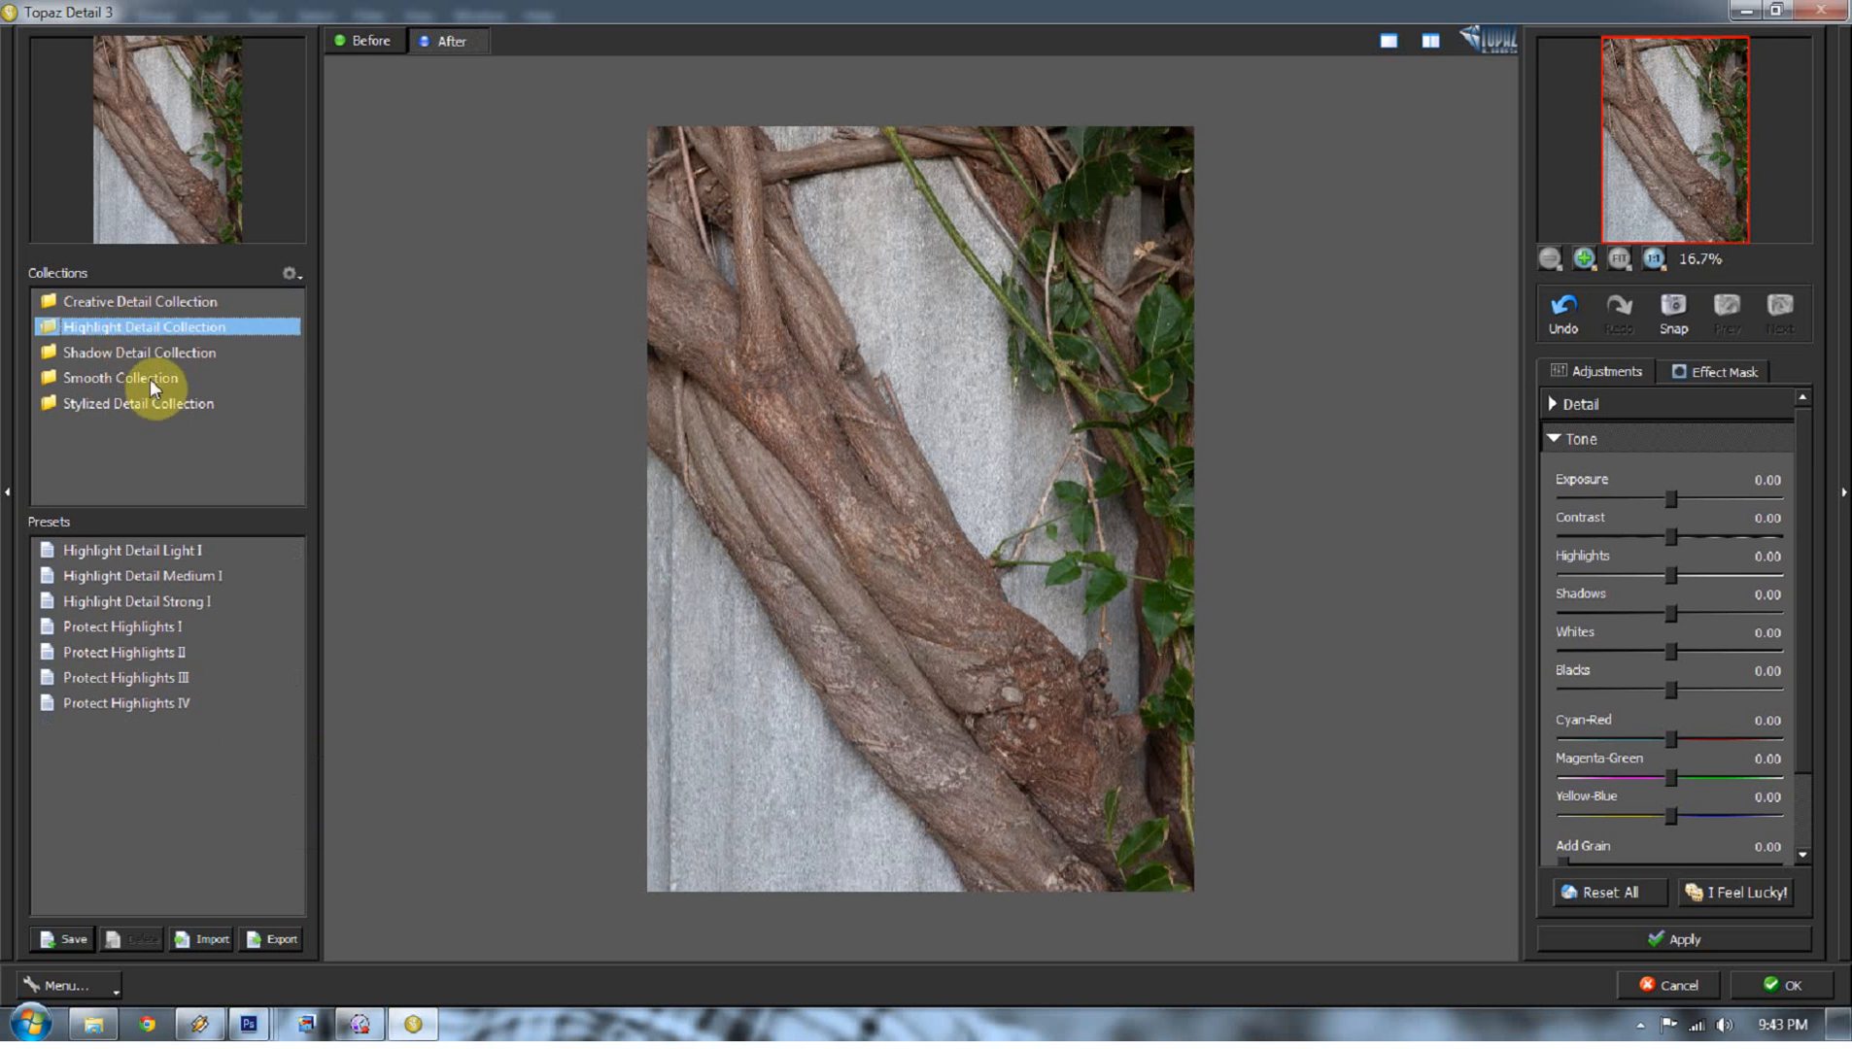
pyautogui.click(130, 355)
pyautogui.click(116, 378)
pyautogui.click(119, 402)
pyautogui.click(109, 576)
pyautogui.click(100, 626)
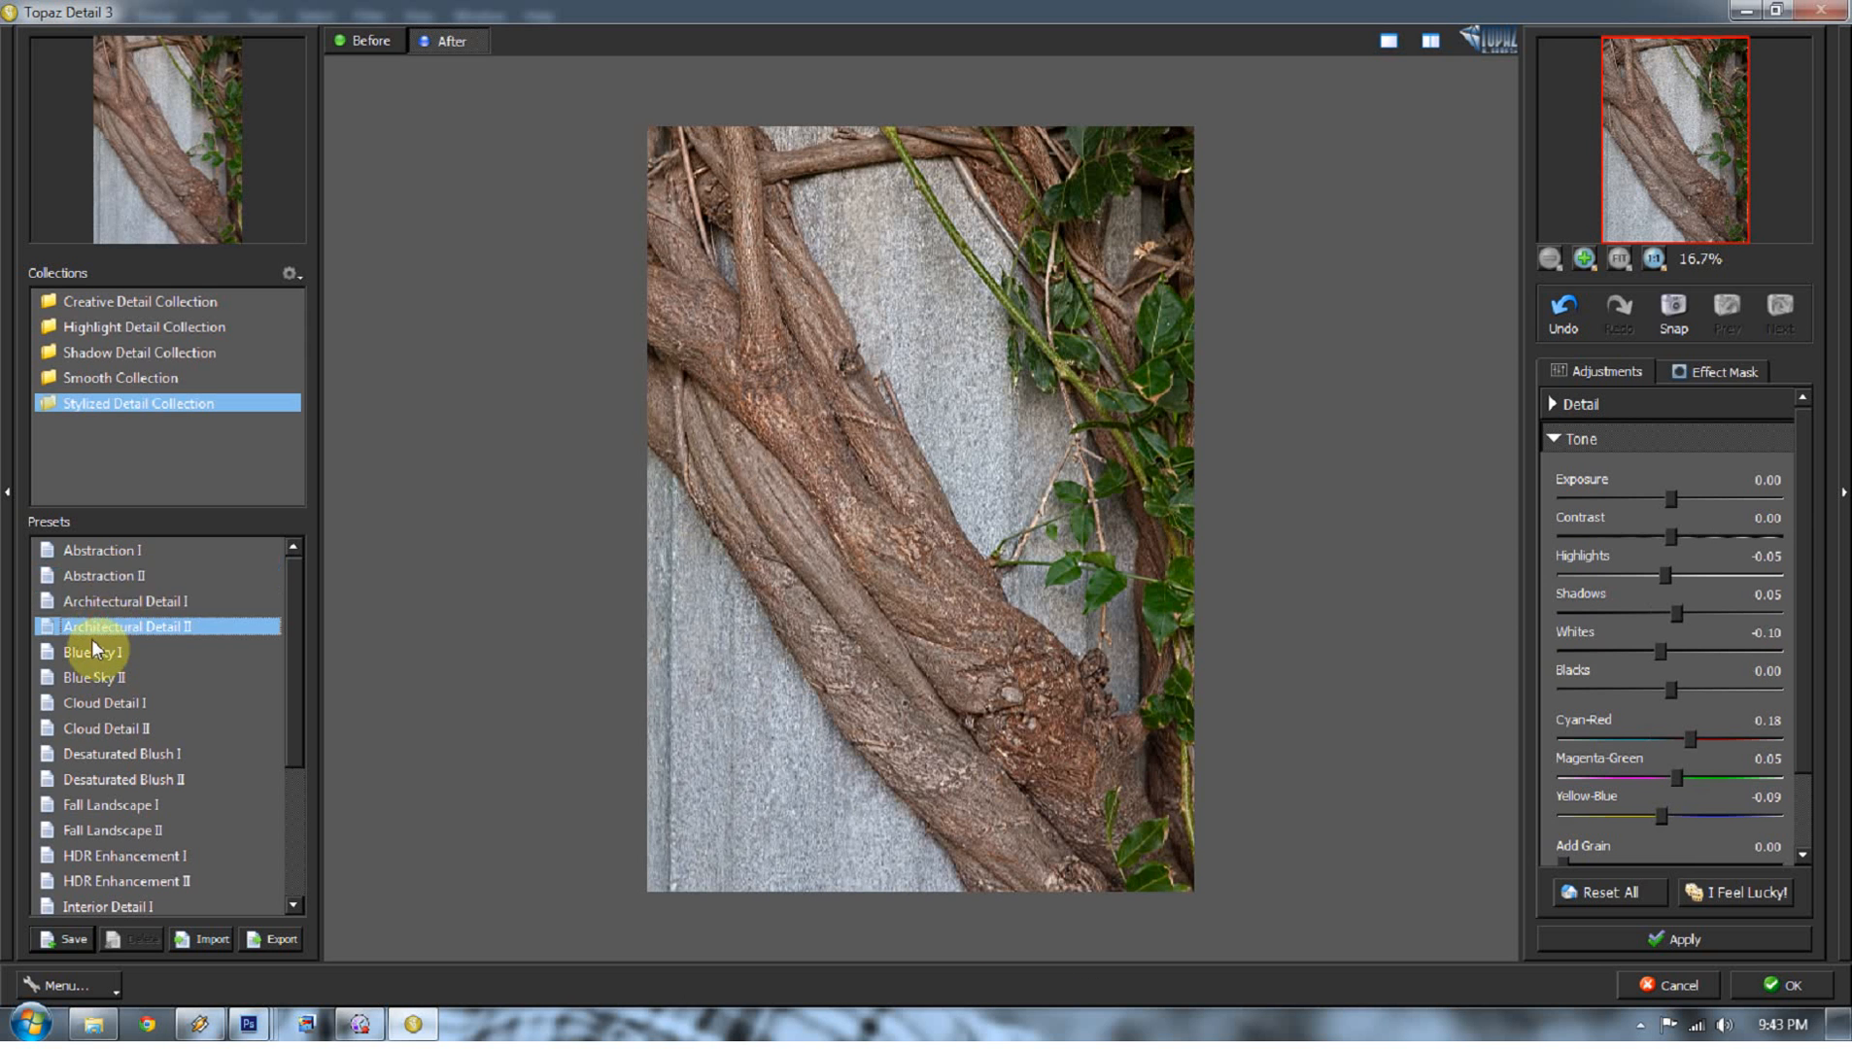
pyautogui.click(110, 754)
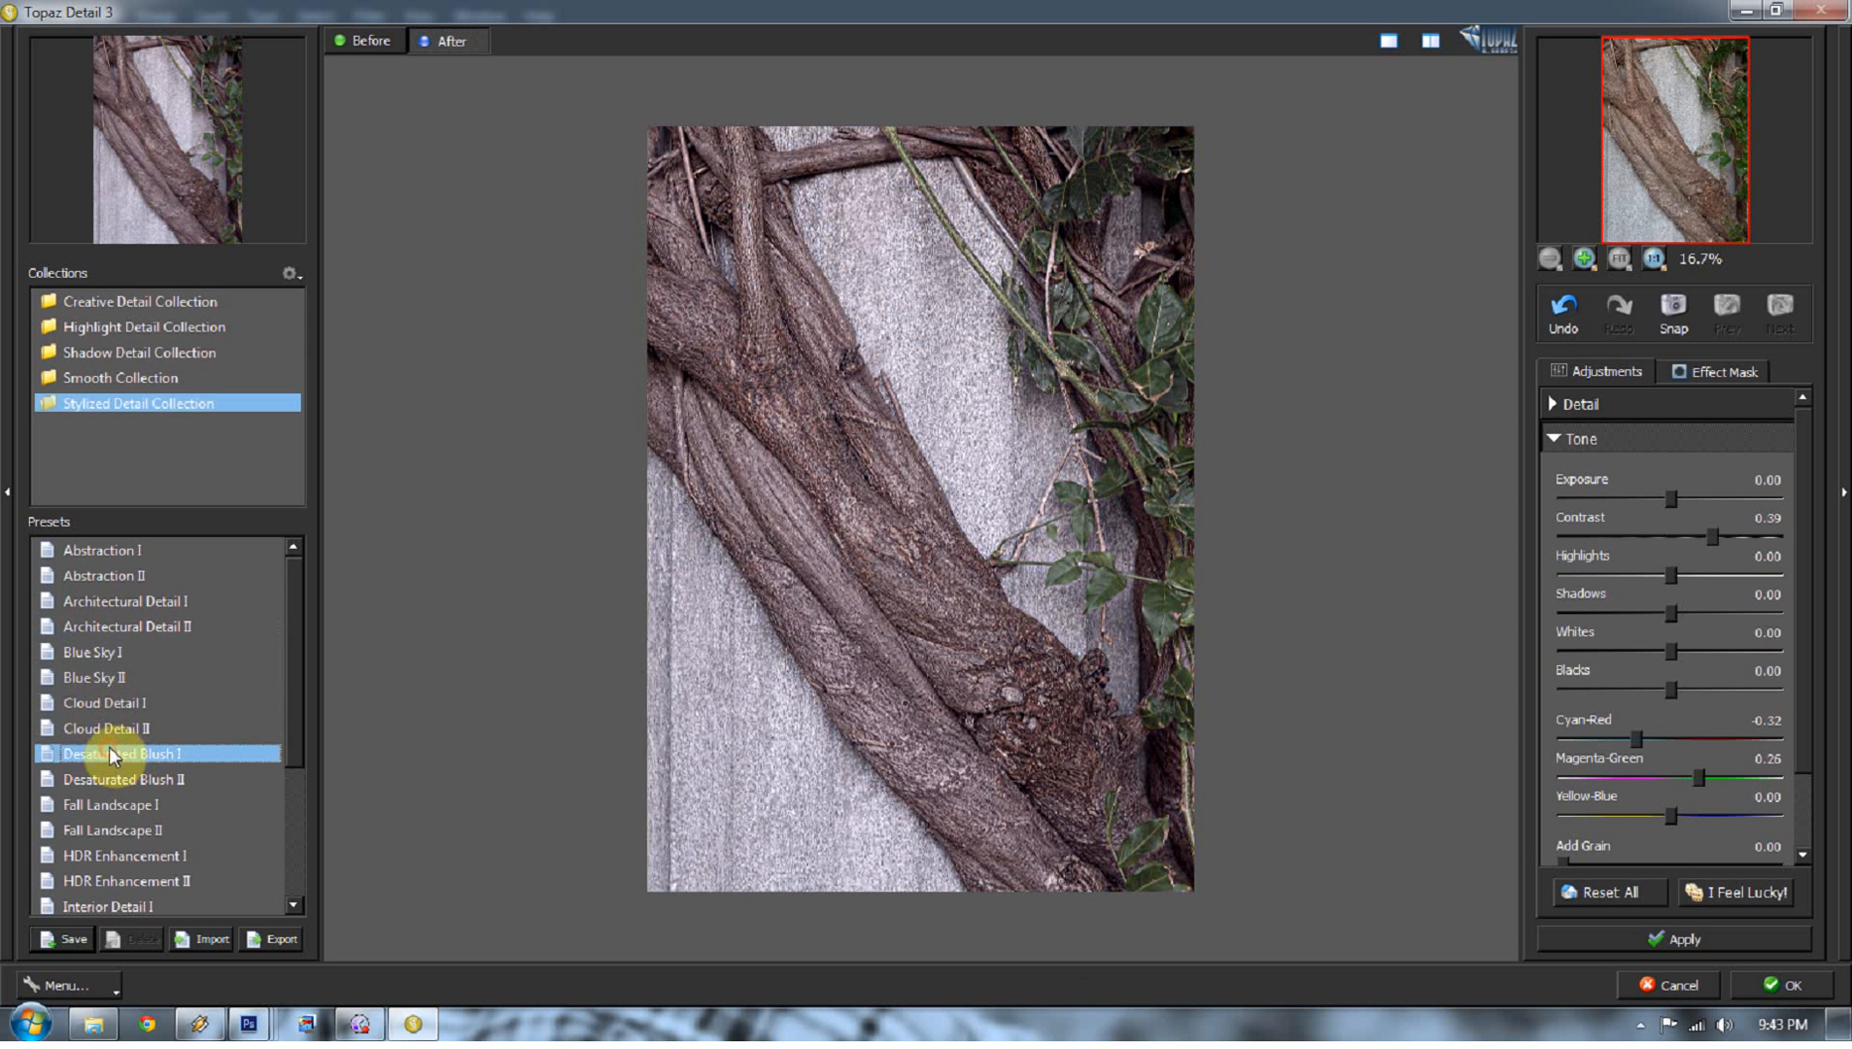
# Step: Compare the preset effect with the original image, both by switching between them and in the split view
pyautogui.click(369, 40)
pyautogui.click(442, 40)
pyautogui.click(400, 40)
pyautogui.click(455, 40)
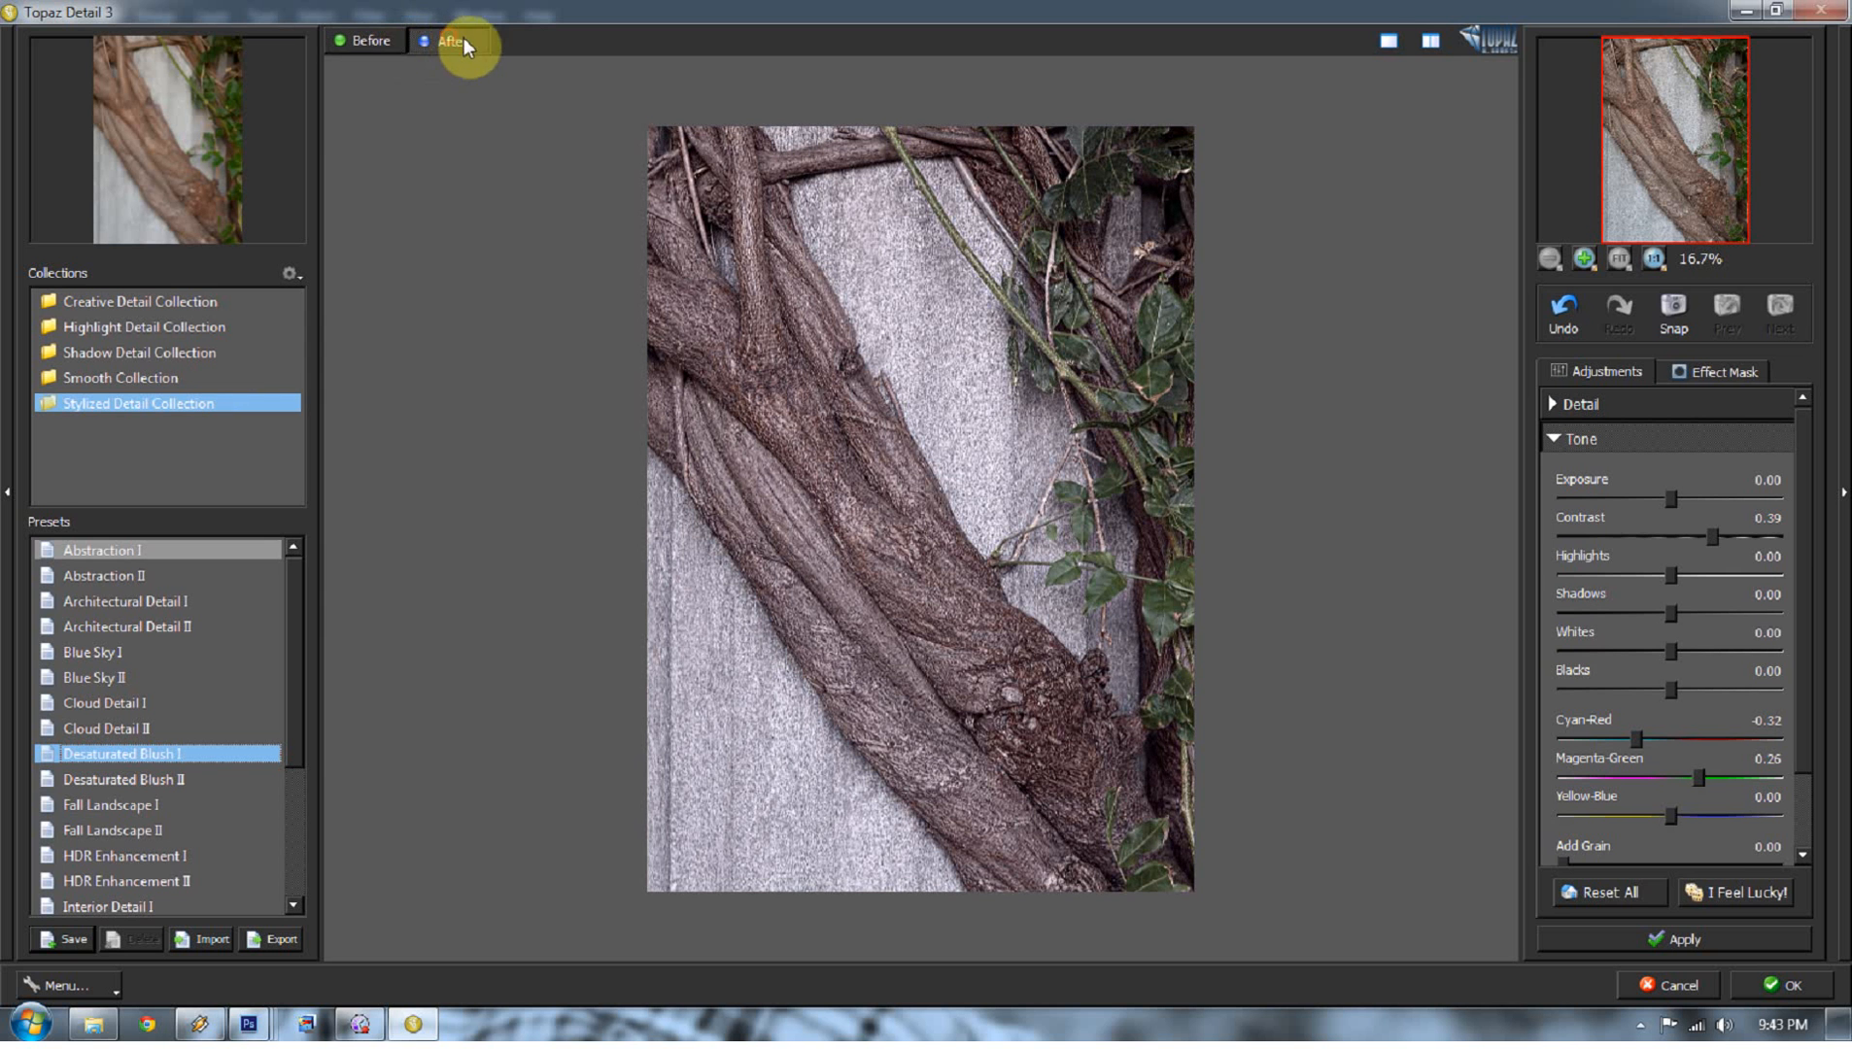
pyautogui.click(1428, 39)
pyautogui.click(1391, 37)
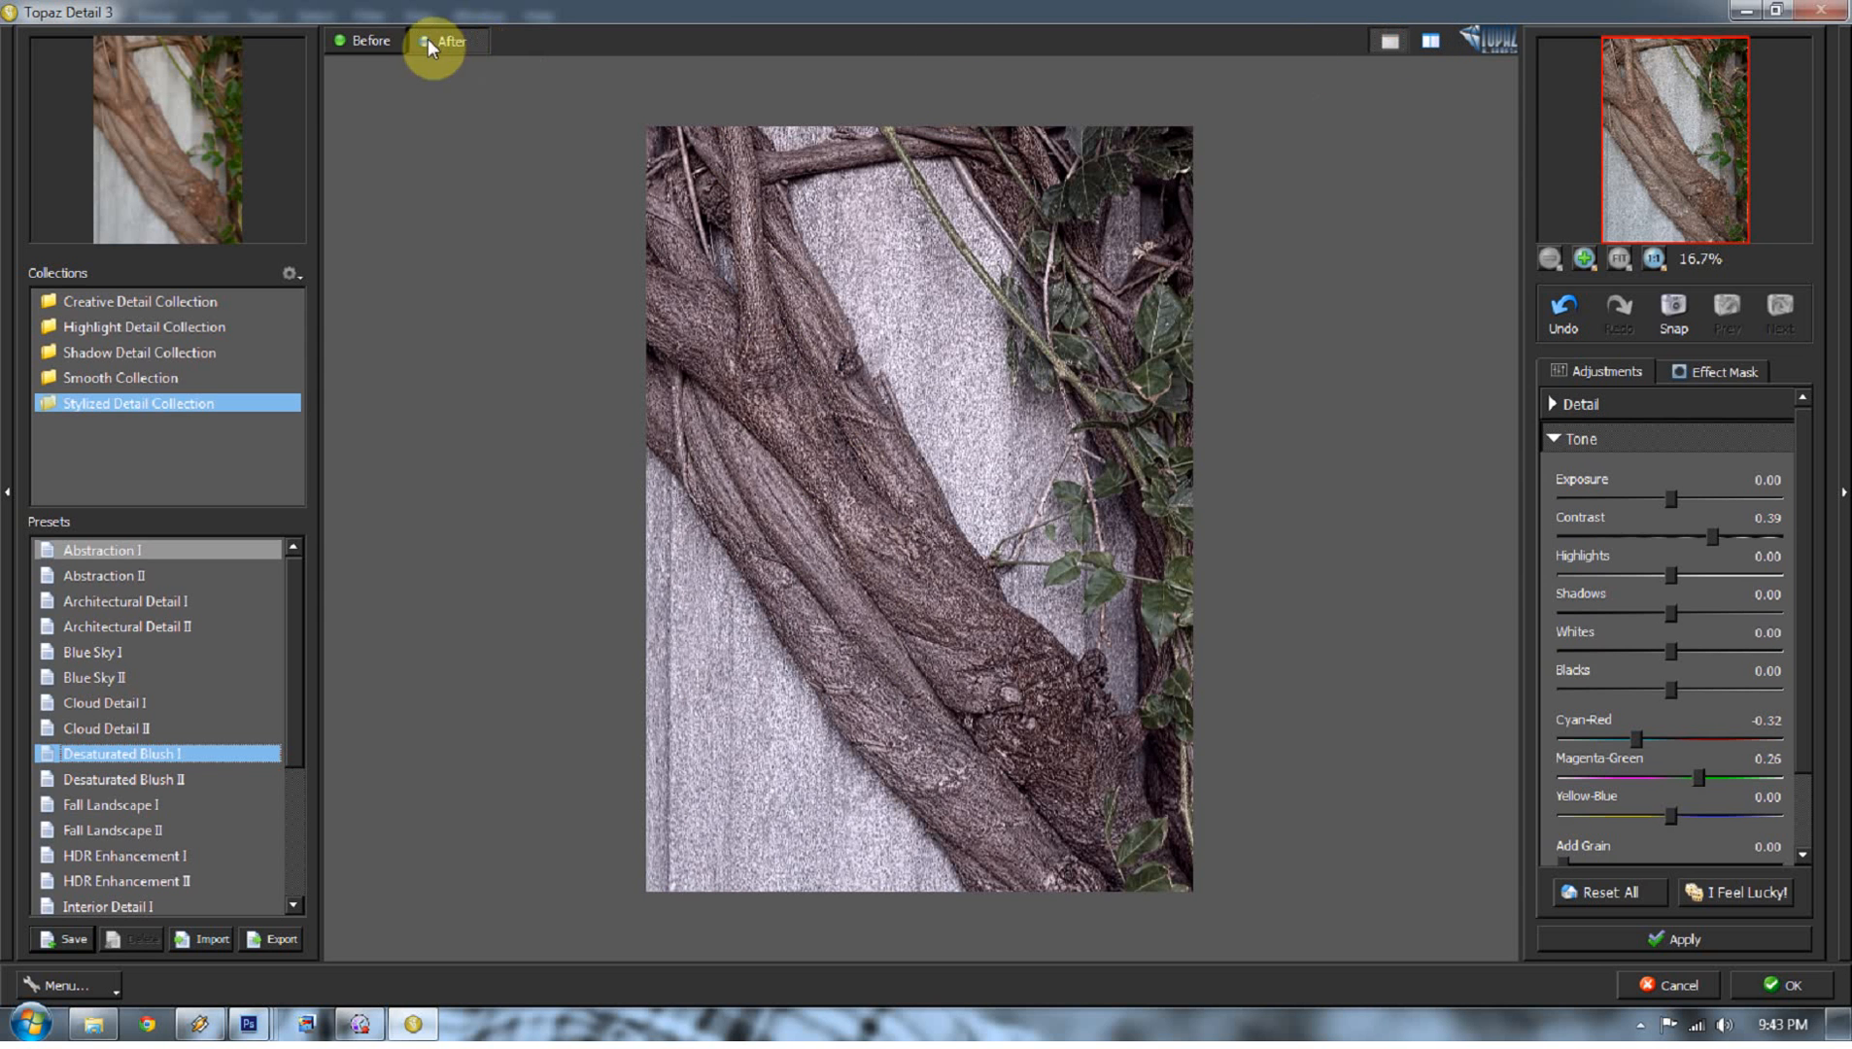
# Step: Inspect the effect at different zoom levels and return to the view of the full image
pyautogui.click(1584, 258)
pyautogui.click(1581, 258)
pyautogui.click(1551, 258)
pyautogui.click(1613, 259)
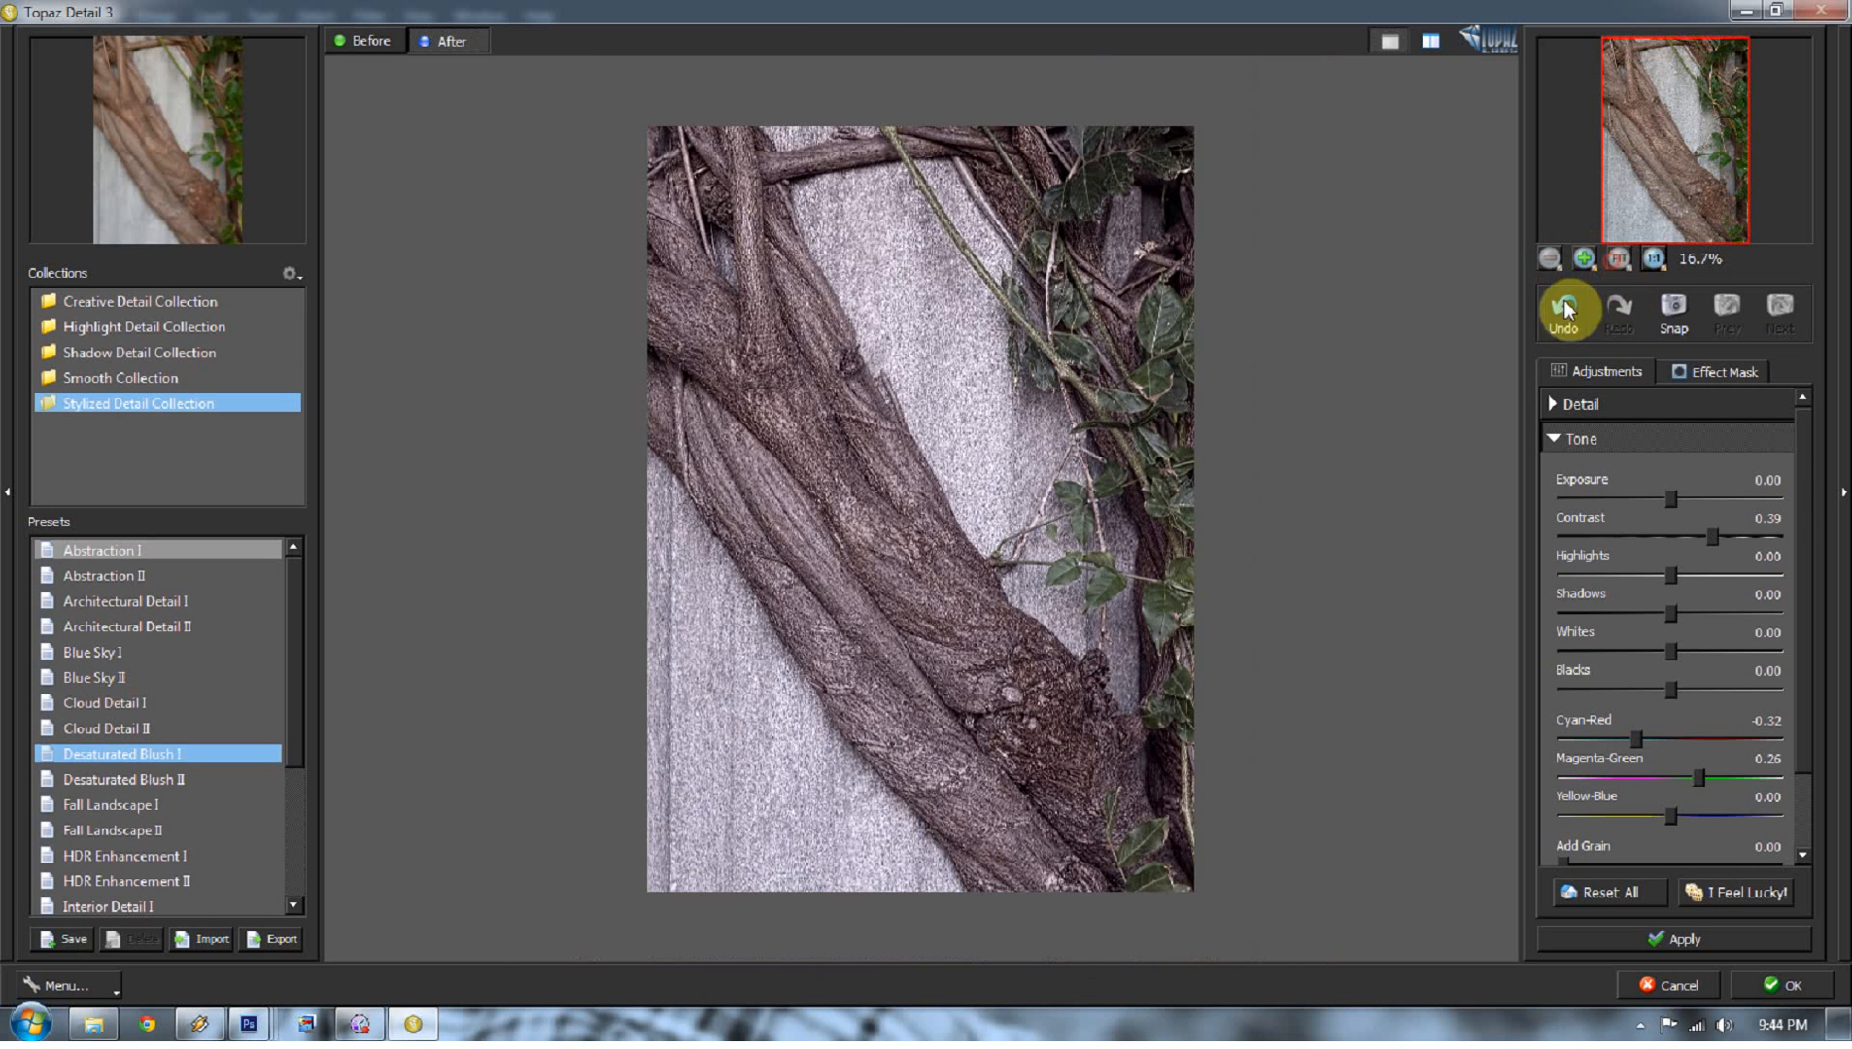
pyautogui.click(1651, 258)
pyautogui.click(1616, 259)
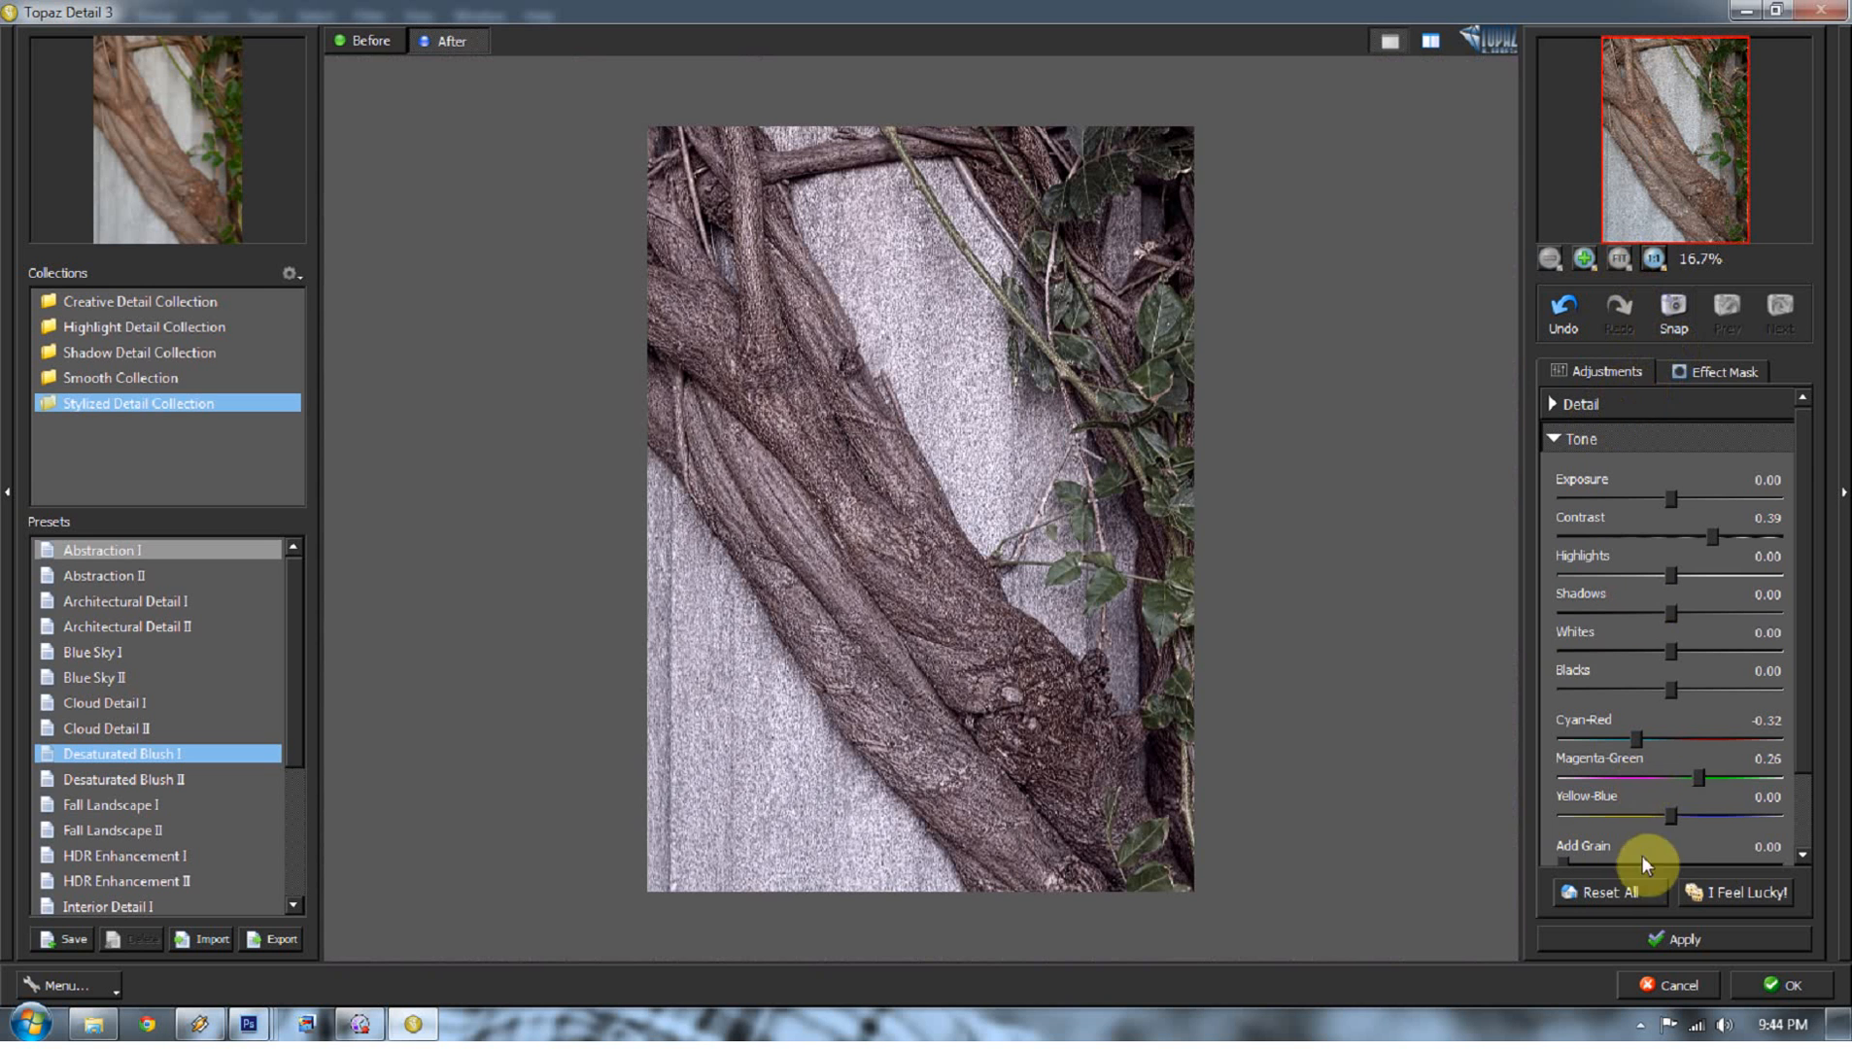
# Step: Reset all adjustments, try several random I Feel Lucky effects, and reset everything again
pyautogui.click(1607, 893)
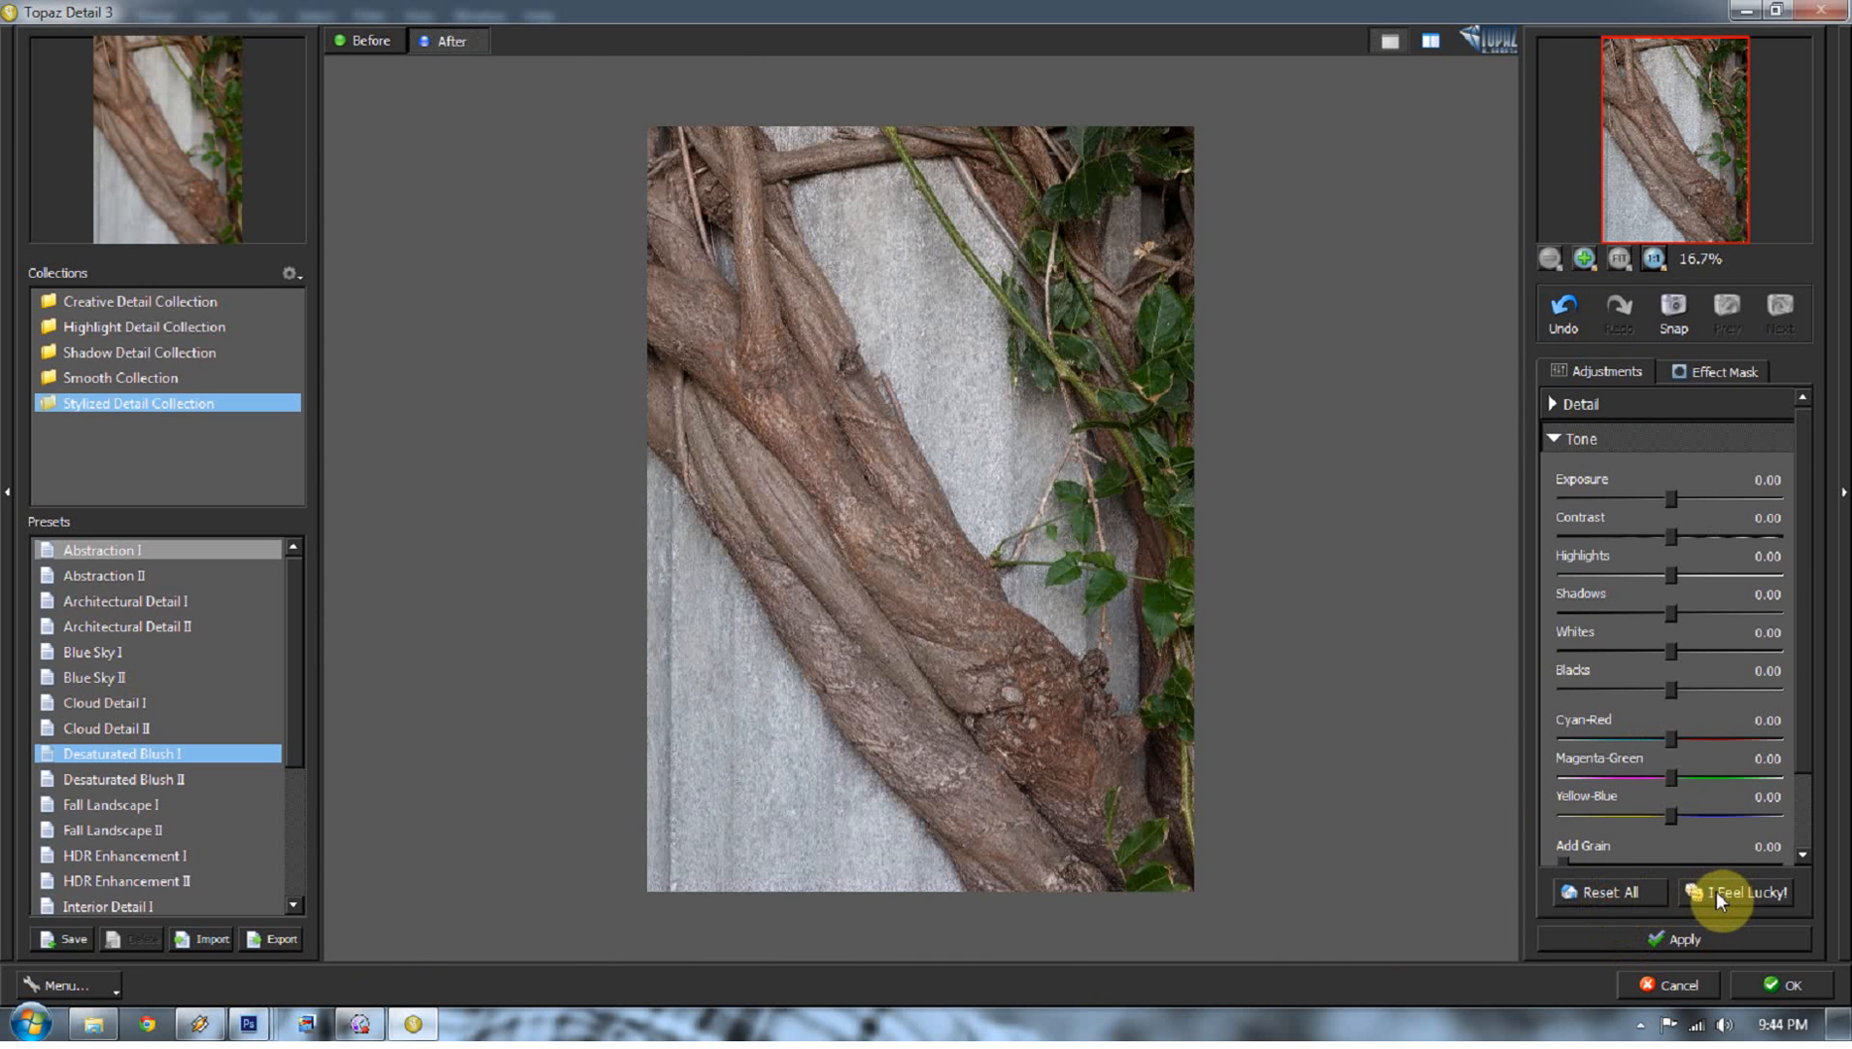
pyautogui.click(1715, 896)
pyautogui.click(1708, 892)
pyautogui.click(1709, 890)
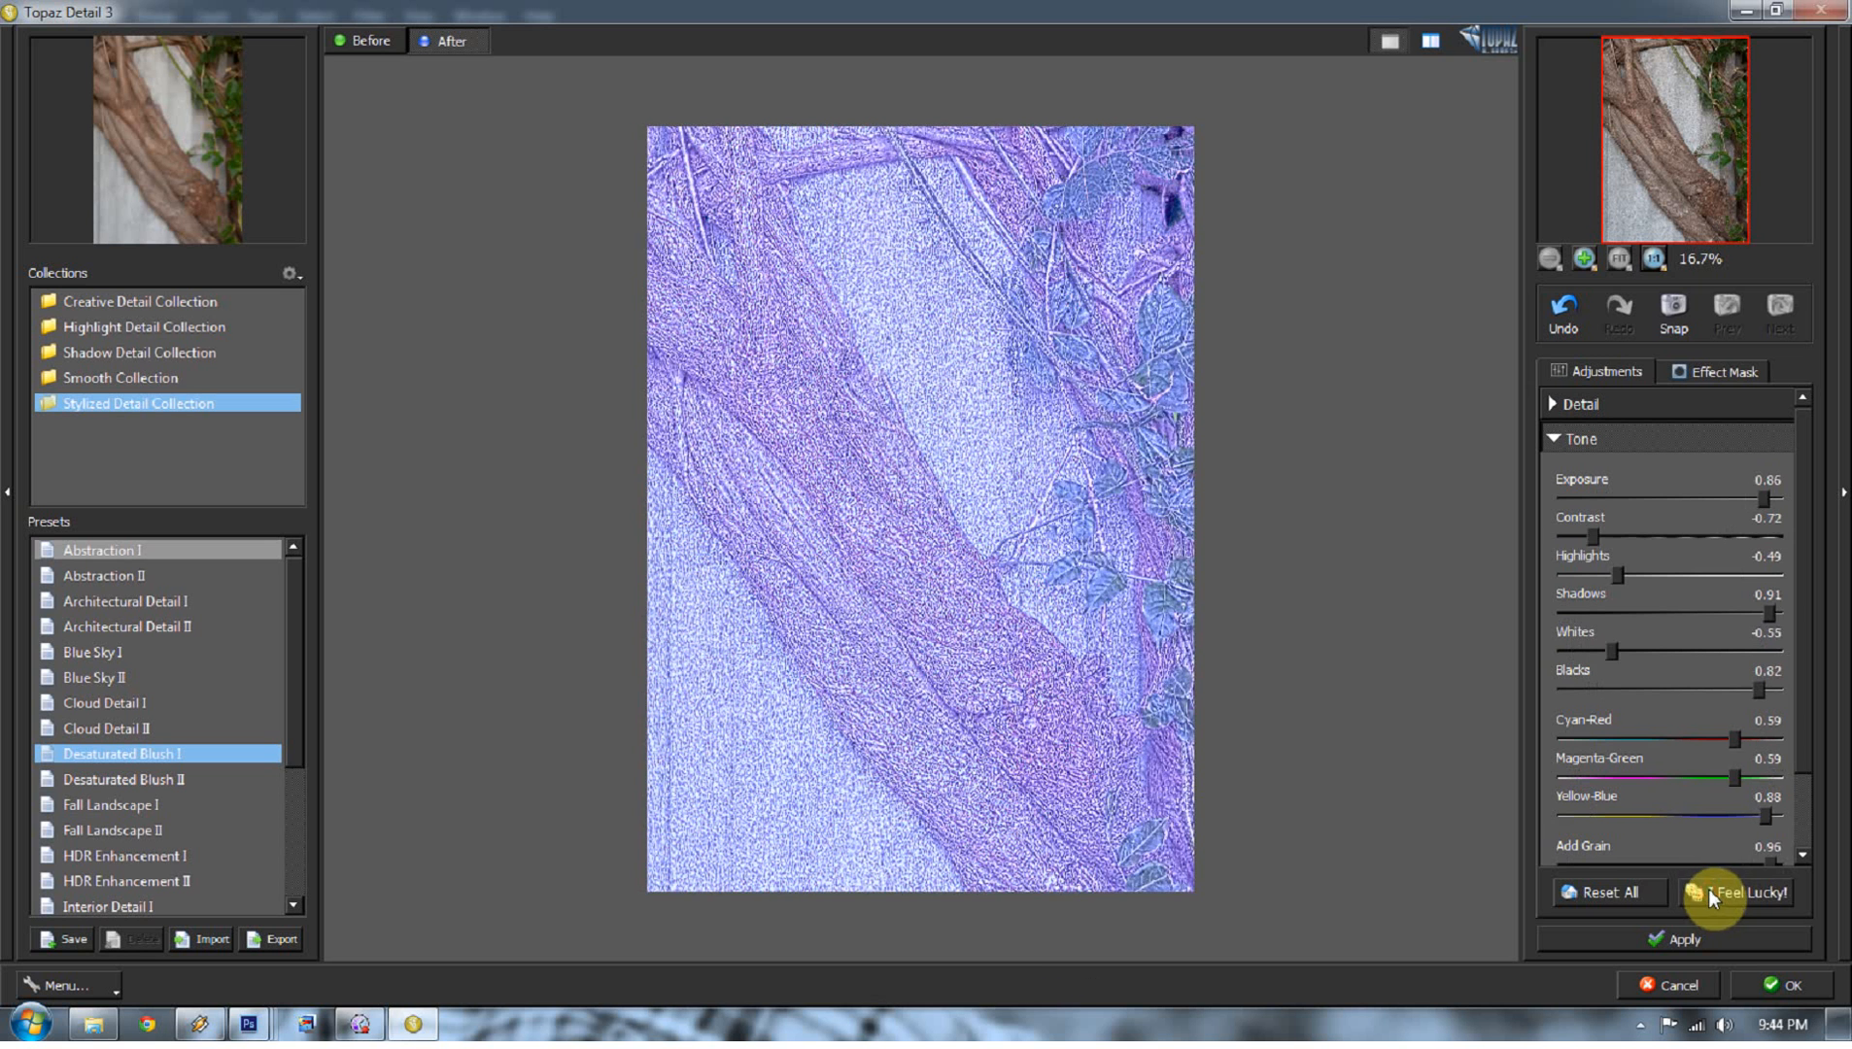
pyautogui.click(1622, 894)
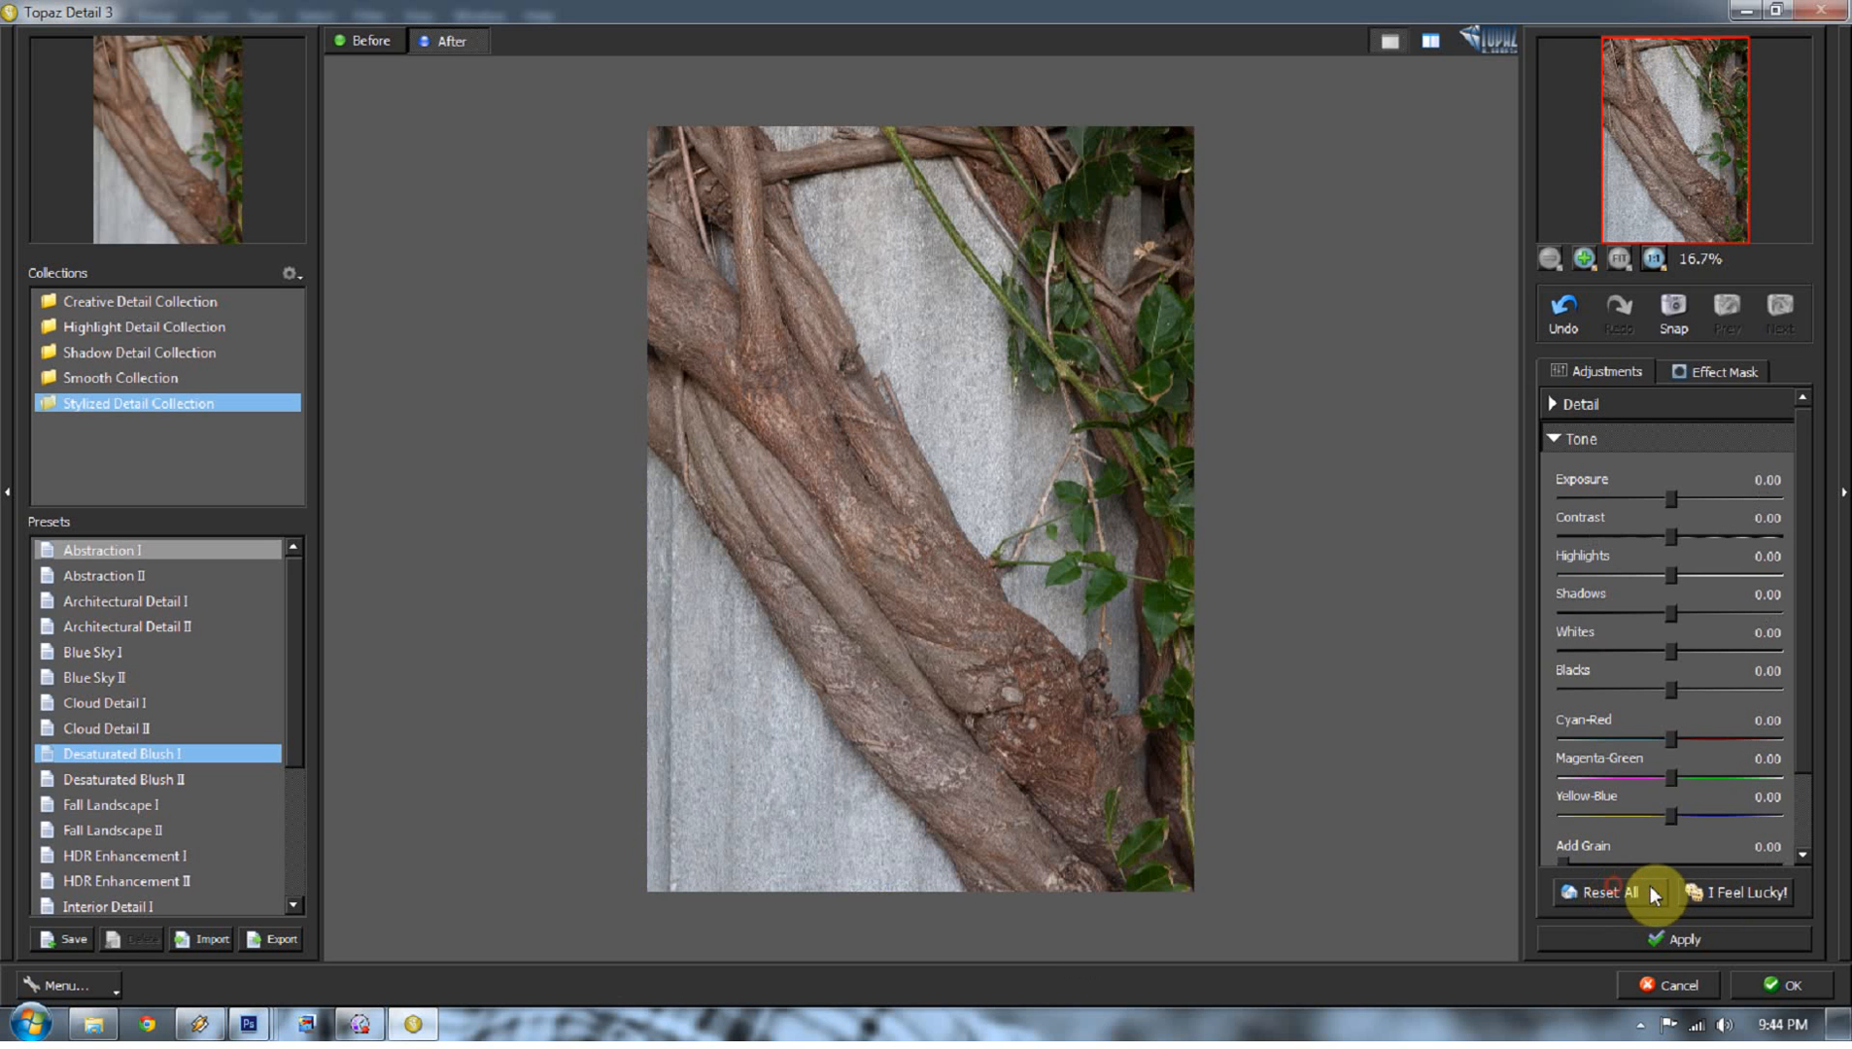
pyautogui.click(1751, 896)
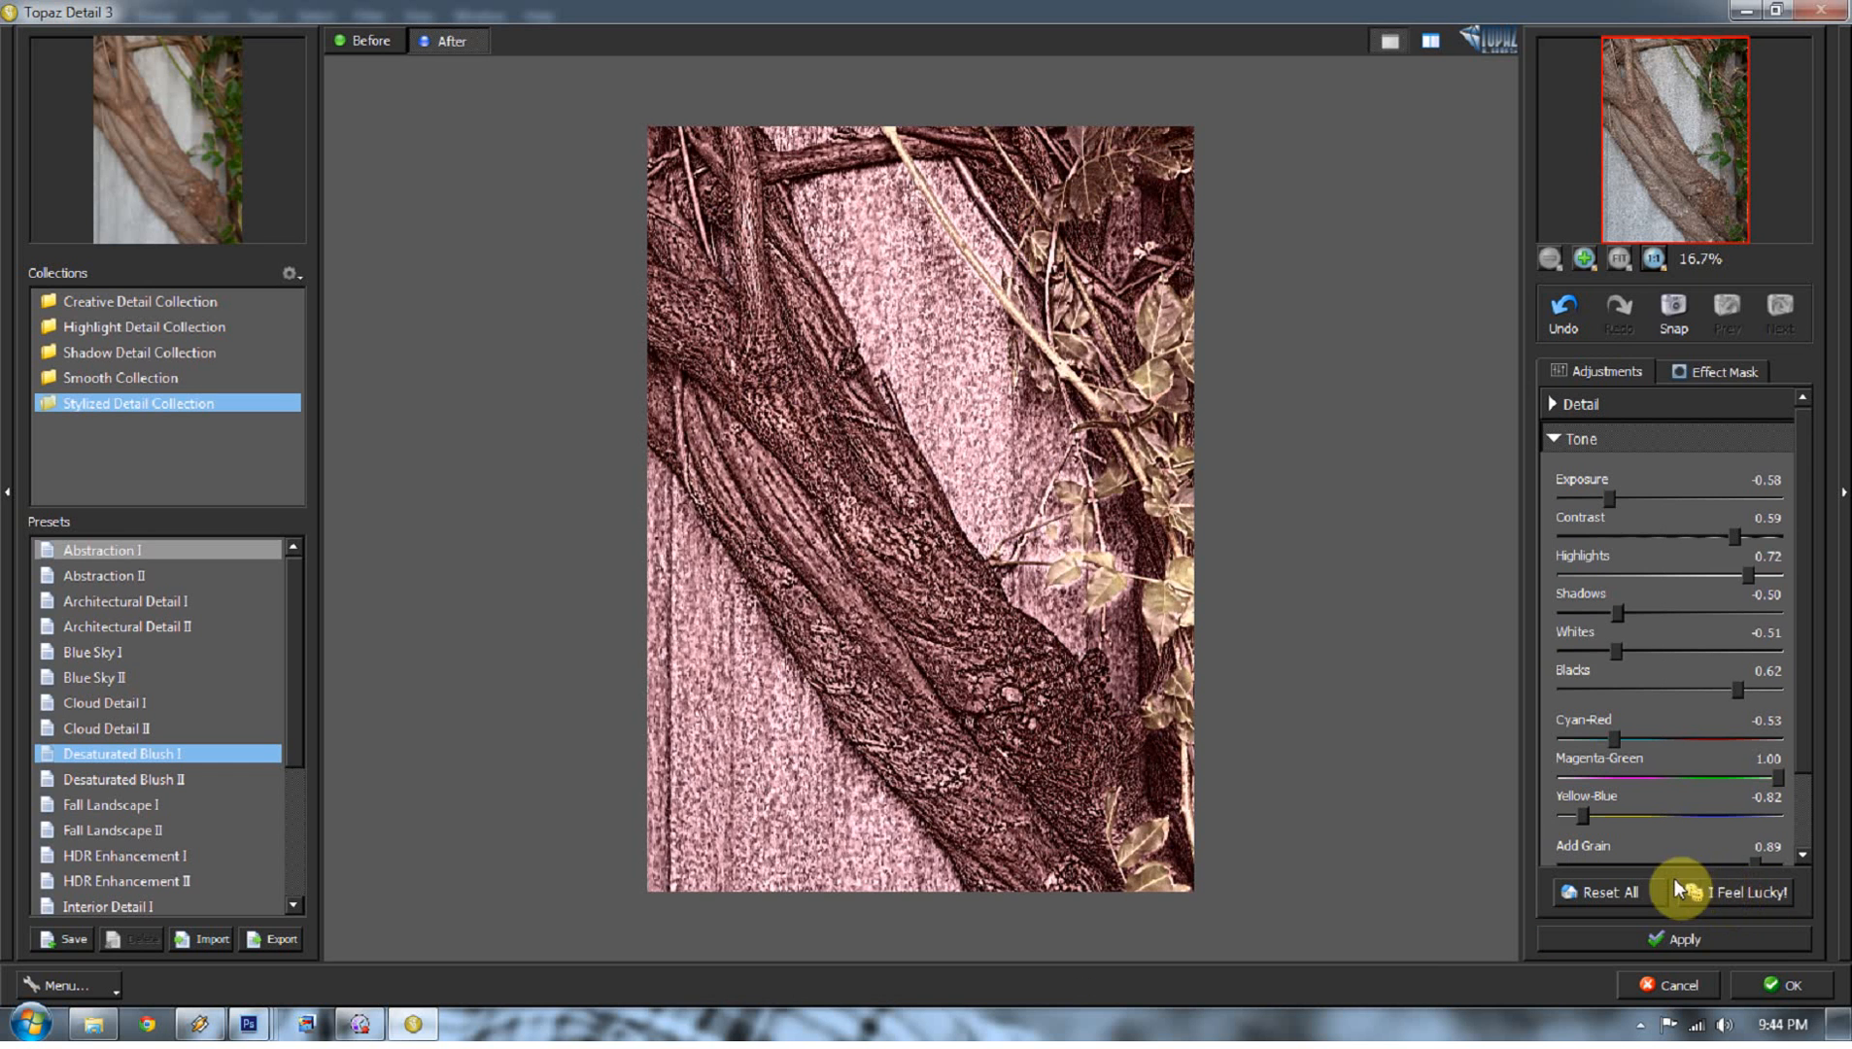
pyautogui.click(1624, 890)
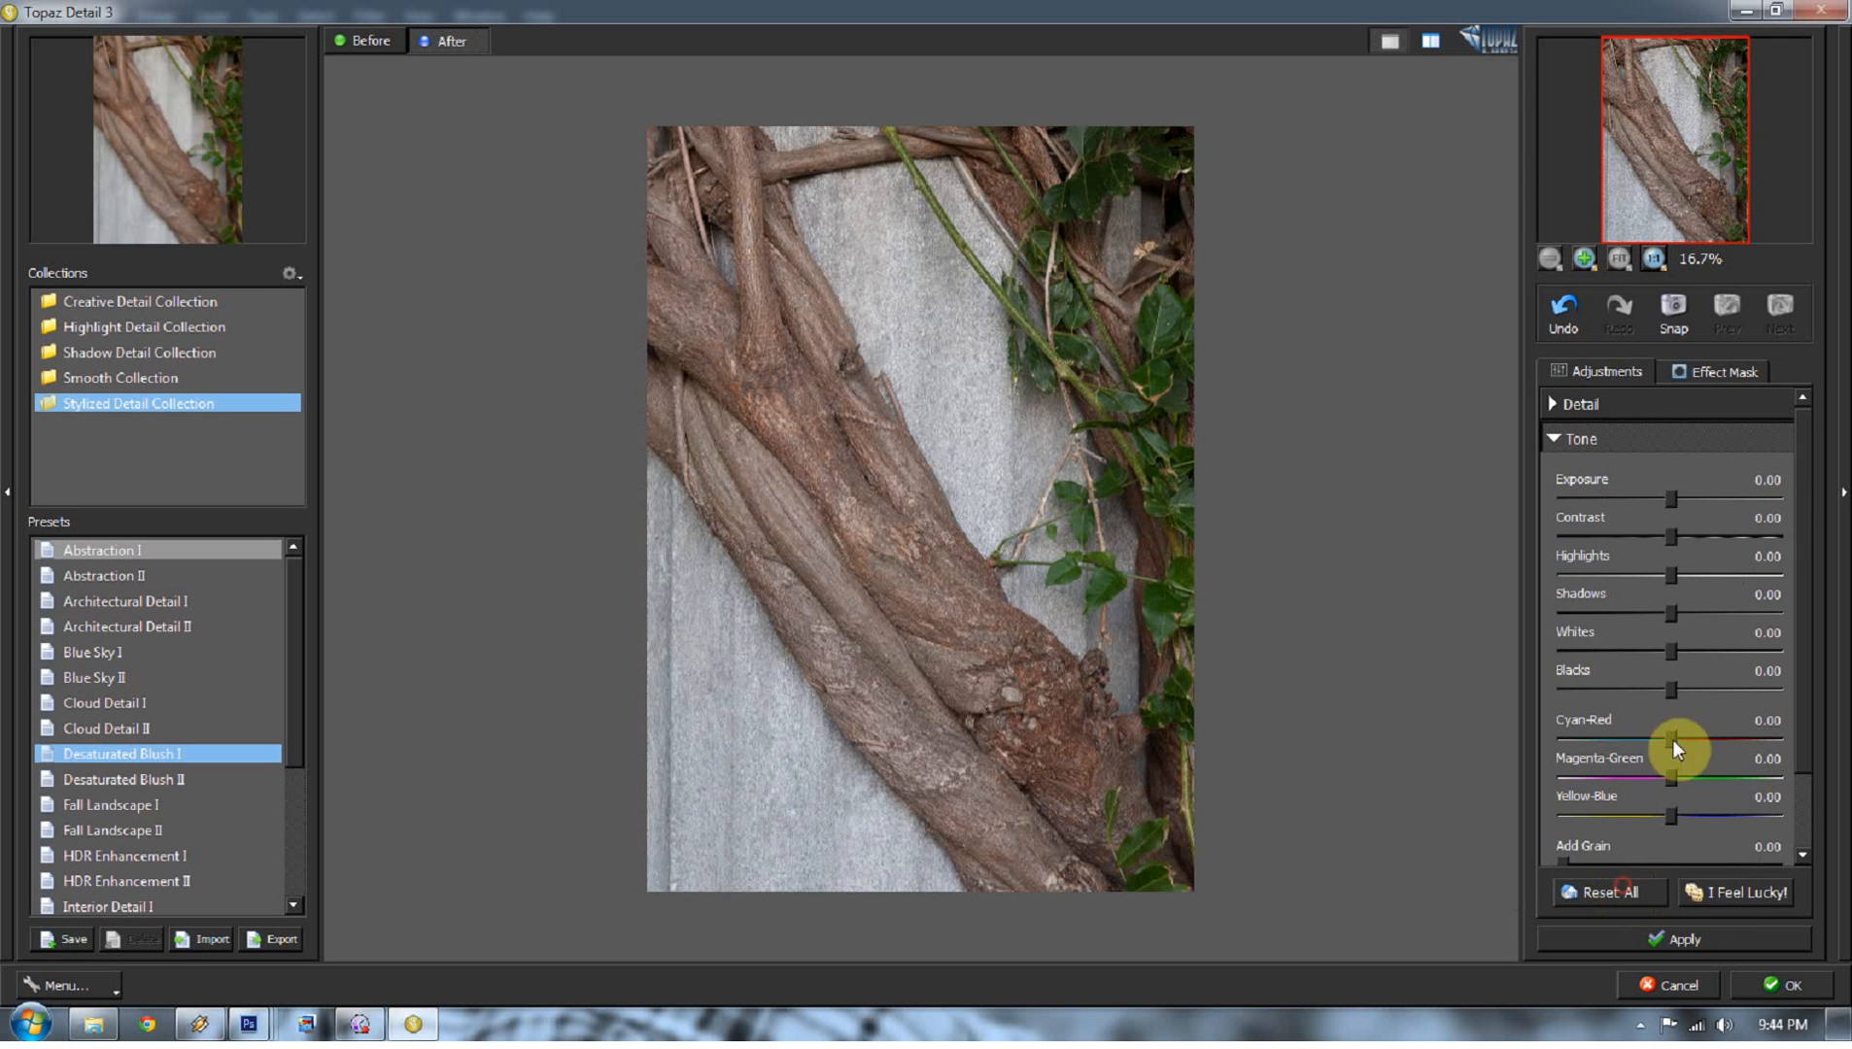
pyautogui.click(1624, 440)
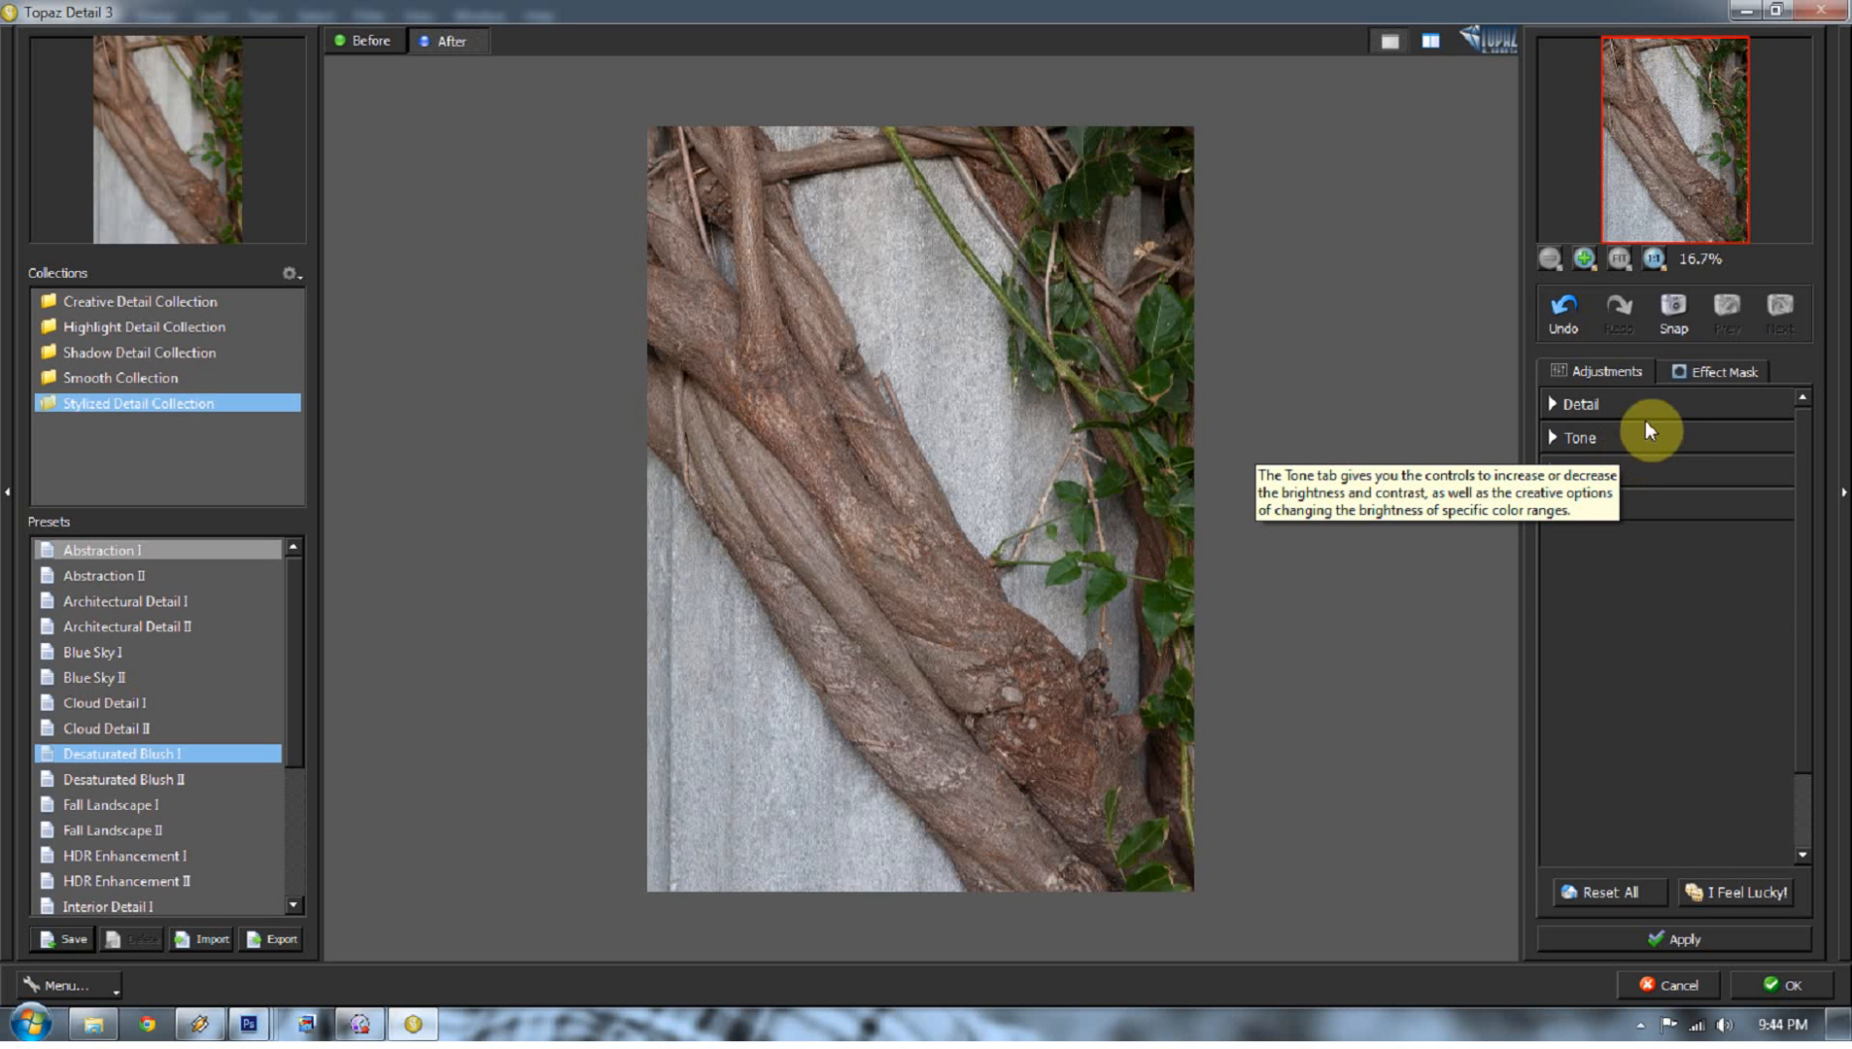
pyautogui.click(1644, 431)
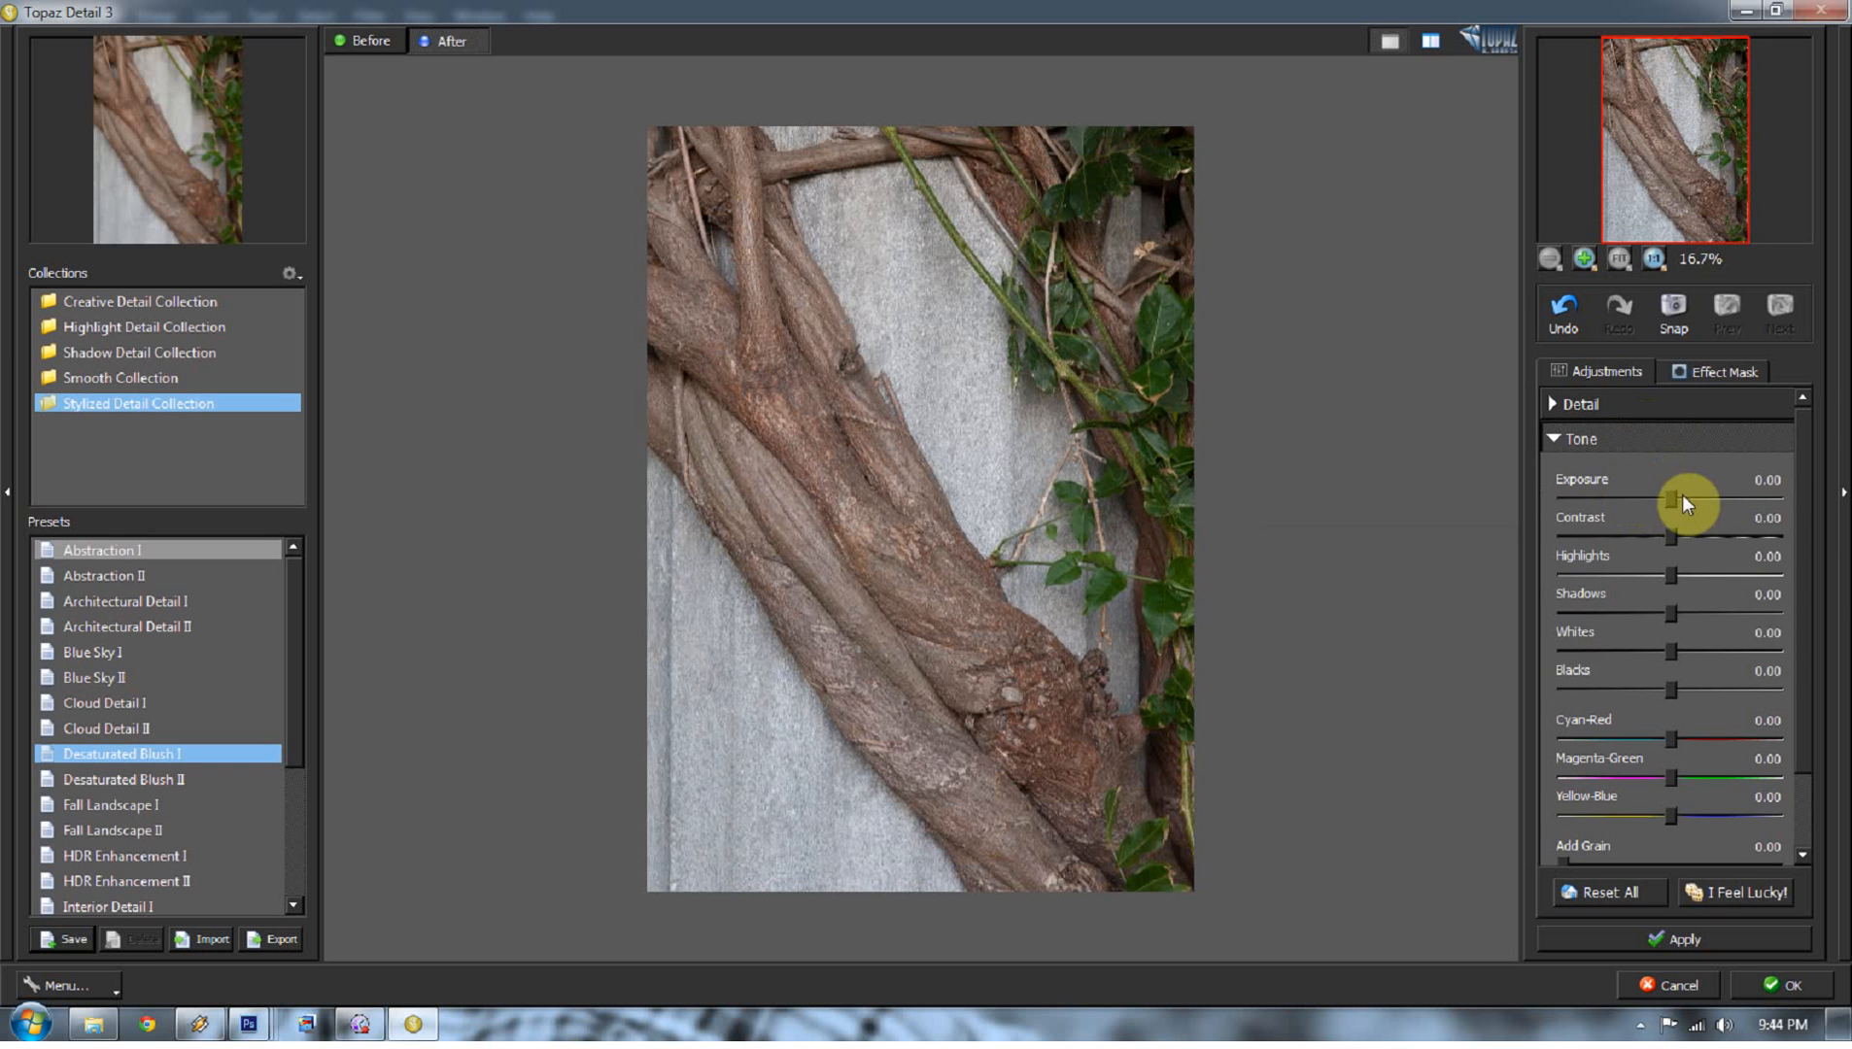
pyautogui.click(1645, 439)
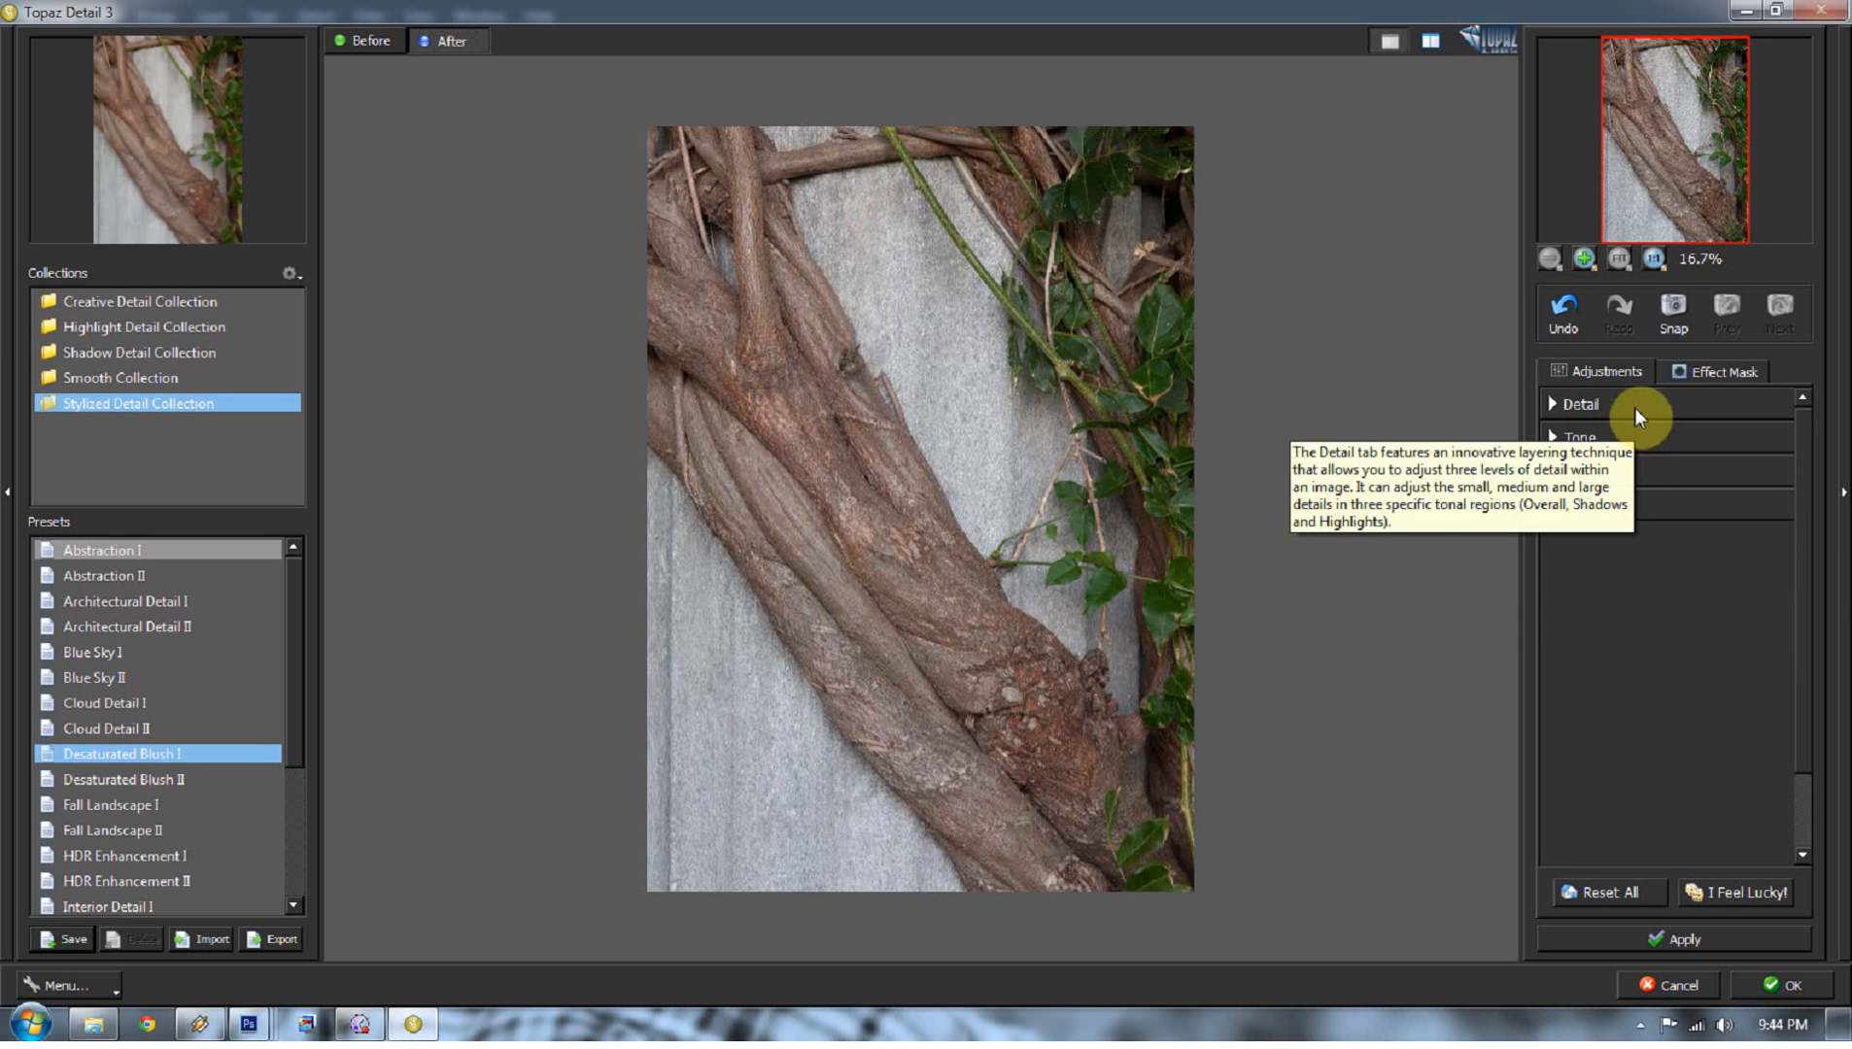
pyautogui.click(1633, 410)
pyautogui.click(1633, 409)
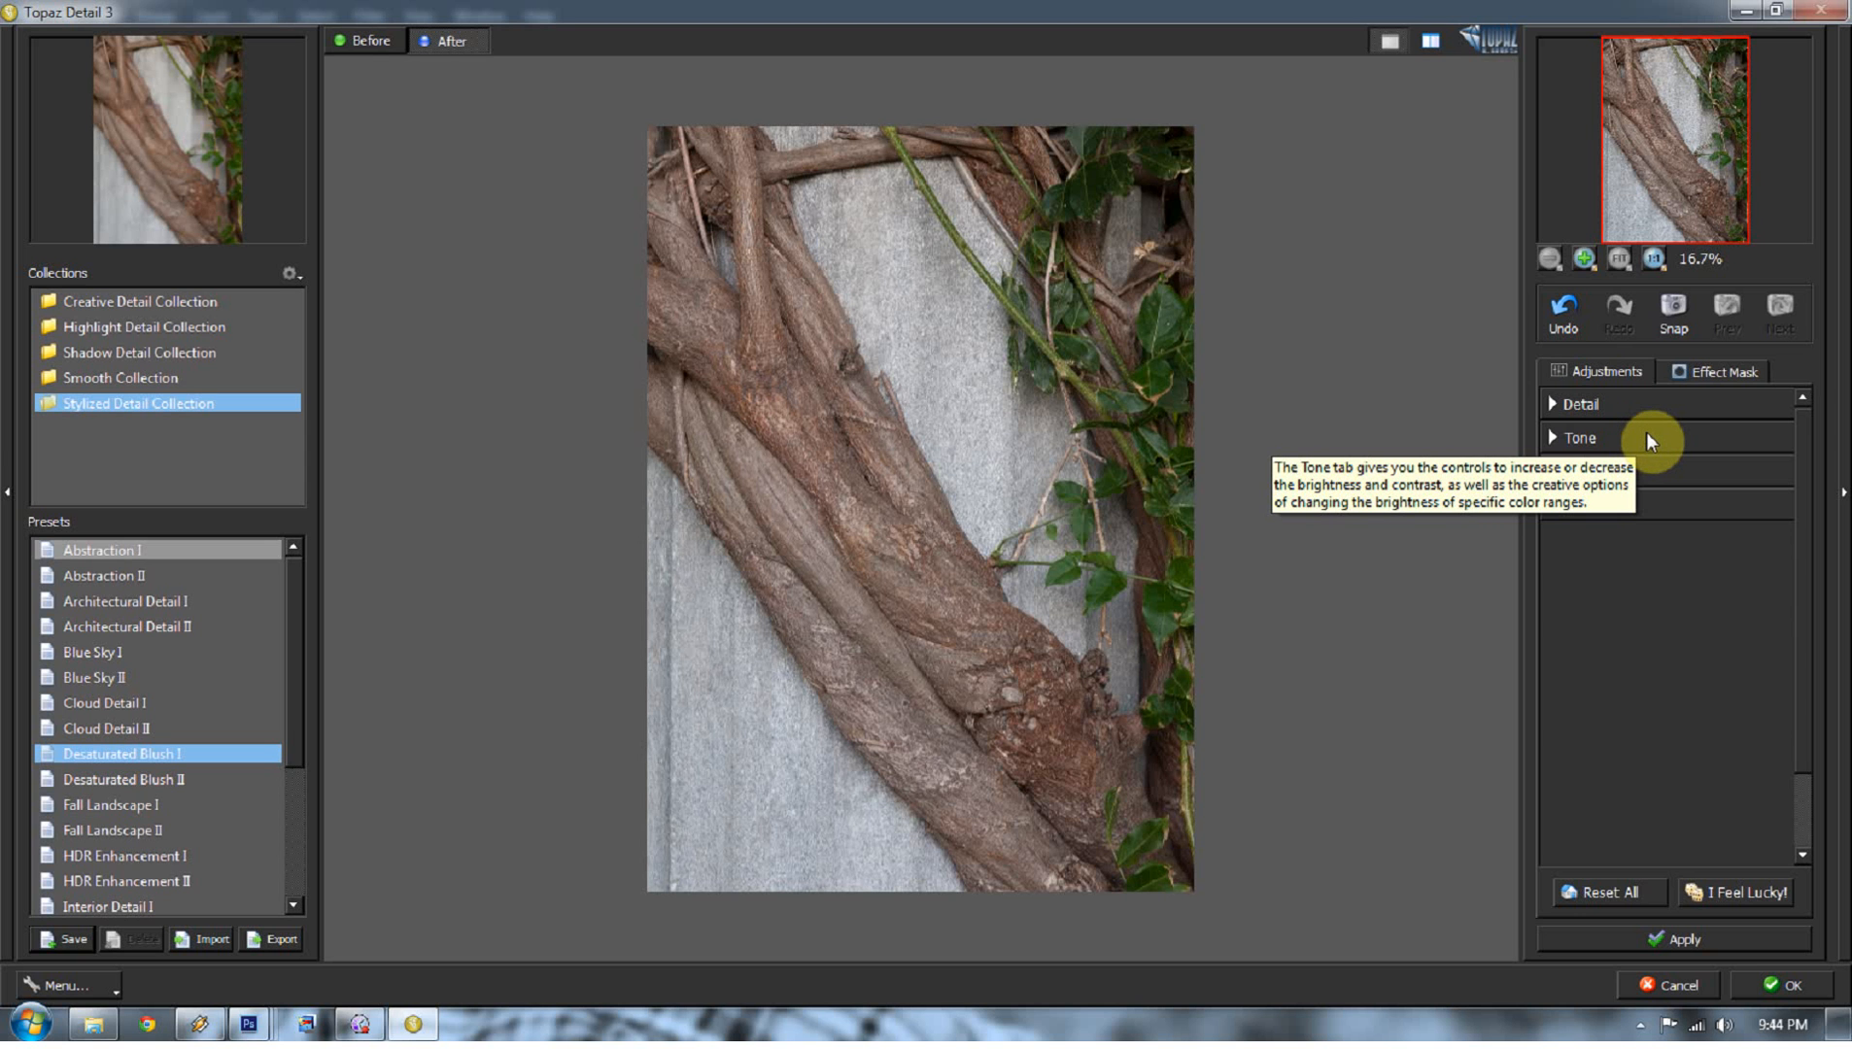
# Step: In the Tone adjustments, lower Exposure to -0.44 and set Contrast to 0.12
pyautogui.click(1646, 440)
pyautogui.moveTo(1667, 493); pyautogui.dragTo(1626, 505)
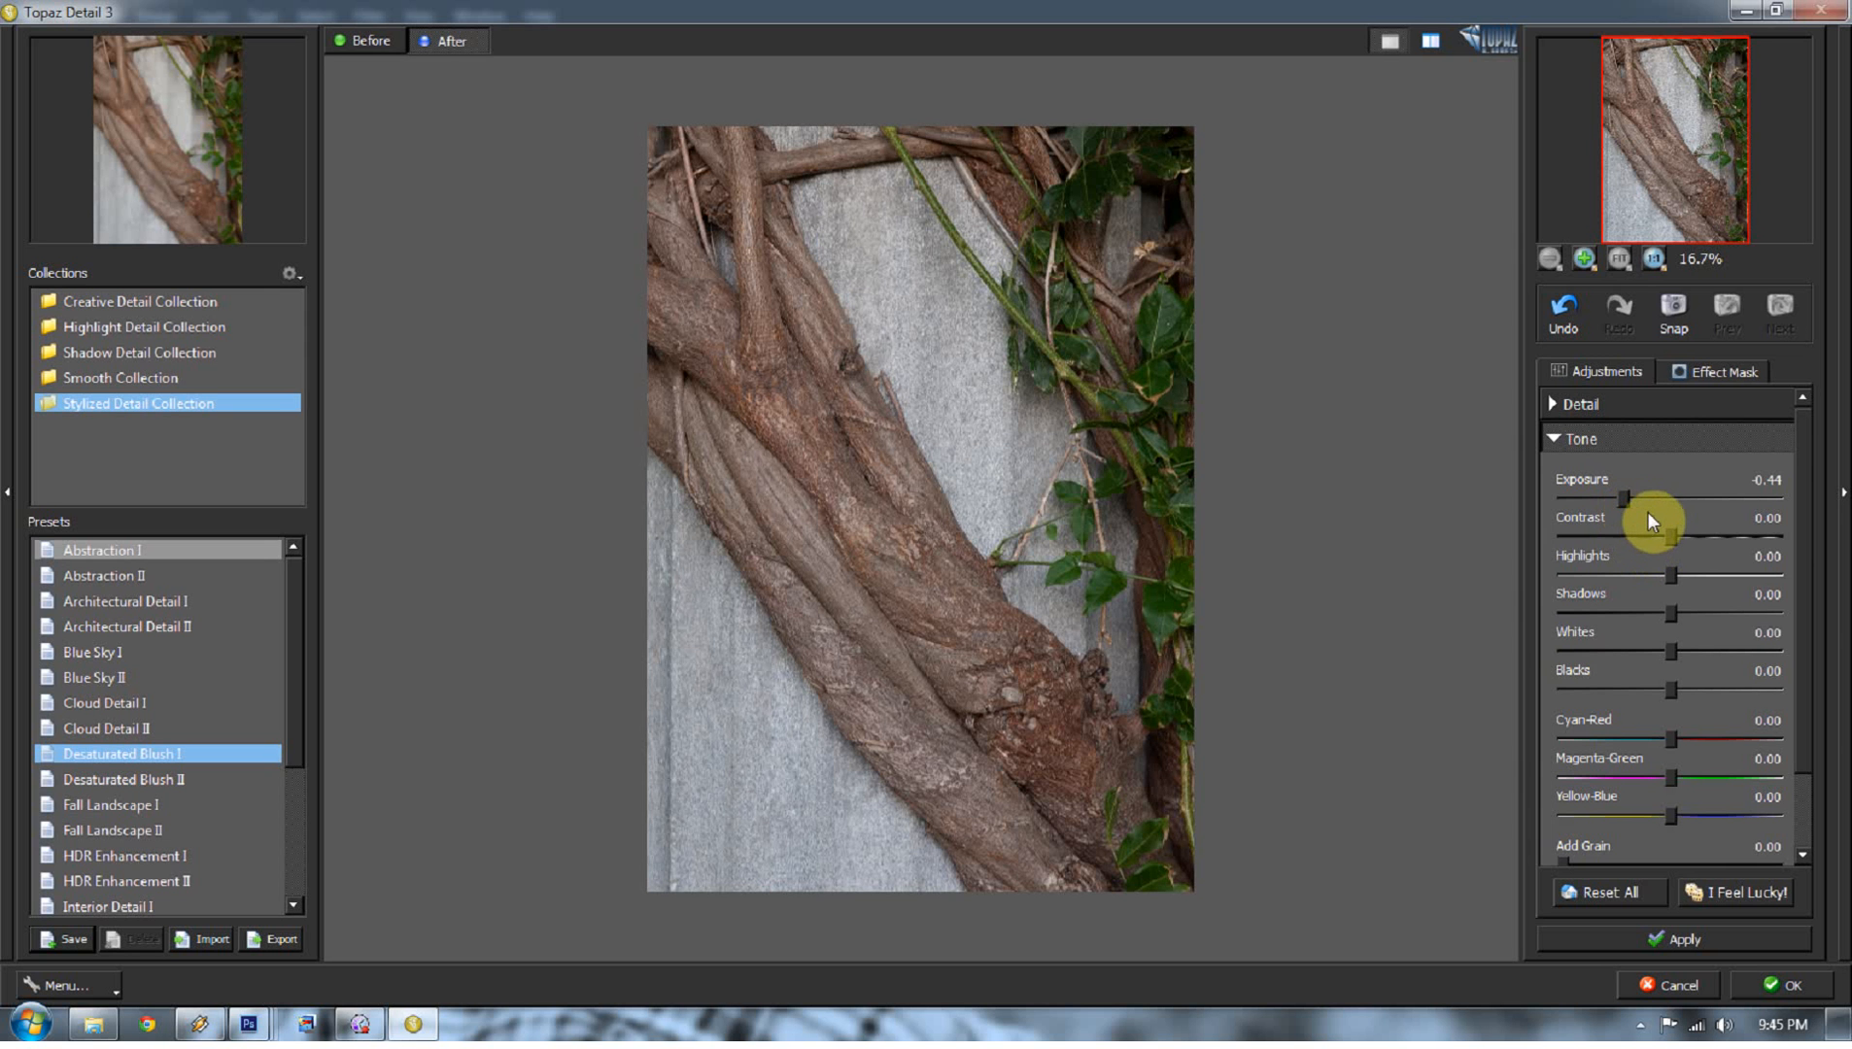
pyautogui.moveTo(1661, 519); pyautogui.dragTo(1849, 418)
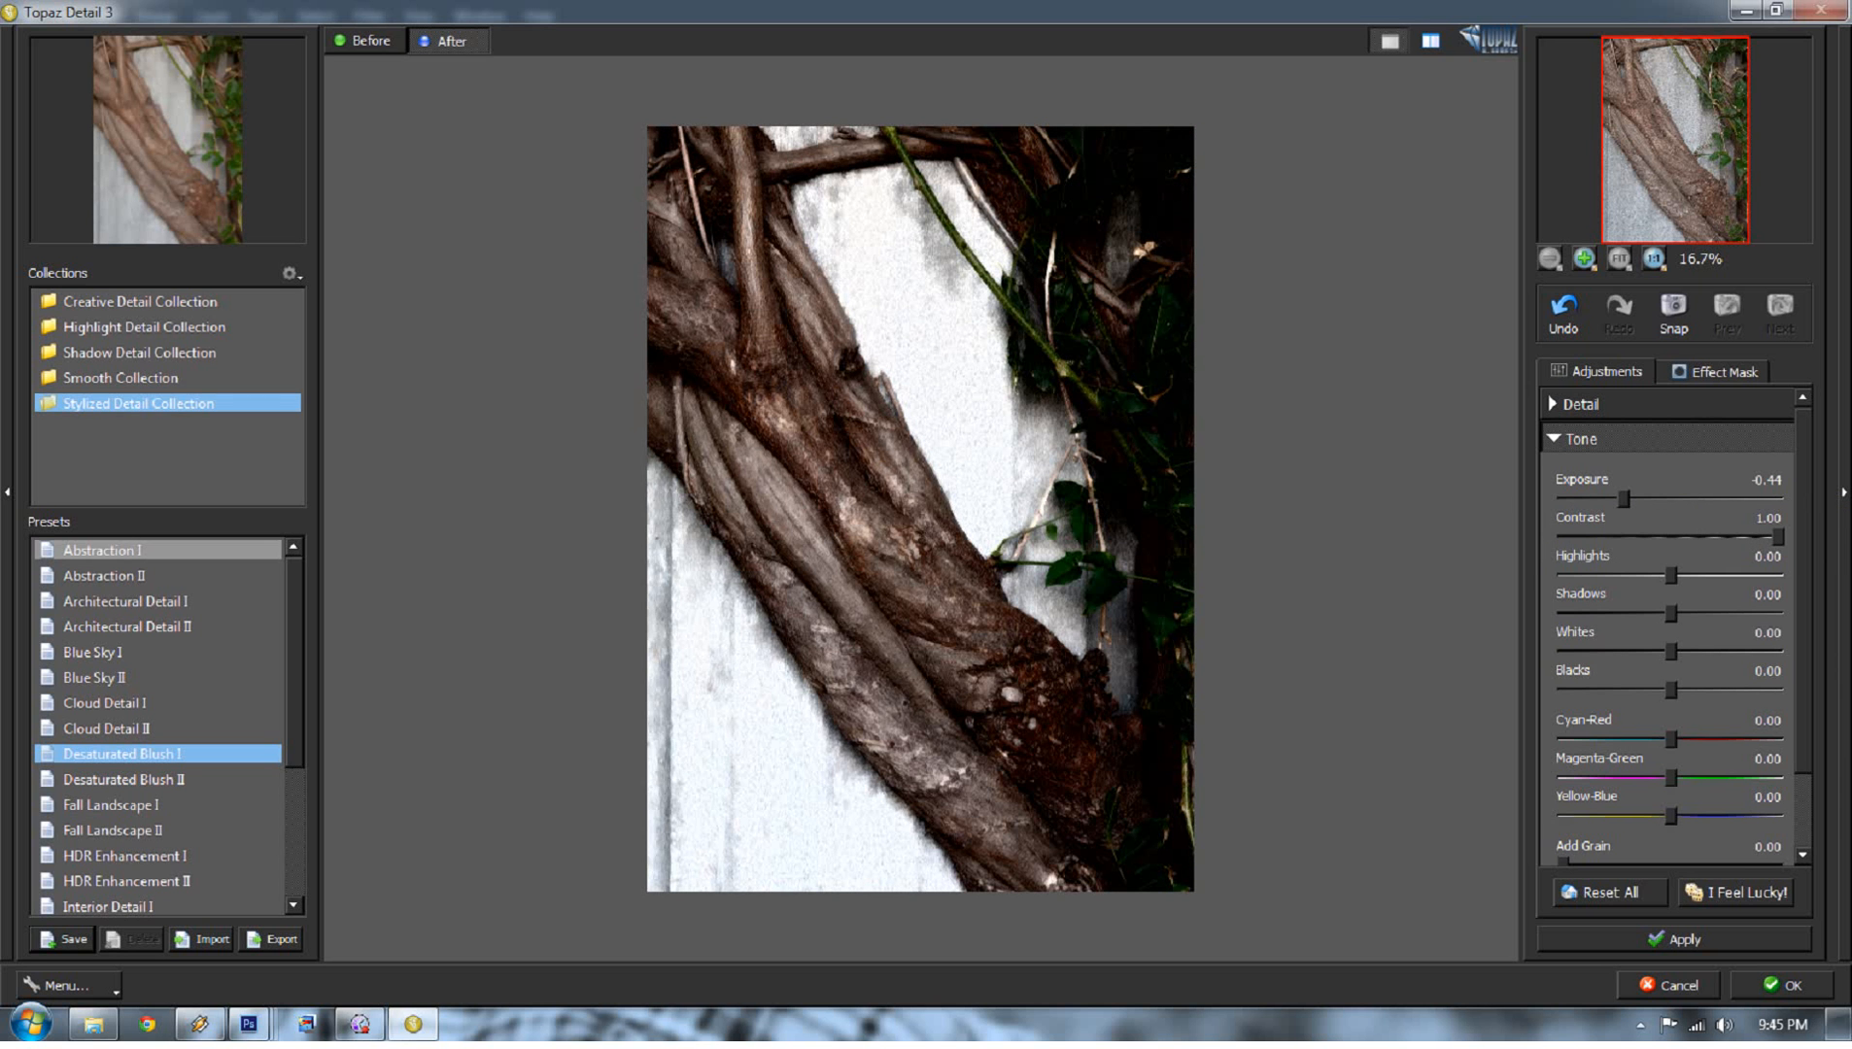
pyautogui.moveTo(1784, 515); pyautogui.dragTo(1686, 539)
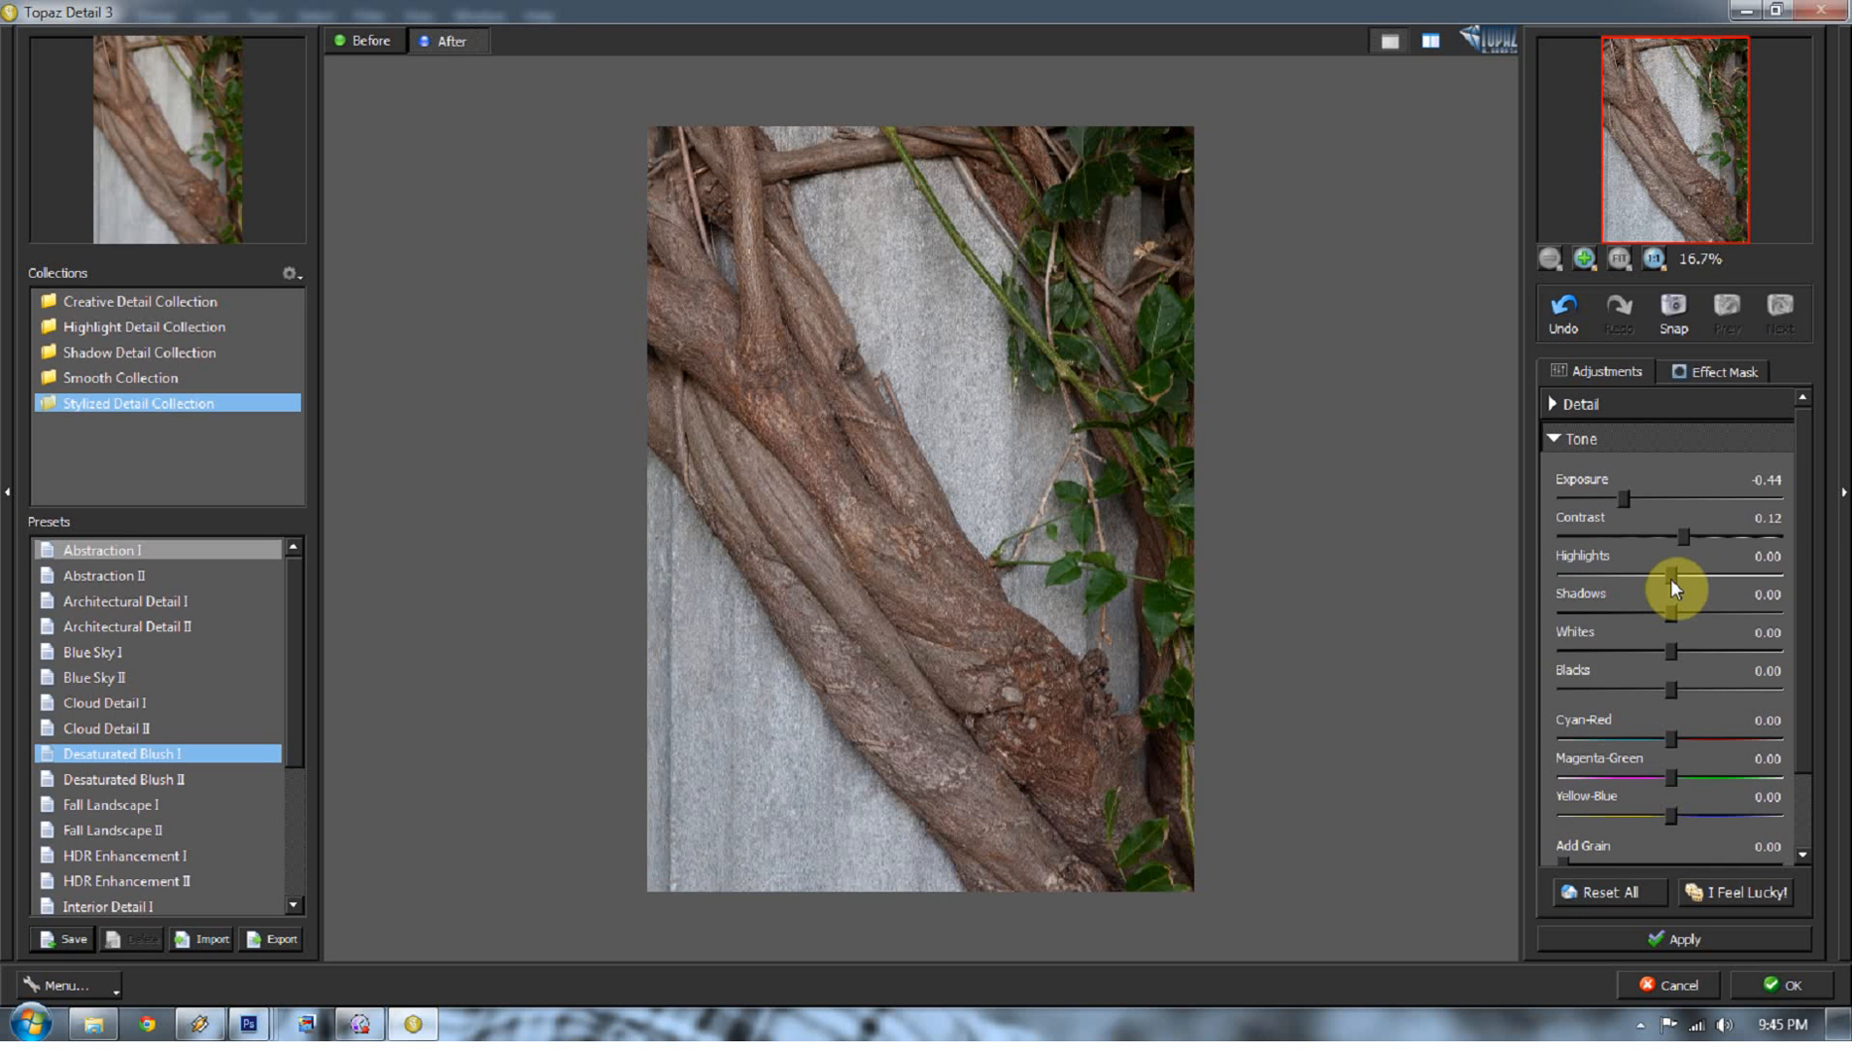
# Step: Try raising Highlights to 1.00 and 0.58, and compare the effect with the original image
pyautogui.moveTo(1669, 579); pyautogui.dragTo(1765, 567)
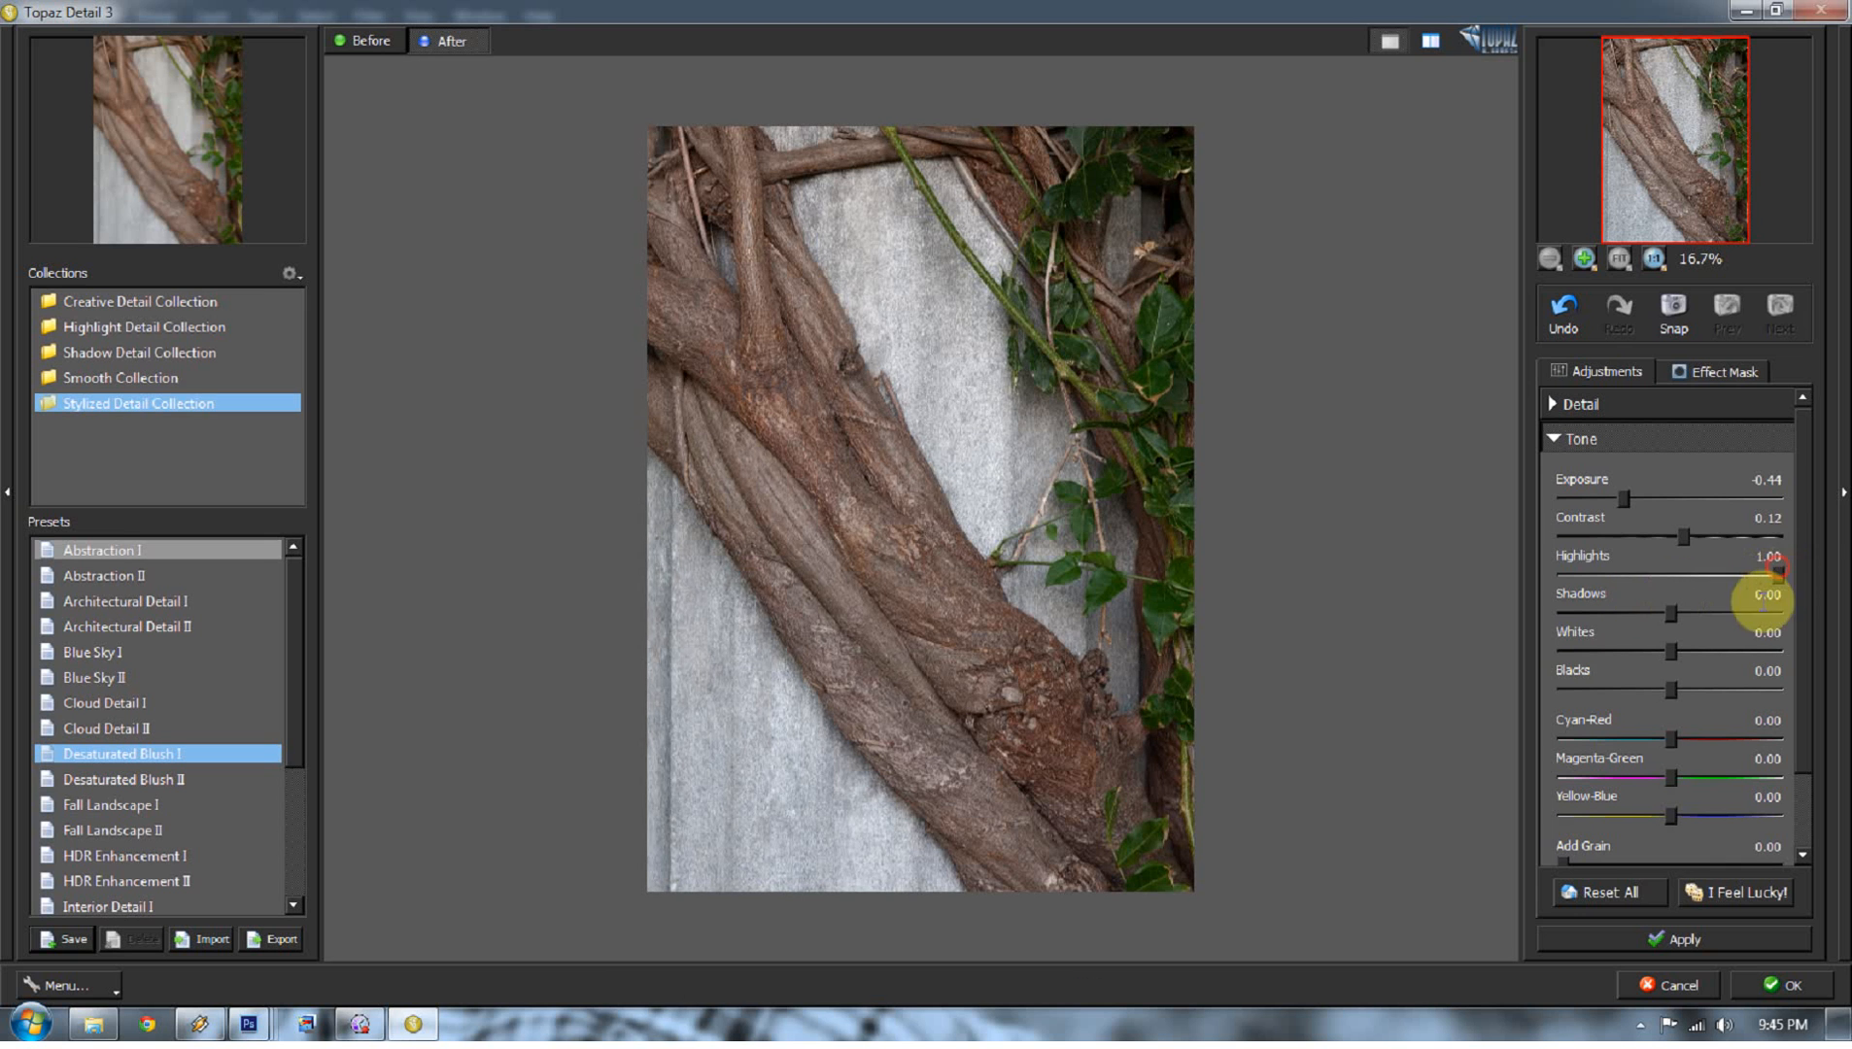
pyautogui.moveTo(1769, 568); pyautogui.dragTo(1734, 576)
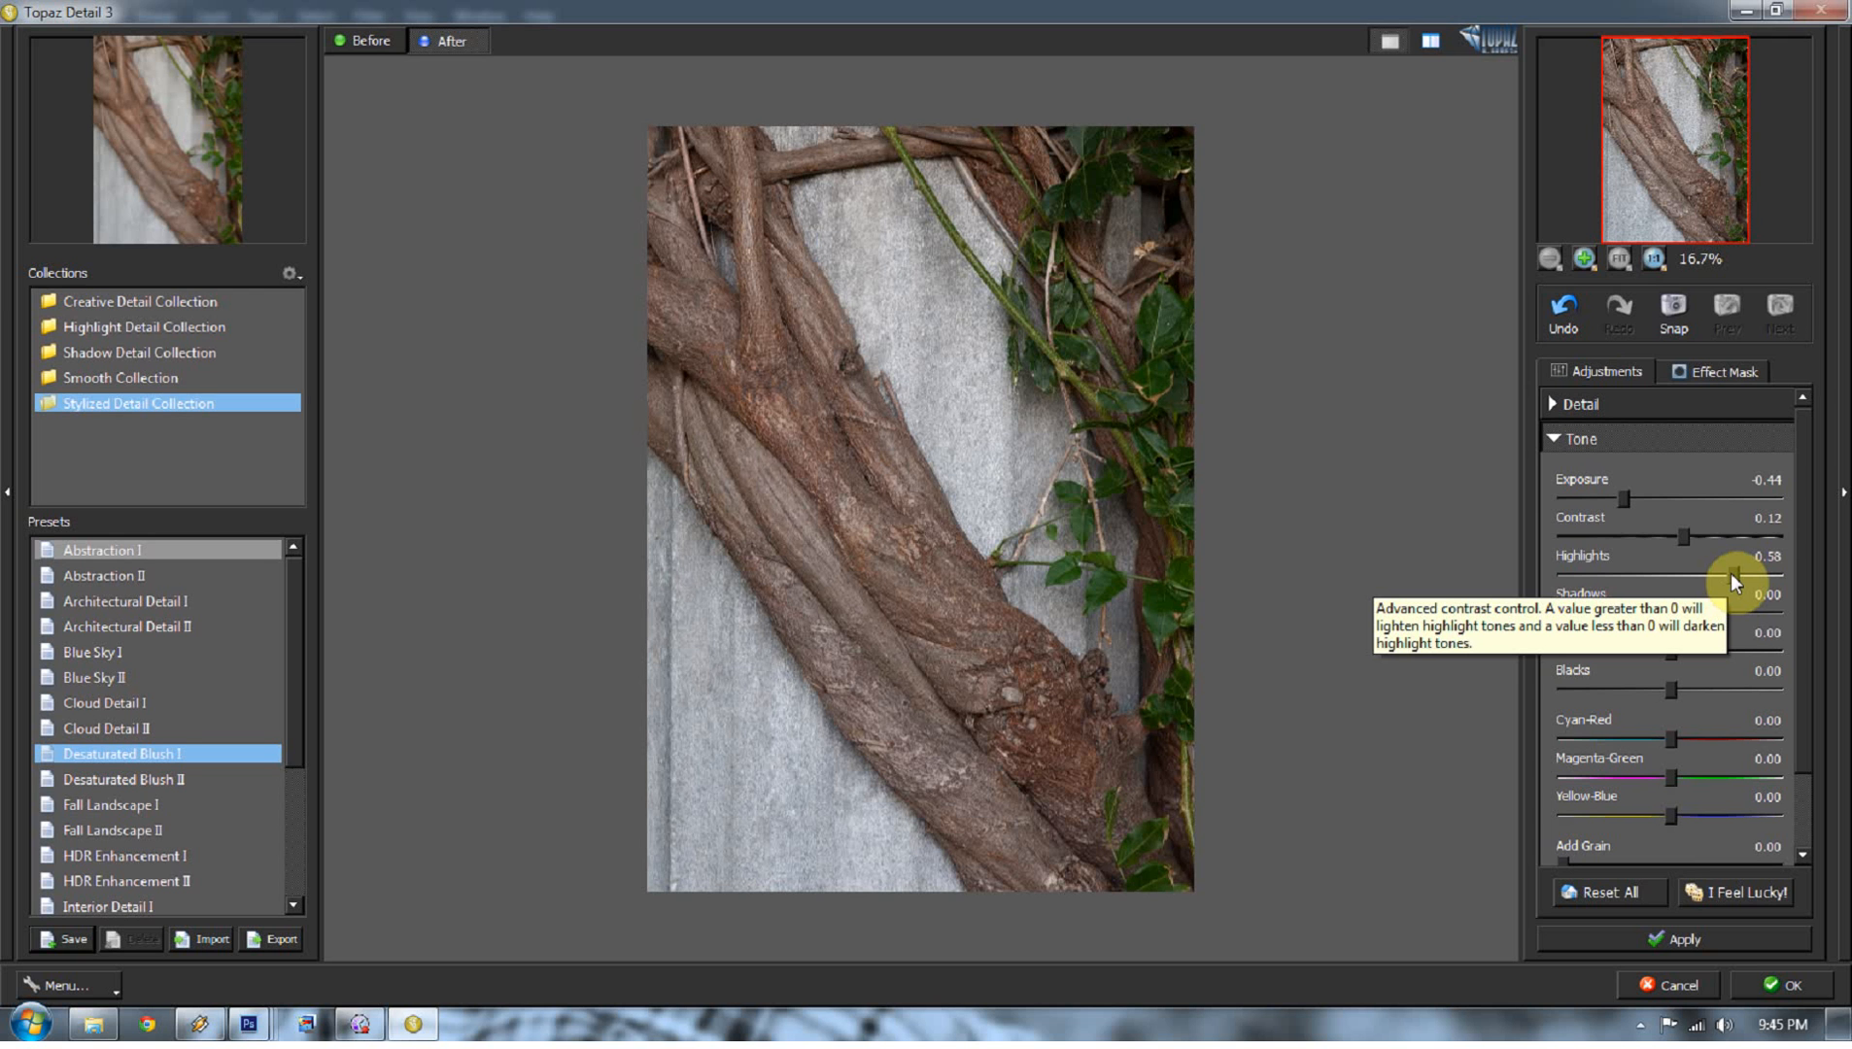
pyautogui.click(380, 41)
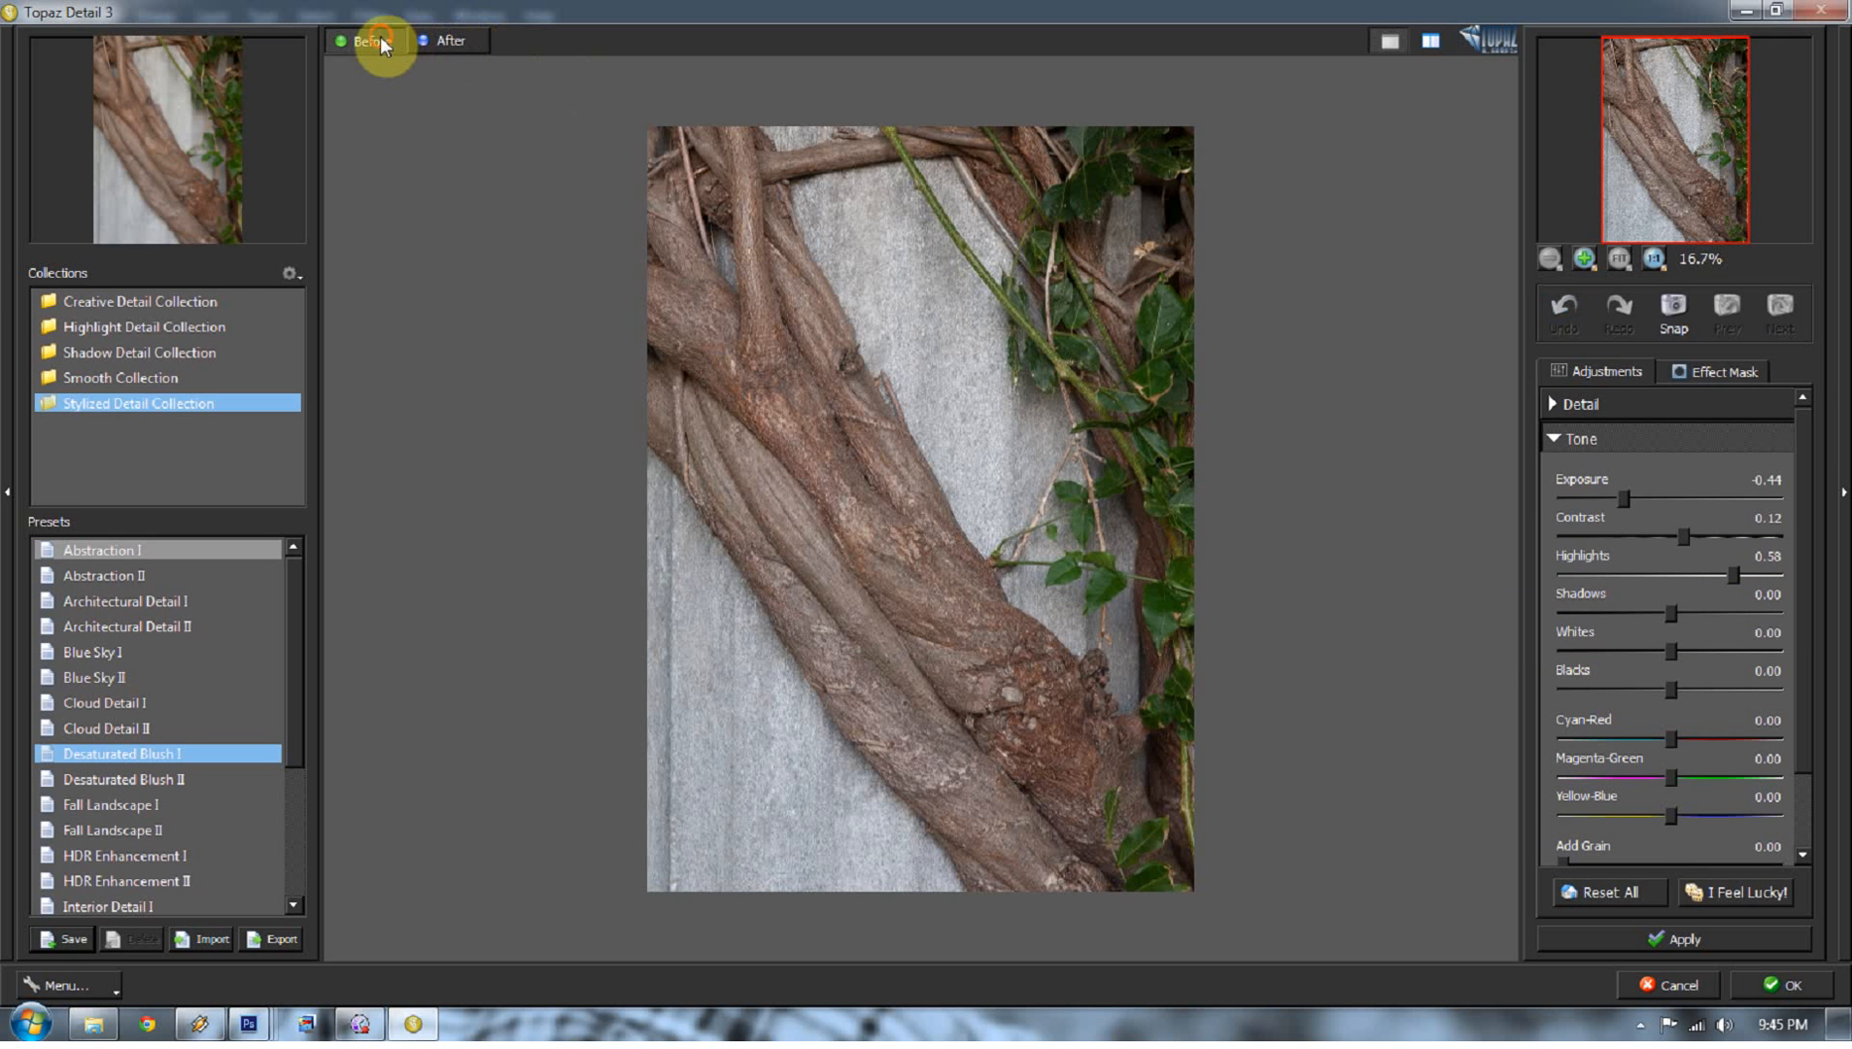
pyautogui.click(444, 42)
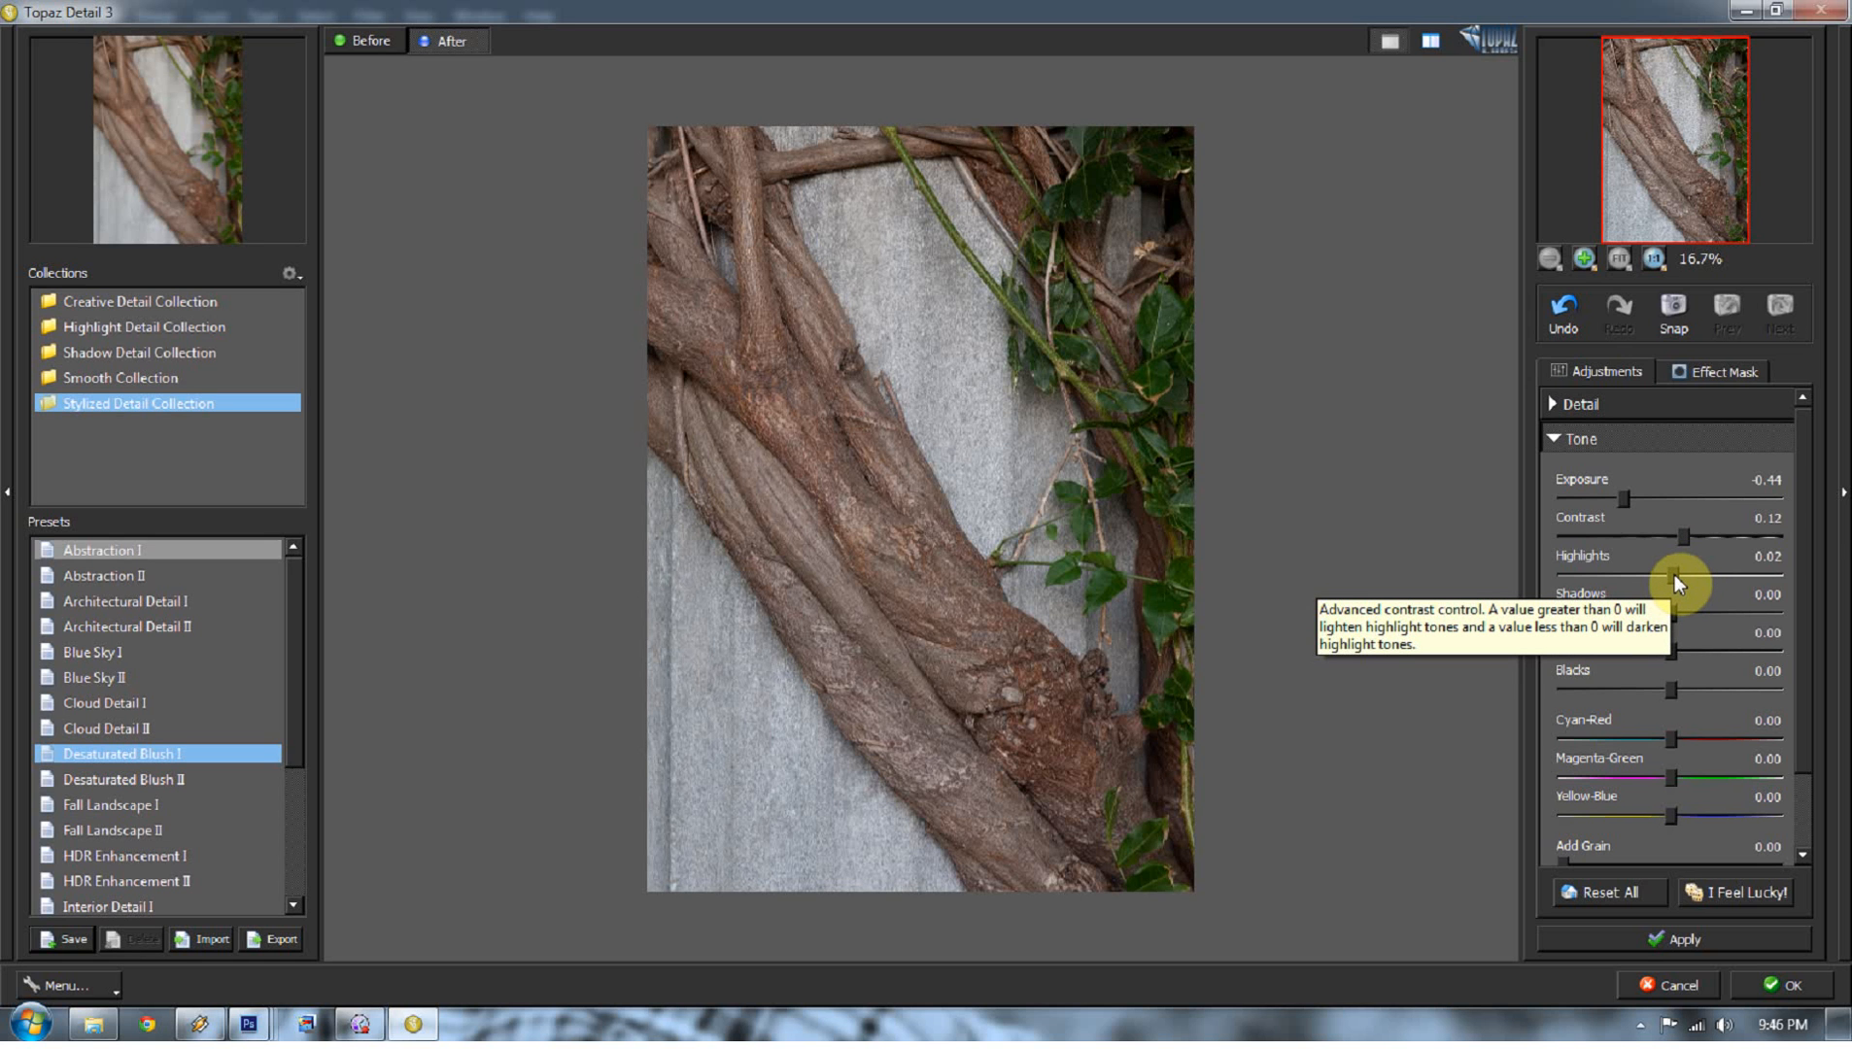
# Step: Set Highlights to 0.96 and Shadows to -0.37, and compare the effect with the original image
pyautogui.moveTo(1675, 574); pyautogui.dragTo(1769, 573)
pyautogui.moveTo(1671, 613); pyautogui.dragTo(1632, 611)
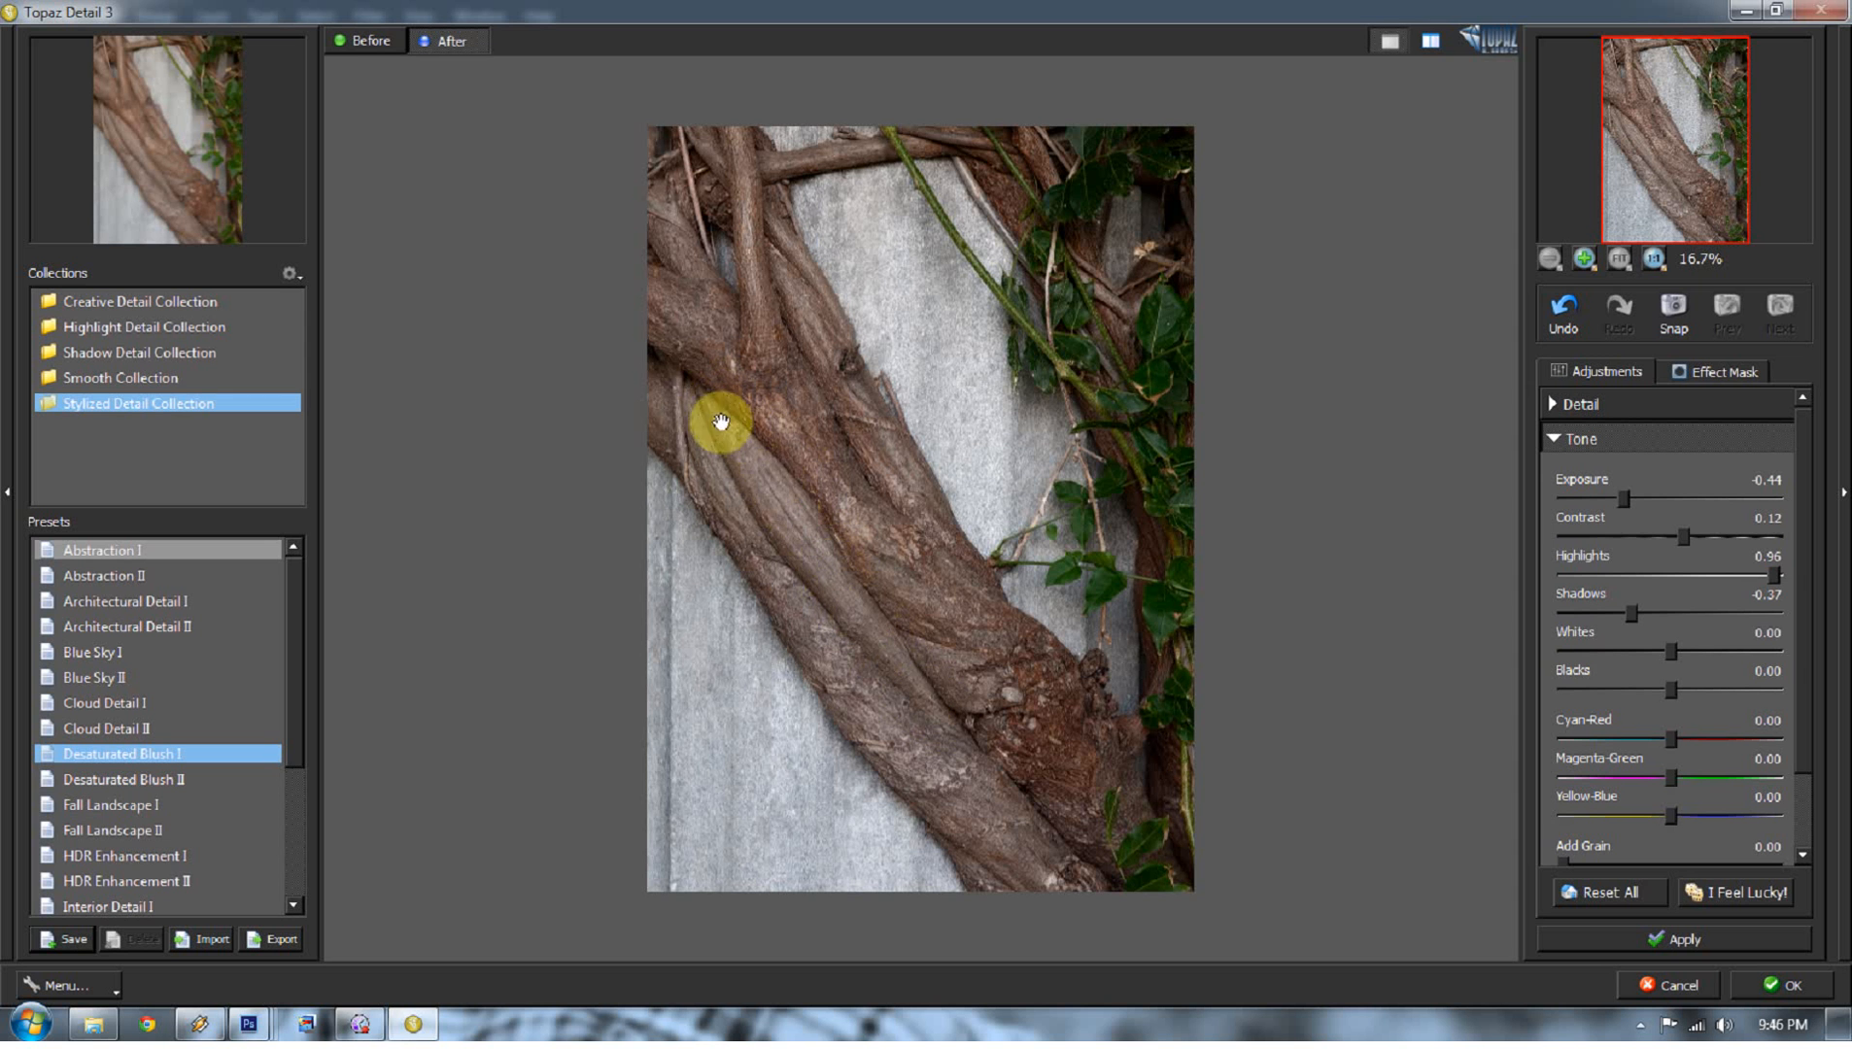
pyautogui.click(385, 48)
pyautogui.click(446, 48)
# Step: Set the Whites tone to 0.40 and the Blacks tone to -0.10
pyautogui.moveTo(1673, 649); pyautogui.dragTo(1716, 629)
pyautogui.moveTo(1675, 692)
pyautogui.mouseDown()
pyautogui.moveTo(1619, 690)
pyautogui.moveTo(1750, 680)
pyautogui.moveTo(1652, 672)
pyautogui.mouseUp()
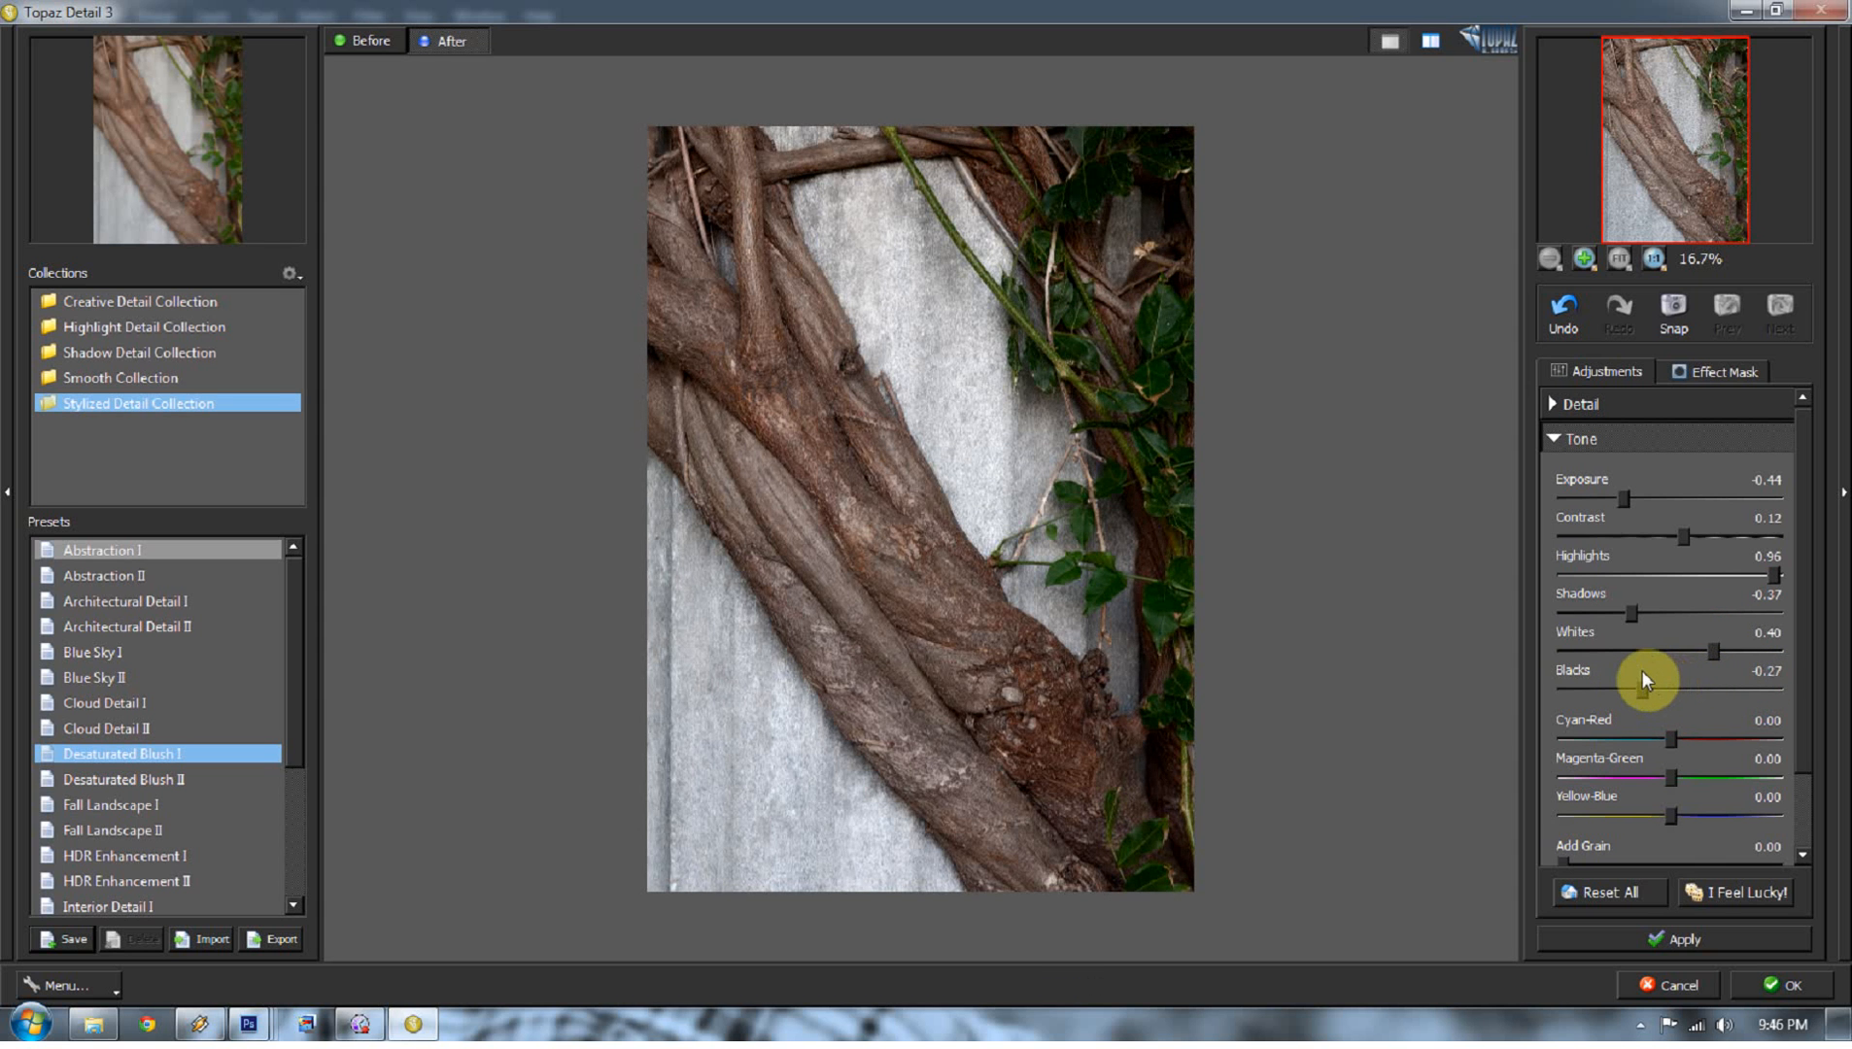
pyautogui.moveTo(1651, 699); pyautogui.dragTo(1657, 687)
# Step: Set Cyan-Red to -0.24 and Magenta-Green to 0.61, check against the original image, and adjust Yellow-Blue slightly
pyautogui.moveTo(1674, 733); pyautogui.dragTo(1737, 777)
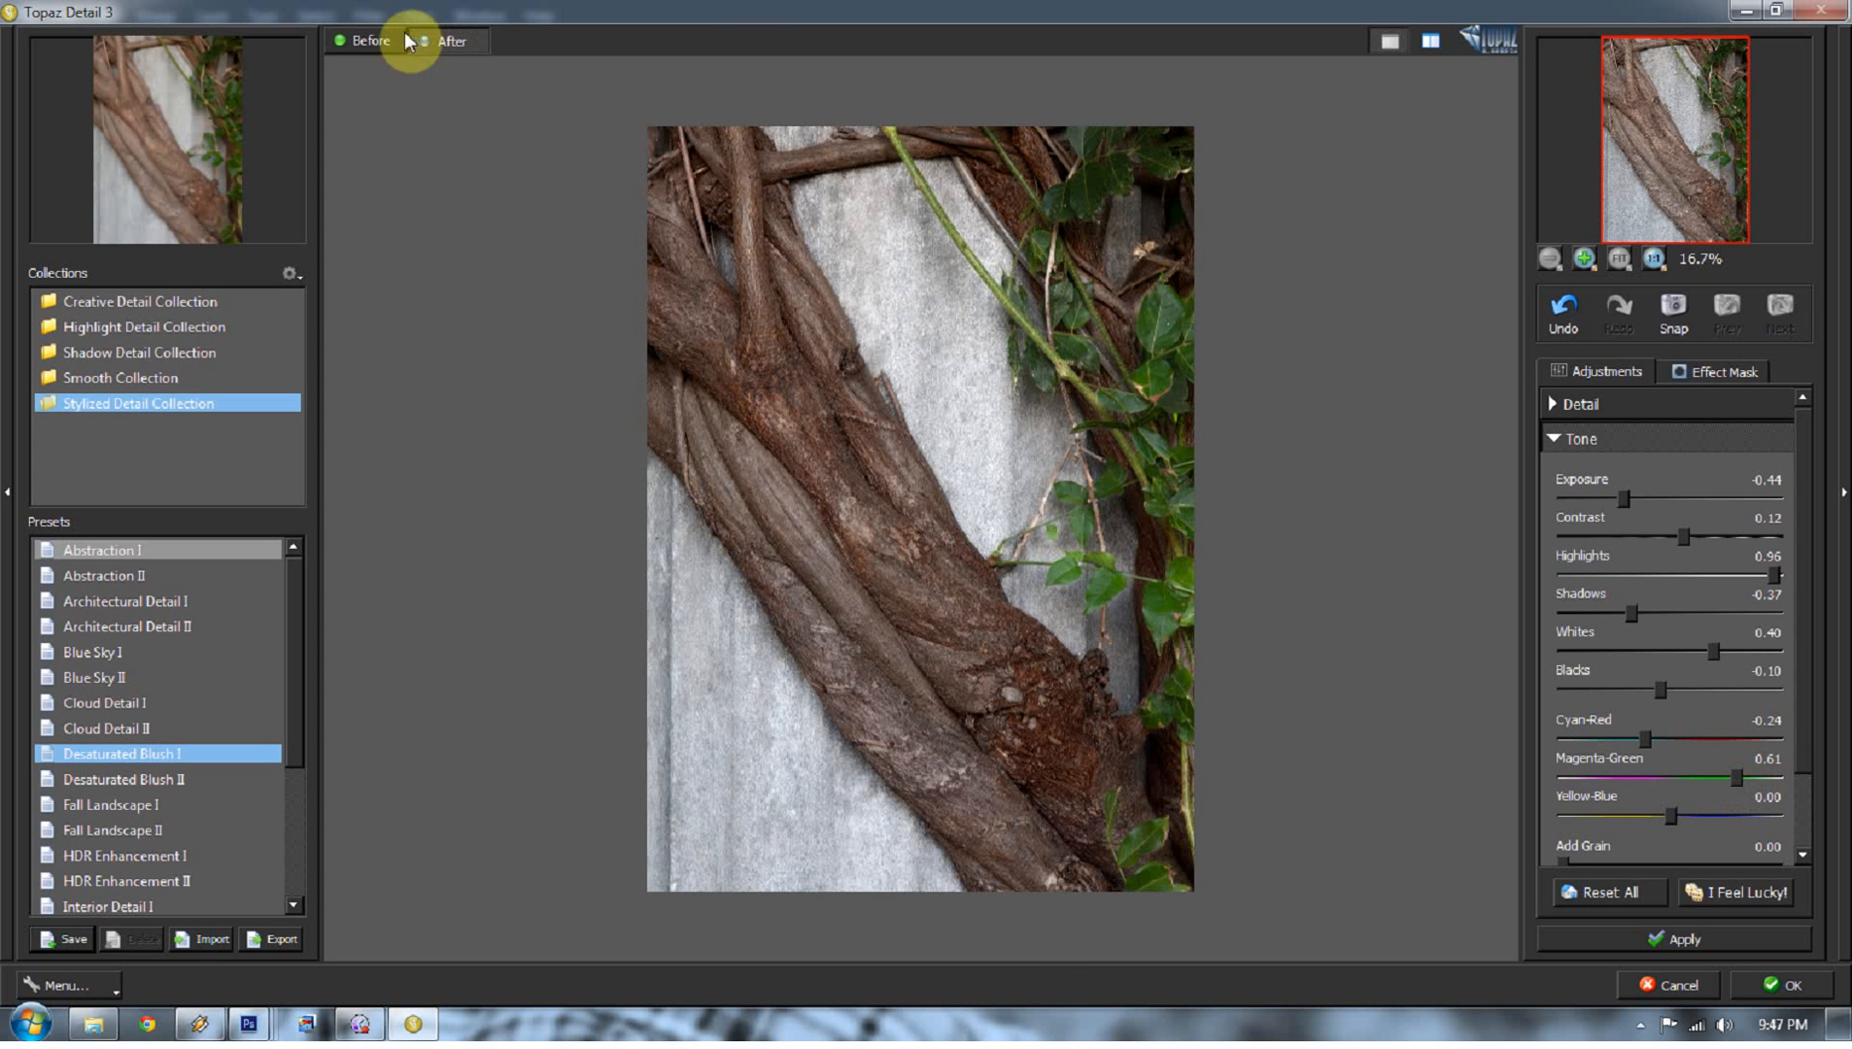
pyautogui.click(359, 41)
pyautogui.click(429, 46)
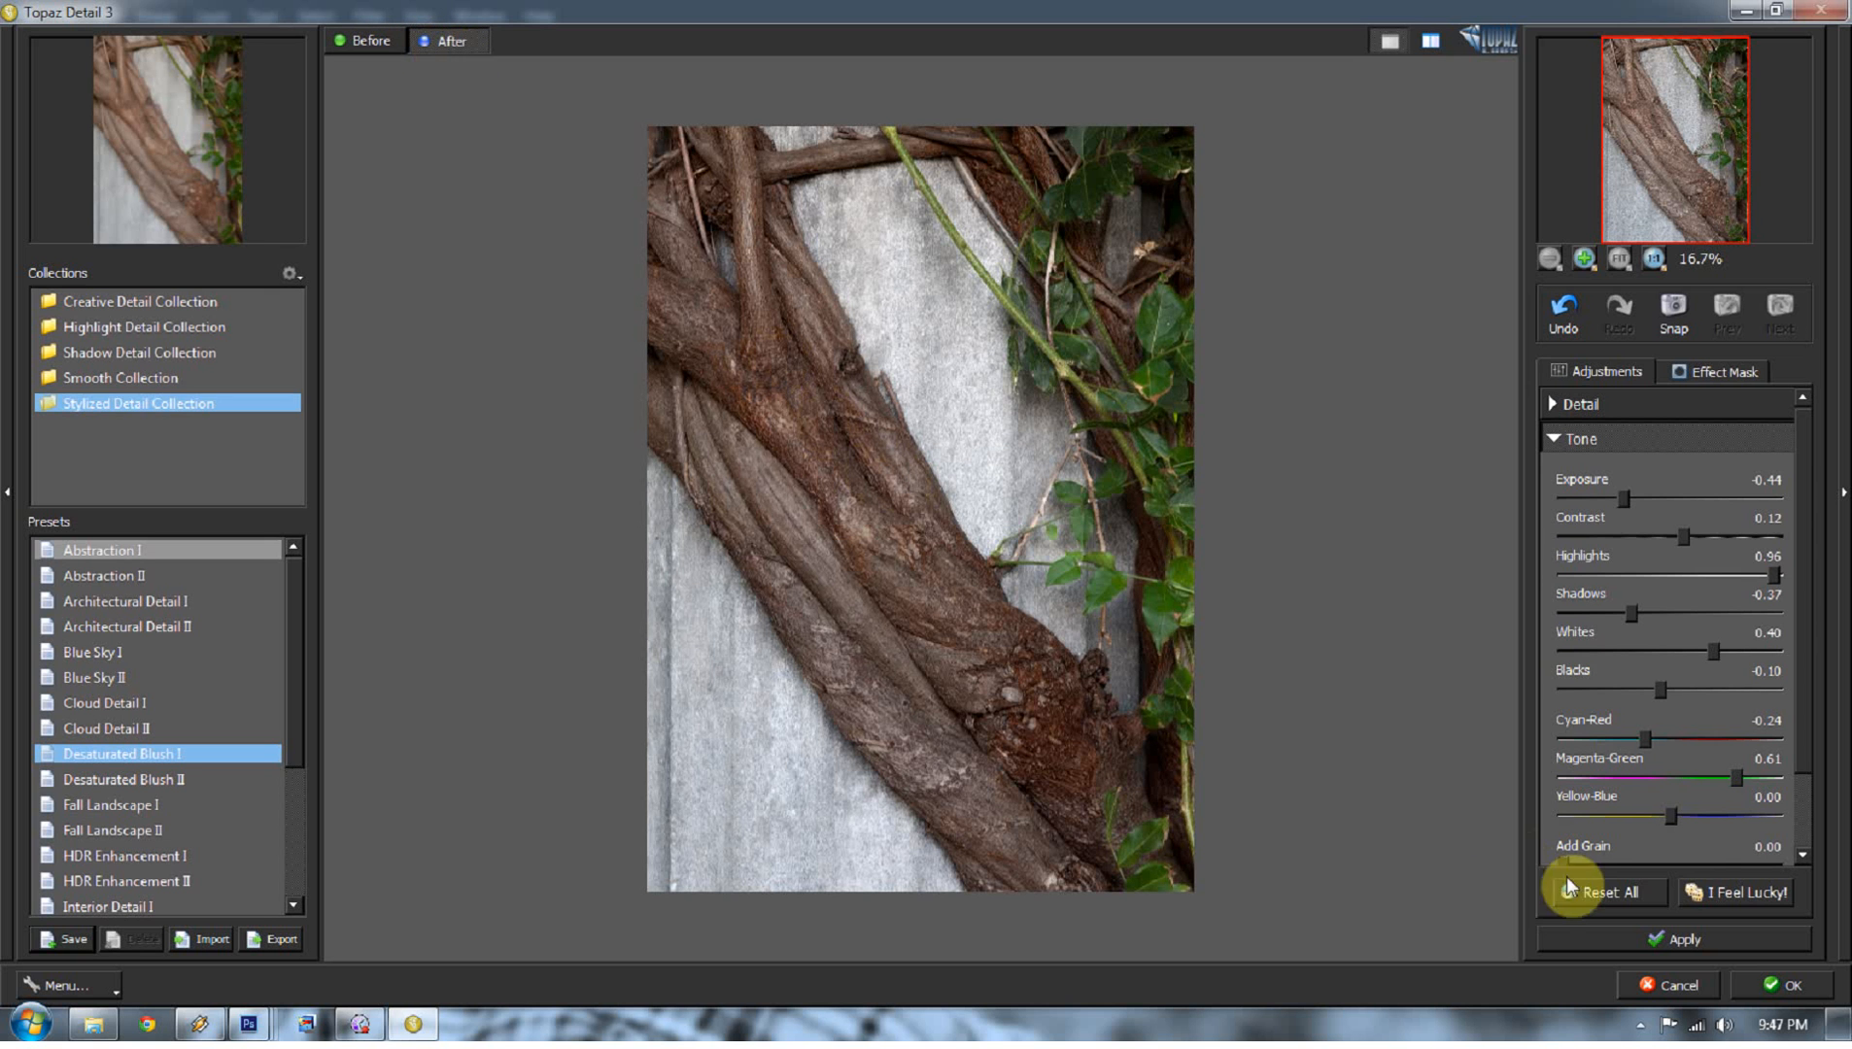
pyautogui.moveTo(1669, 814)
pyautogui.mouseDown()
pyautogui.moveTo(1621, 811)
pyautogui.moveTo(1696, 798)
pyautogui.moveTo(1679, 805)
pyautogui.mouseUp()
# Step: Try slight Temperature and Saturation changes in the Color adjustments, and return Temperature to 0
pyautogui.click(1613, 439)
pyautogui.click(1615, 474)
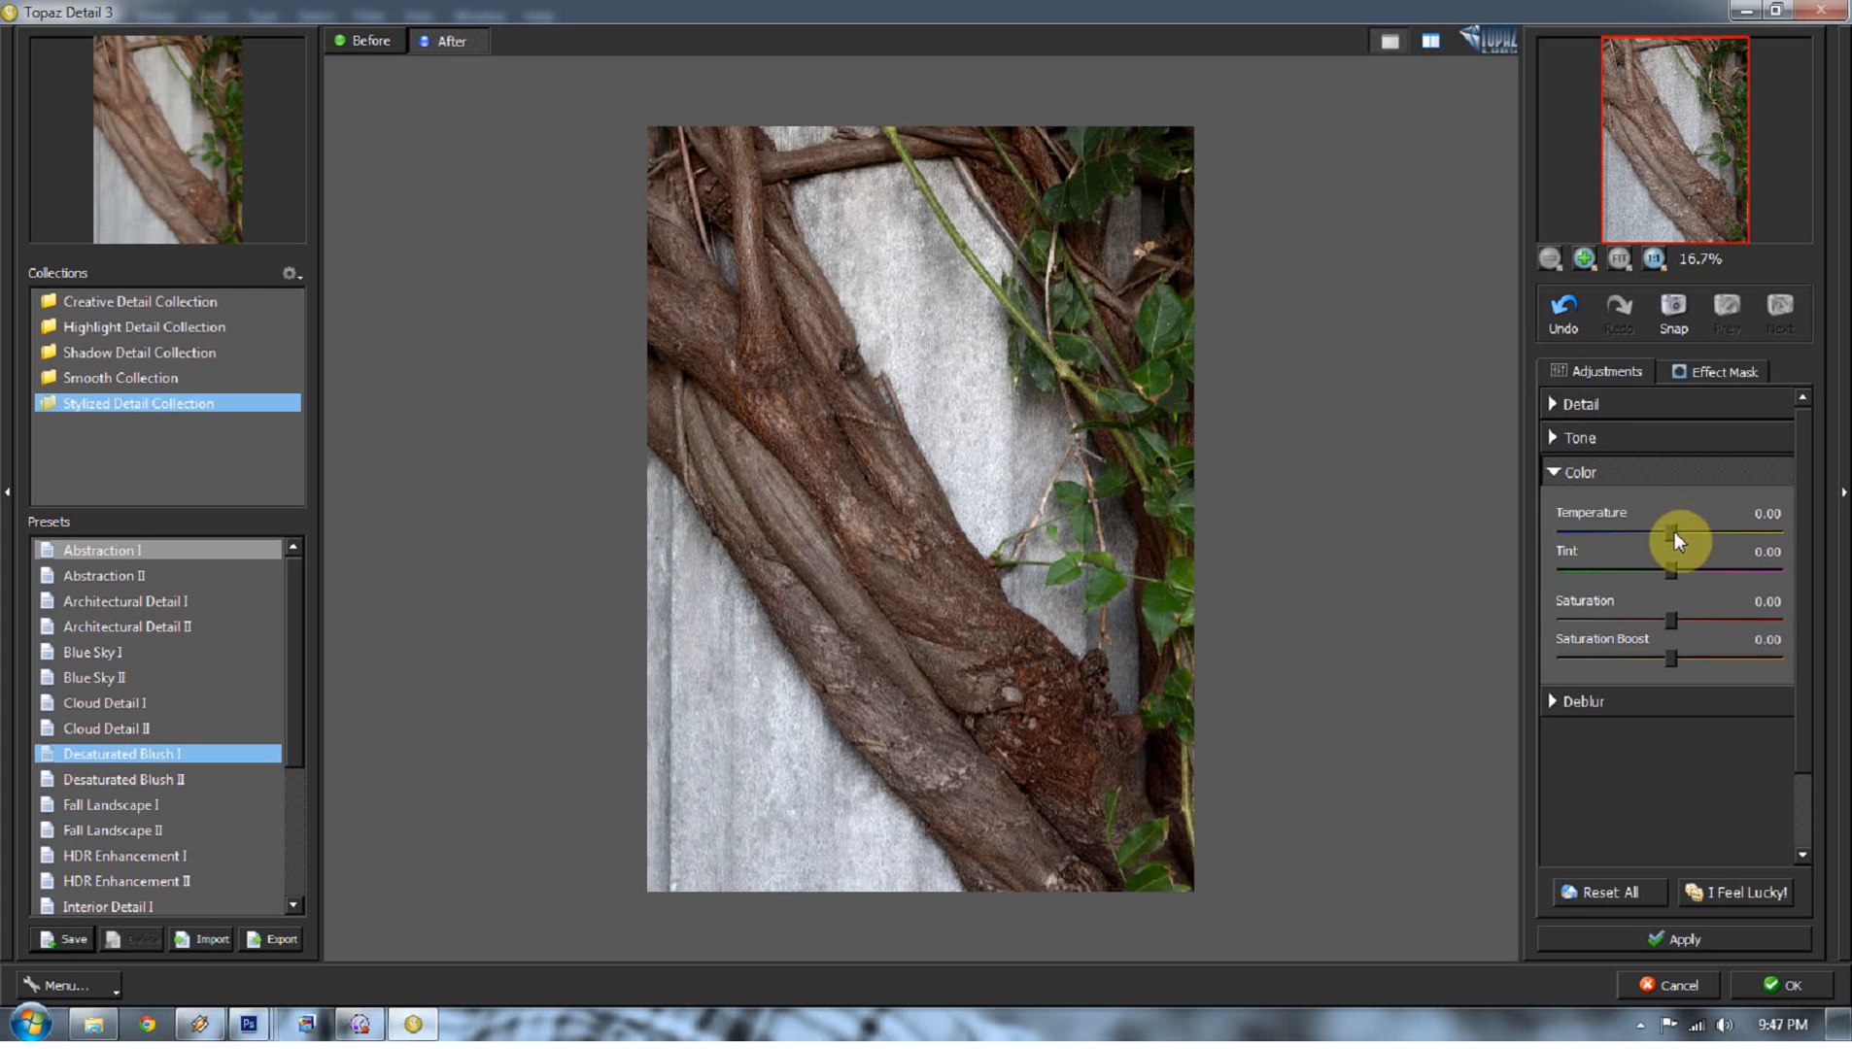
pyautogui.moveTo(1669, 530); pyautogui.dragTo(1806, 510)
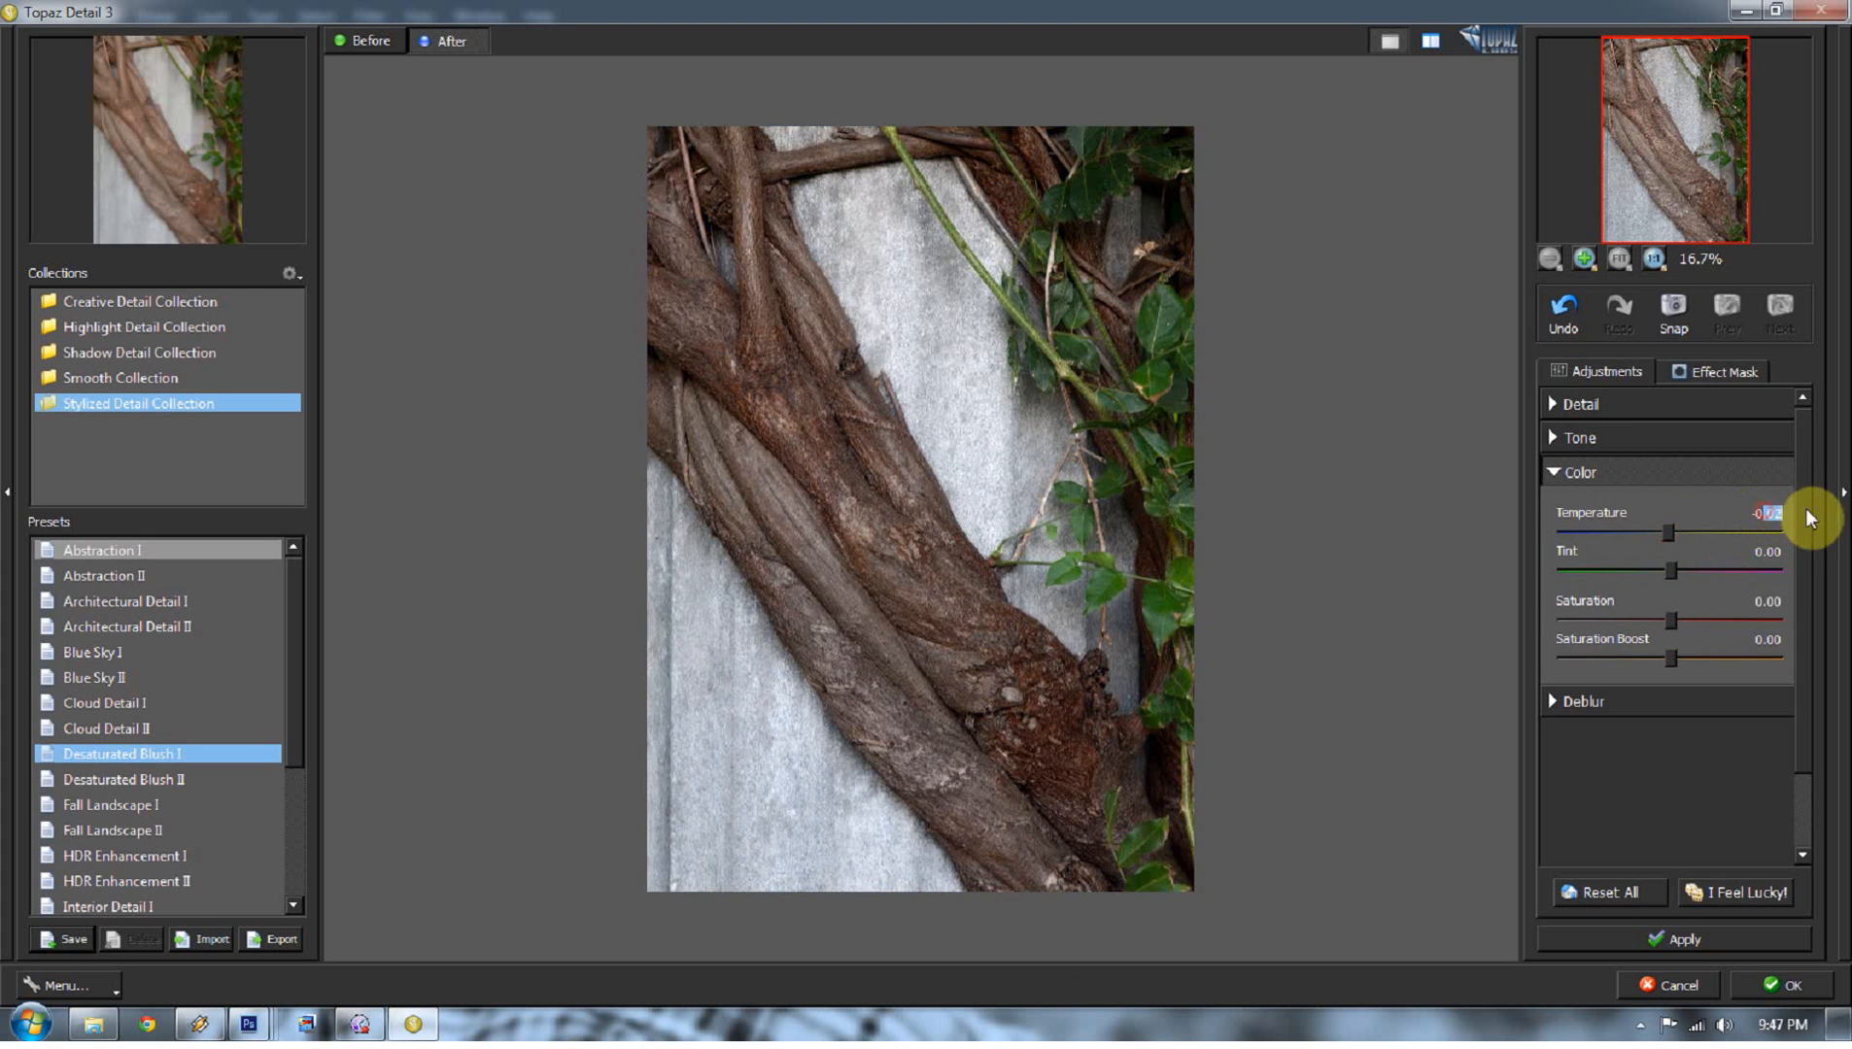
pyautogui.write('0')
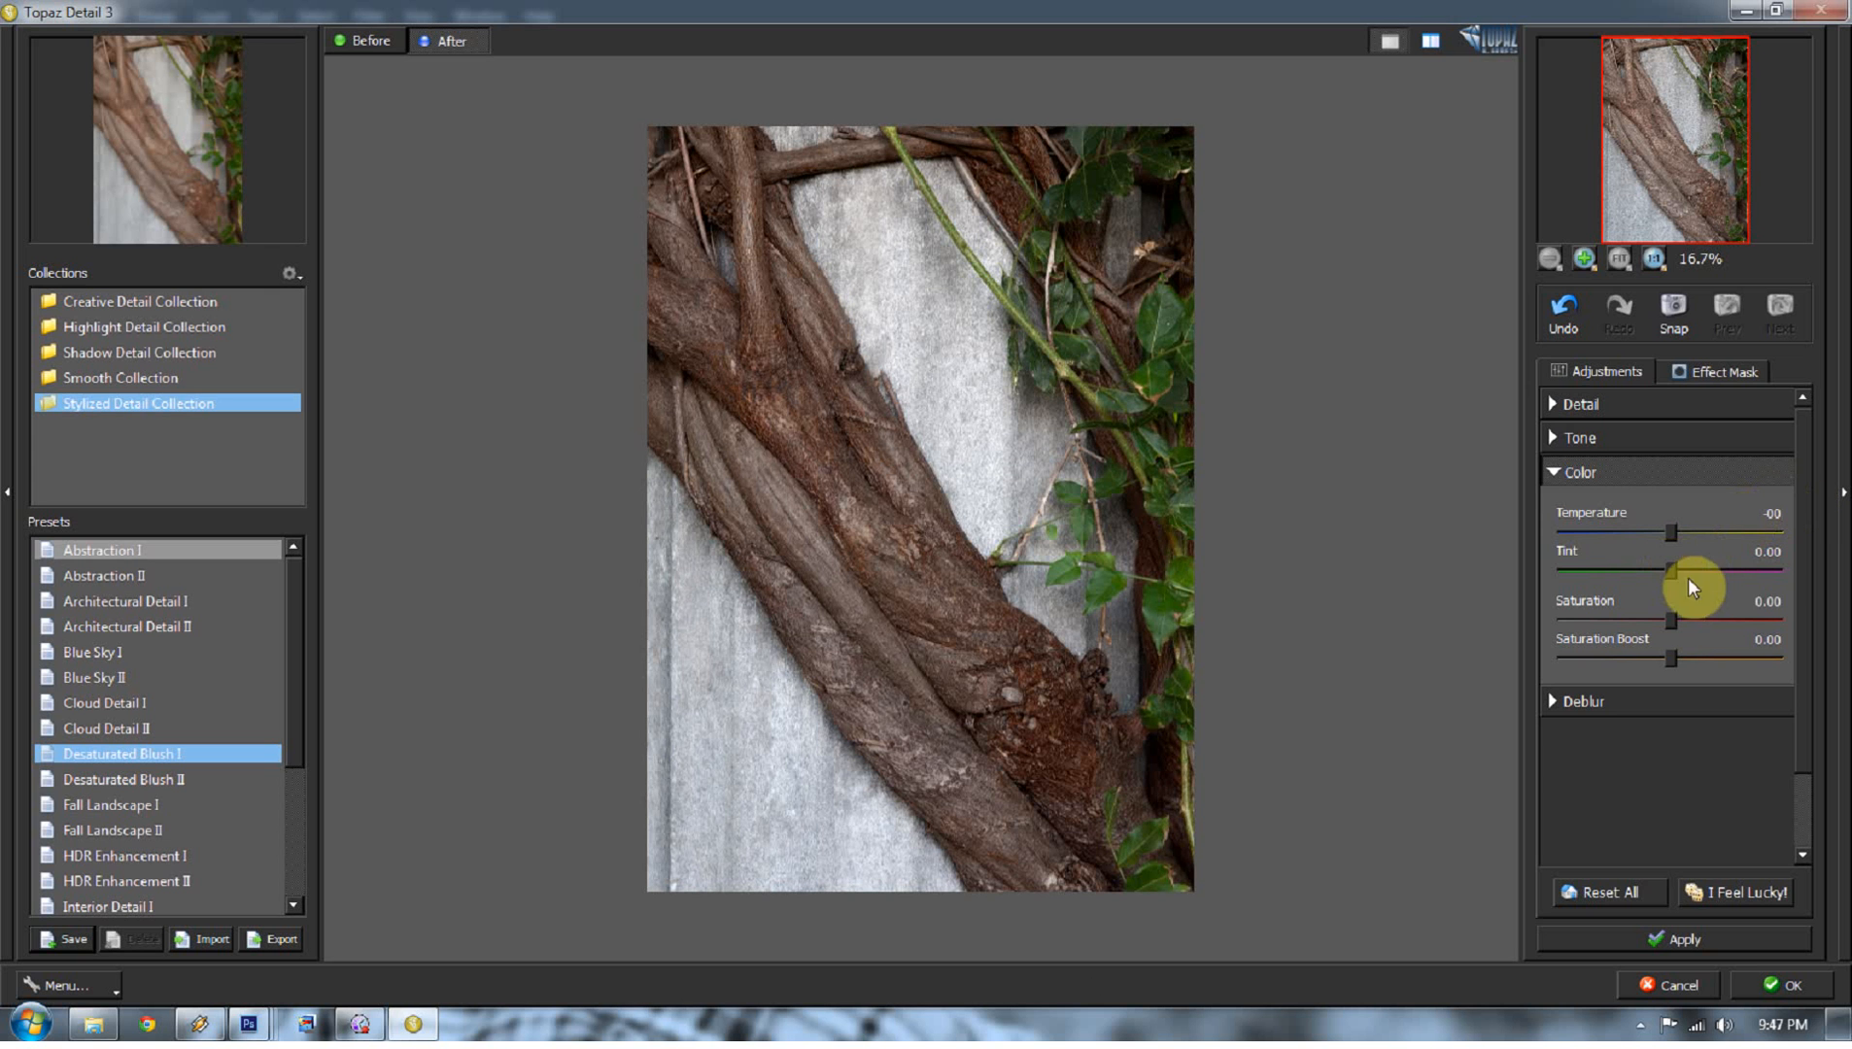
pyautogui.moveTo(1674, 610); pyautogui.dragTo(1800, 604)
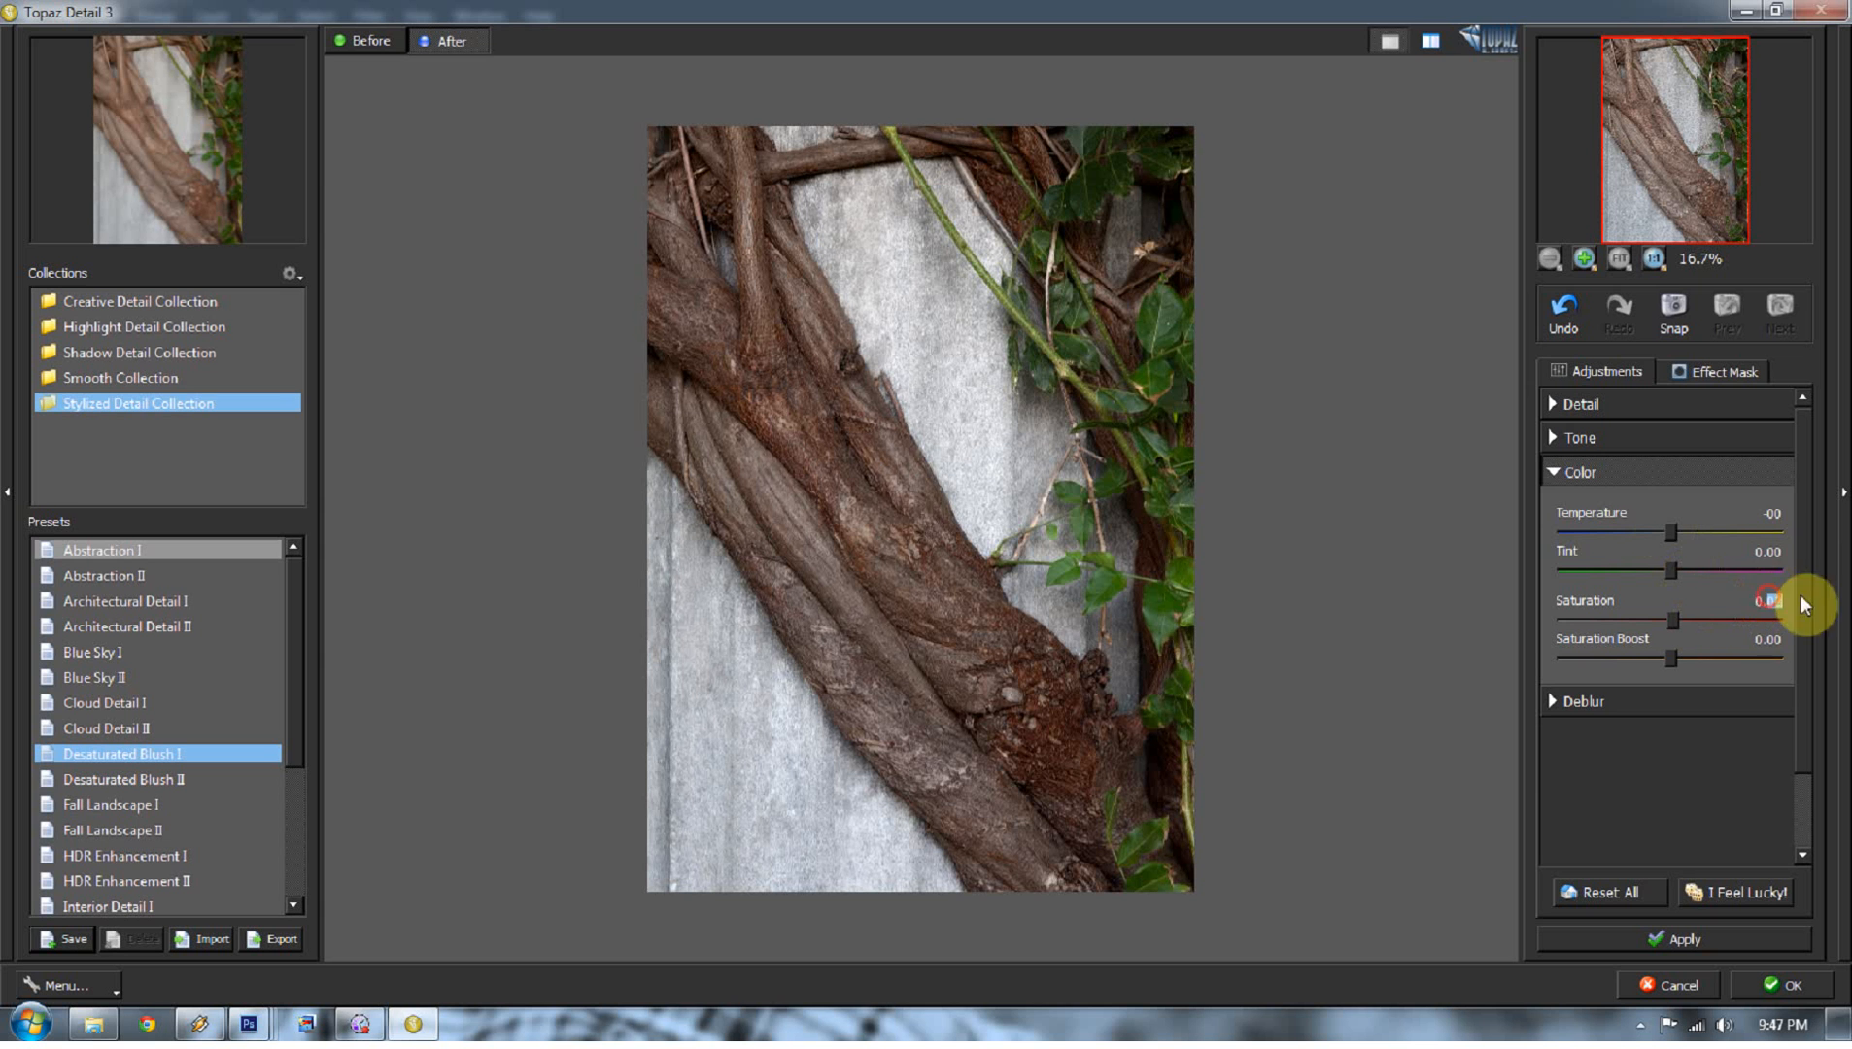
pyautogui.click(1612, 475)
# Step: Set the overall Small Detail to 0.04 while viewing the vine trunk up close
pyautogui.click(1594, 409)
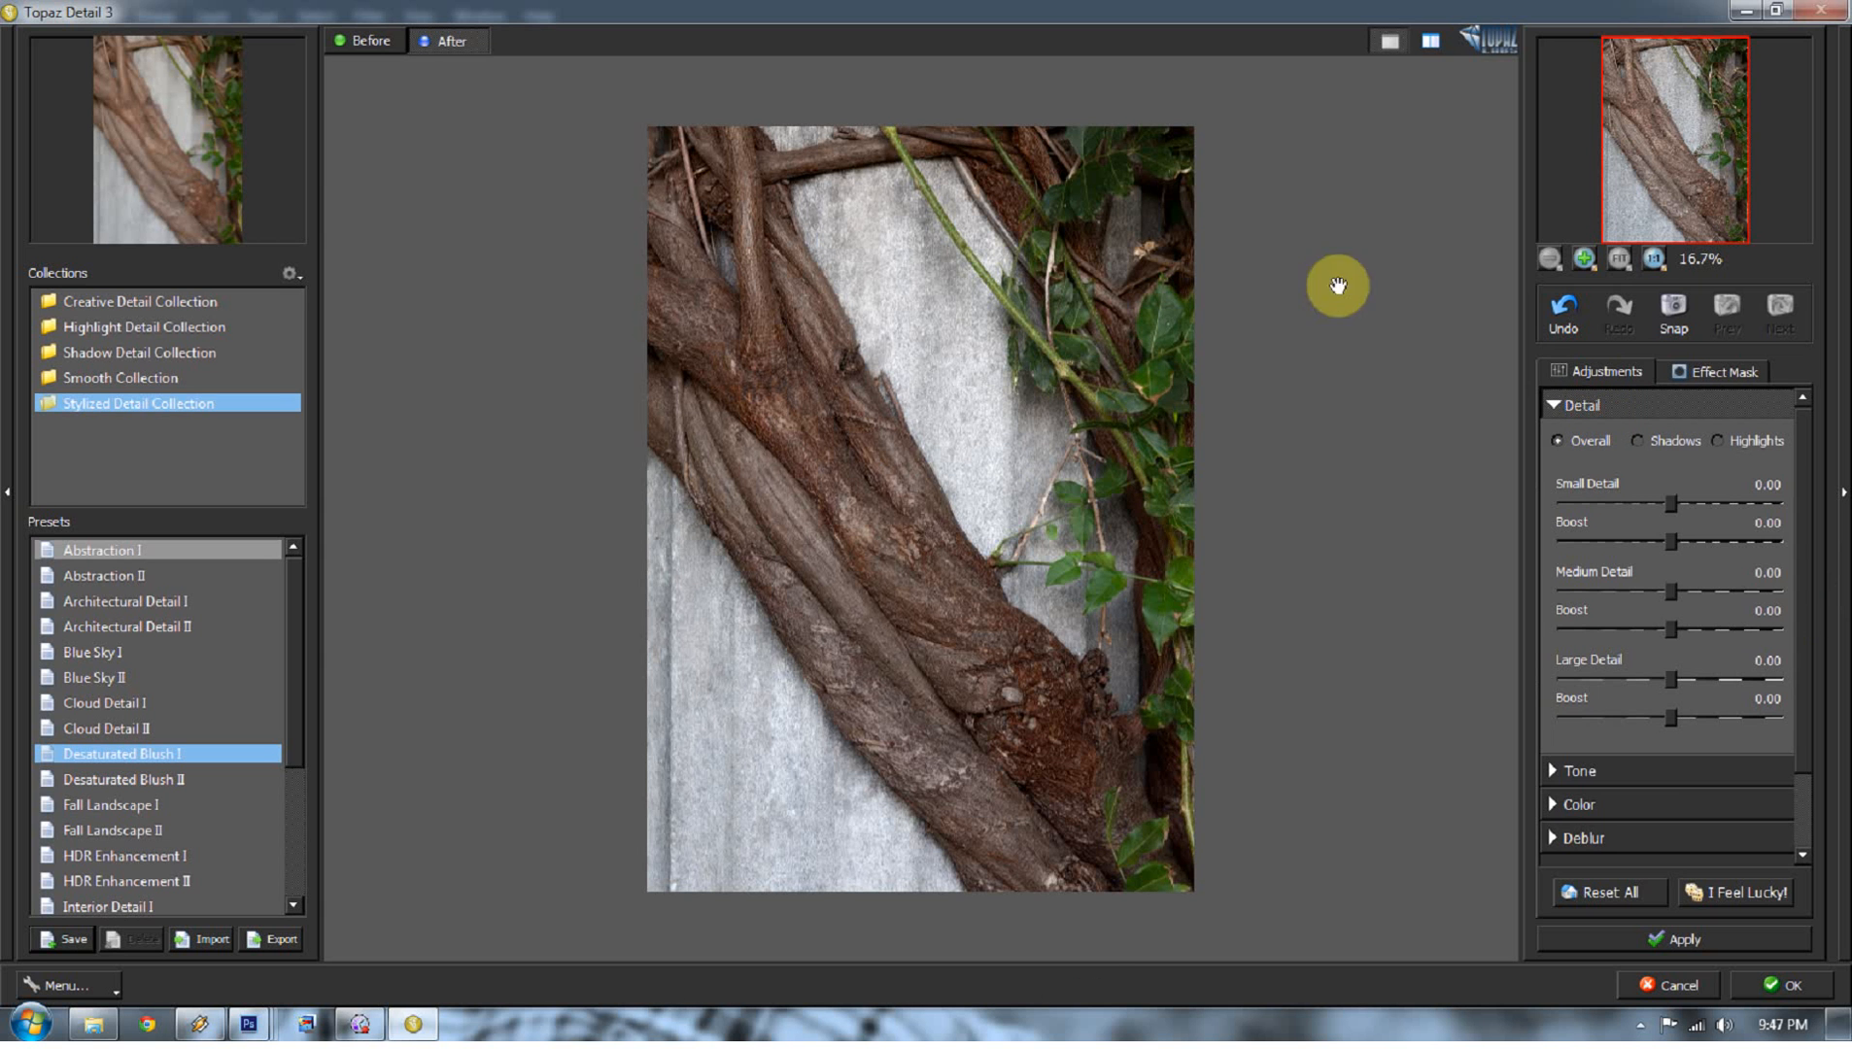
pyautogui.click(1582, 256)
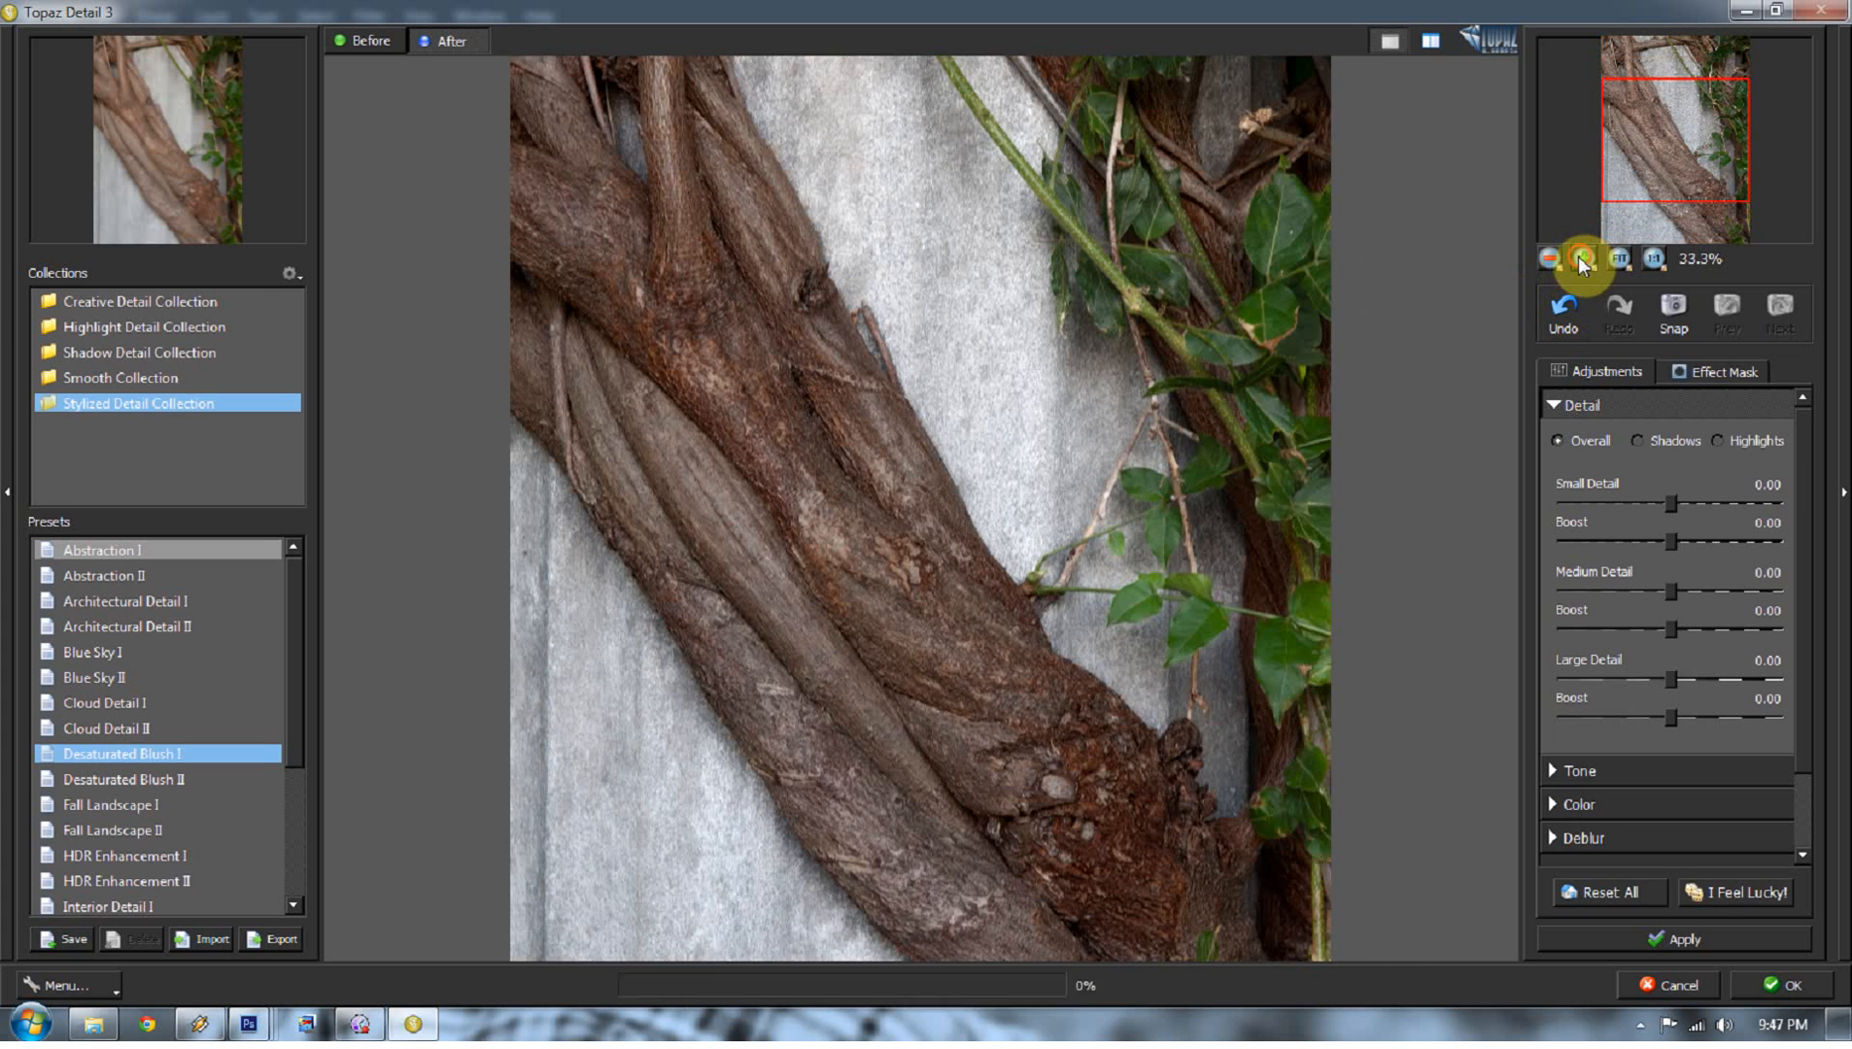
pyautogui.click(1582, 256)
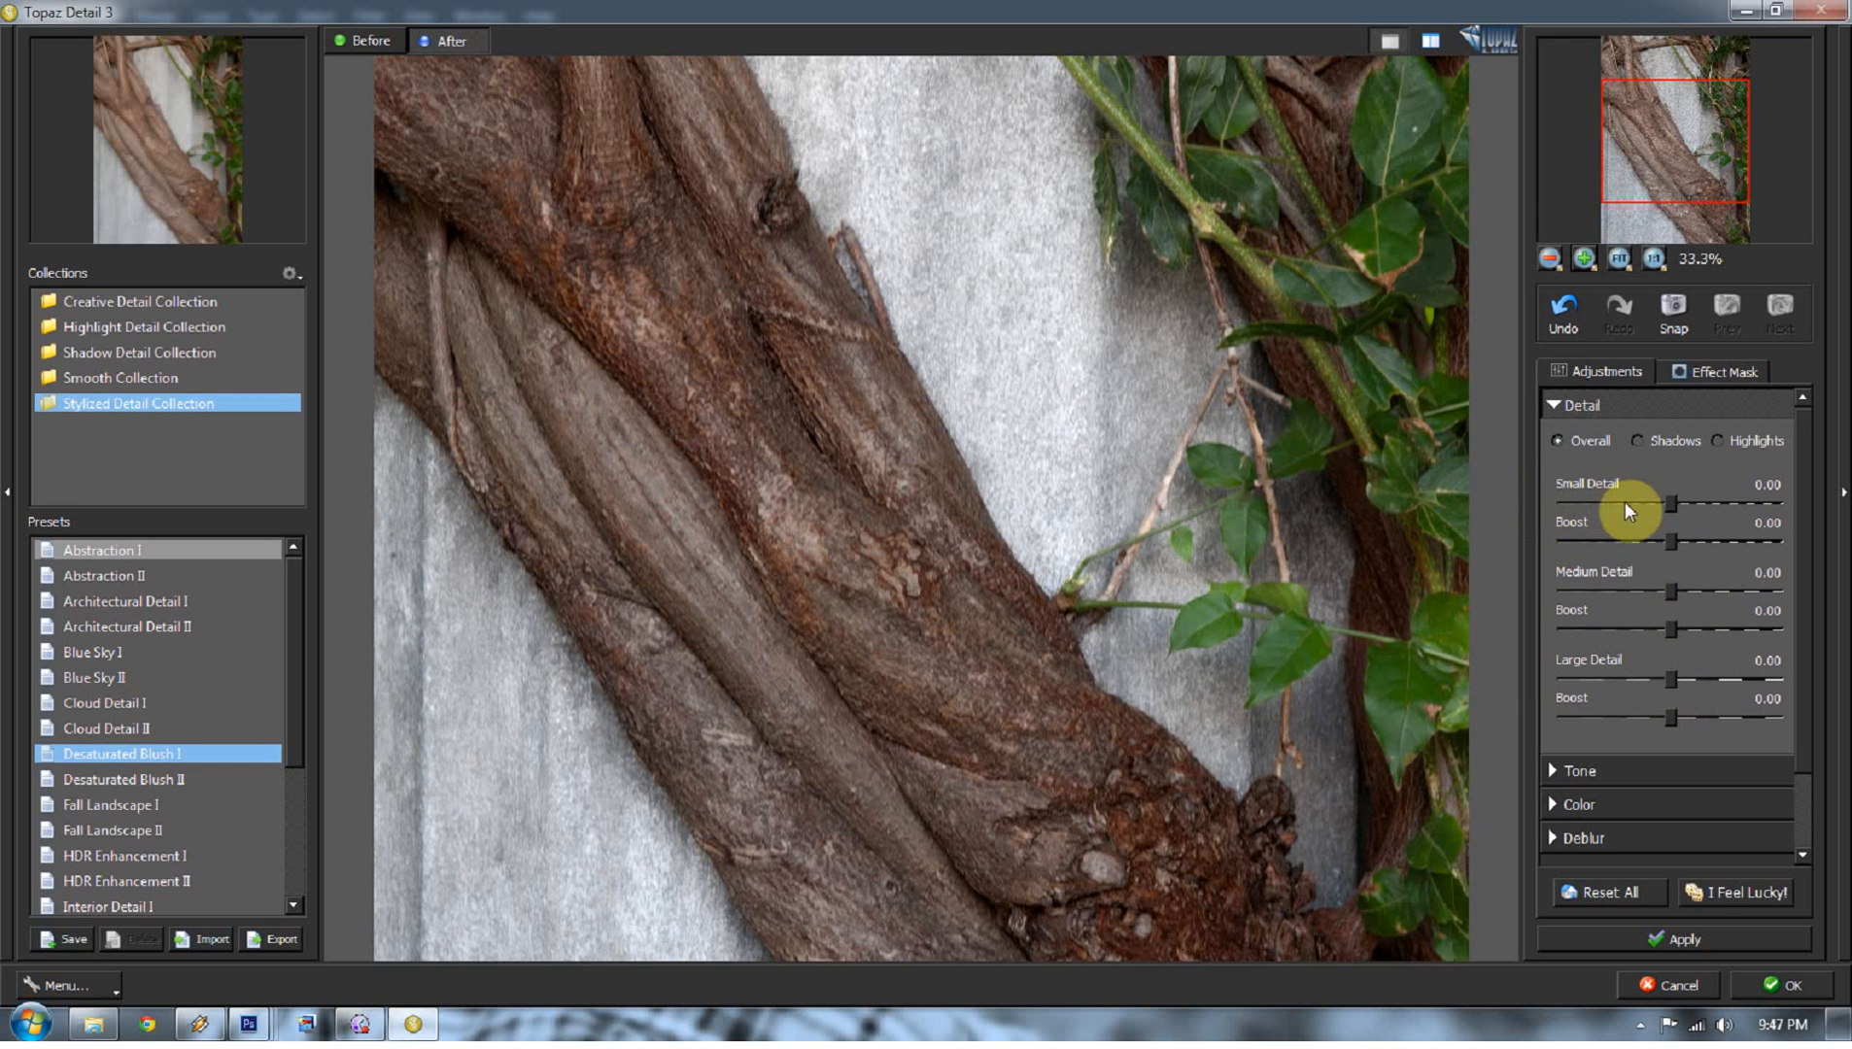
pyautogui.moveTo(1666, 503)
pyautogui.mouseDown()
pyautogui.moveTo(1735, 505)
pyautogui.moveTo(1694, 494)
pyautogui.mouseUp()
pyautogui.moveTo(1692, 500); pyautogui.dragTo(1676, 504)
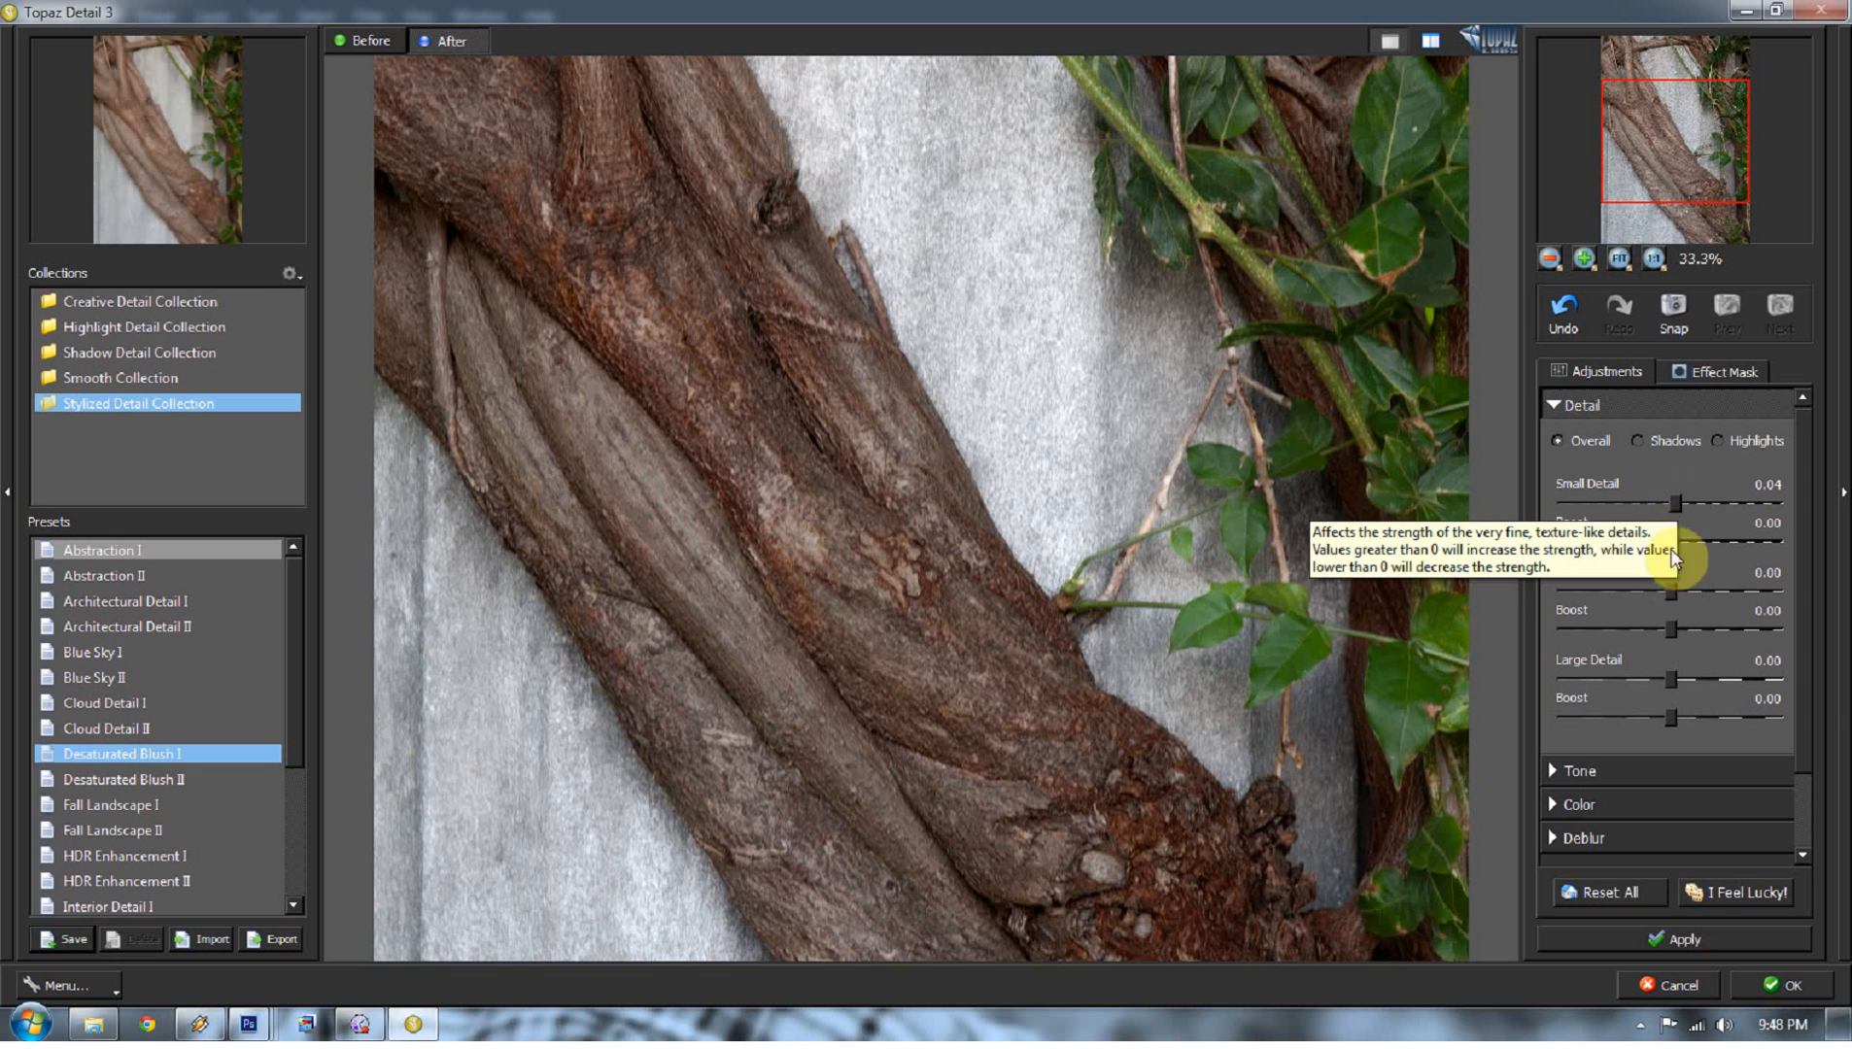
# Step: Set the overall Medium Detail to 0.10 with its Boost at -0.03, and Large Detail to 0.09
pyautogui.moveTo(952, 436); pyautogui.dragTo(567, 136)
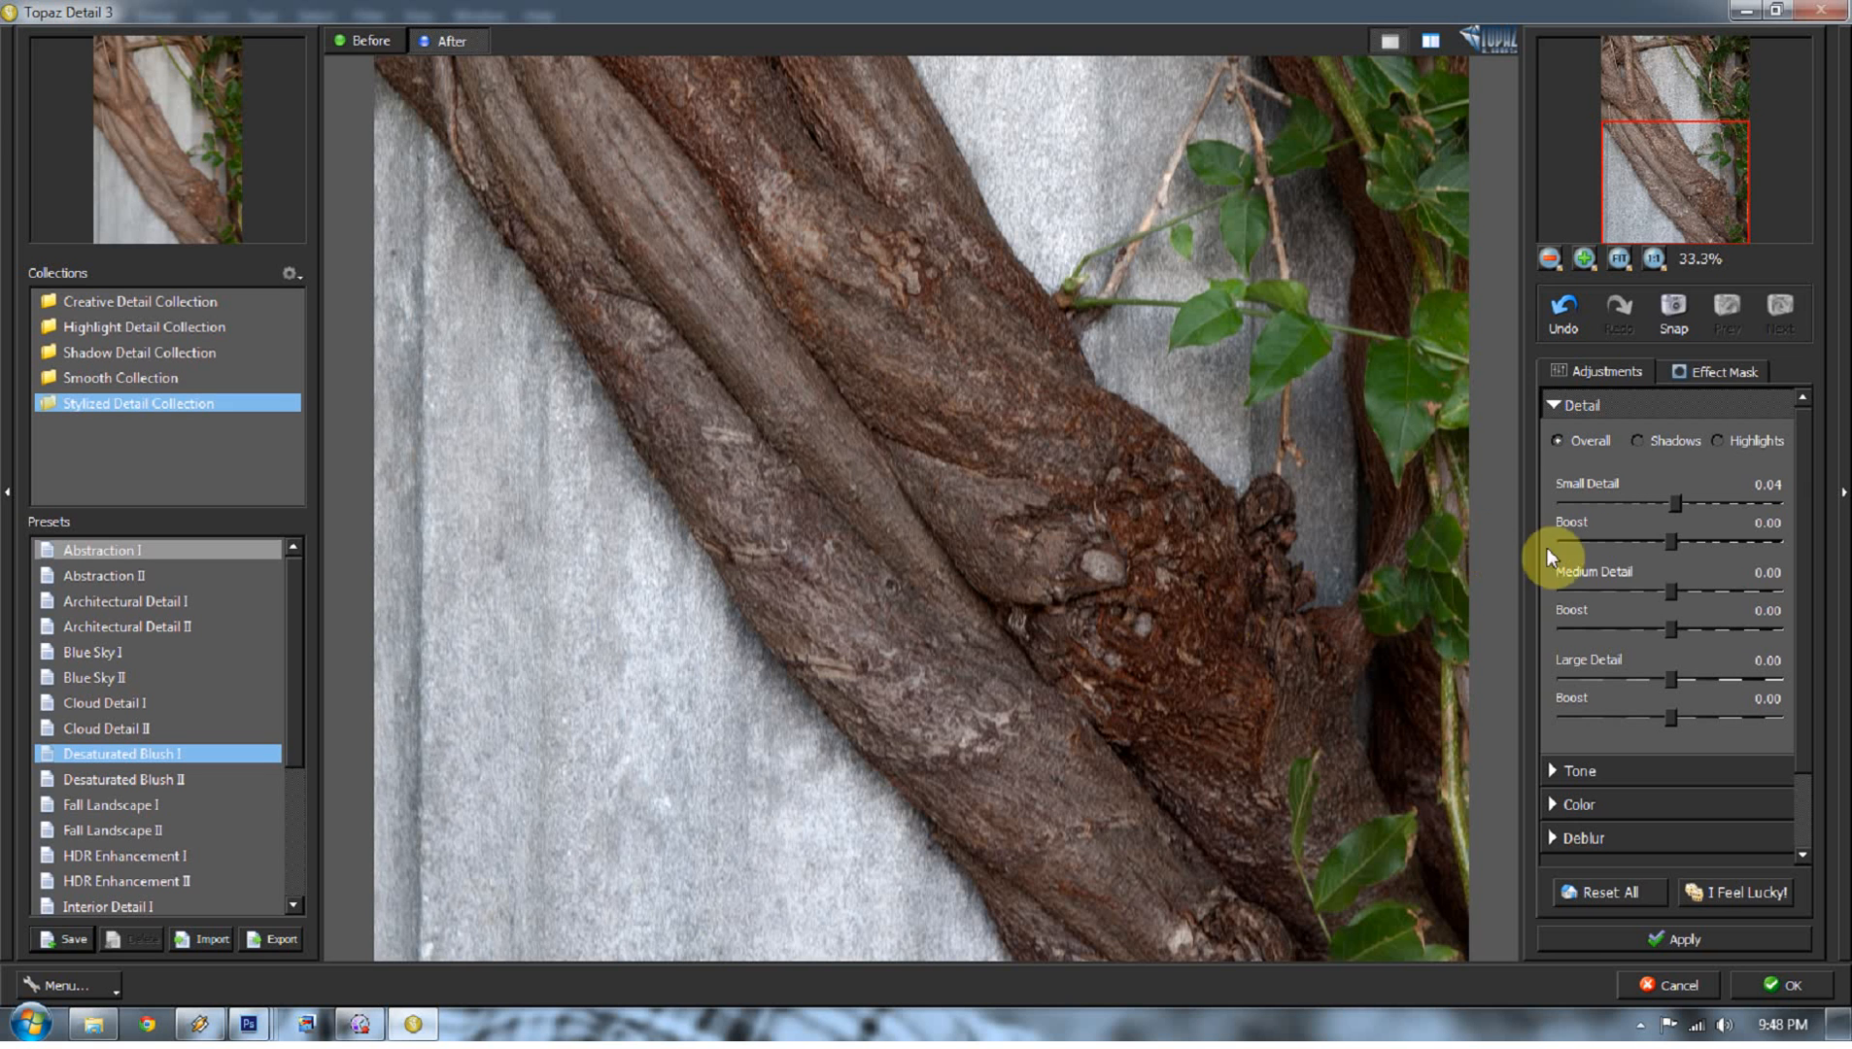
pyautogui.moveTo(1674, 590); pyautogui.dragTo(1680, 590)
pyautogui.moveTo(1665, 673); pyautogui.dragTo(1680, 672)
pyautogui.moveTo(1672, 628)
pyautogui.mouseDown()
pyautogui.moveTo(1792, 623)
pyautogui.moveTo(1587, 609)
pyautogui.moveTo(1729, 610)
pyautogui.moveTo(1666, 622)
pyautogui.moveTo(1686, 596)
pyautogui.mouseUp()
pyautogui.moveTo(1681, 671); pyautogui.dragTo(1680, 671)
# Step: Compare the enhanced trunk with the original image up close and at 20%, and accept the filter result
pyautogui.click(362, 42)
pyautogui.click(442, 43)
pyautogui.click(1230, 340)
pyautogui.click(1552, 259)
pyautogui.click(1552, 258)
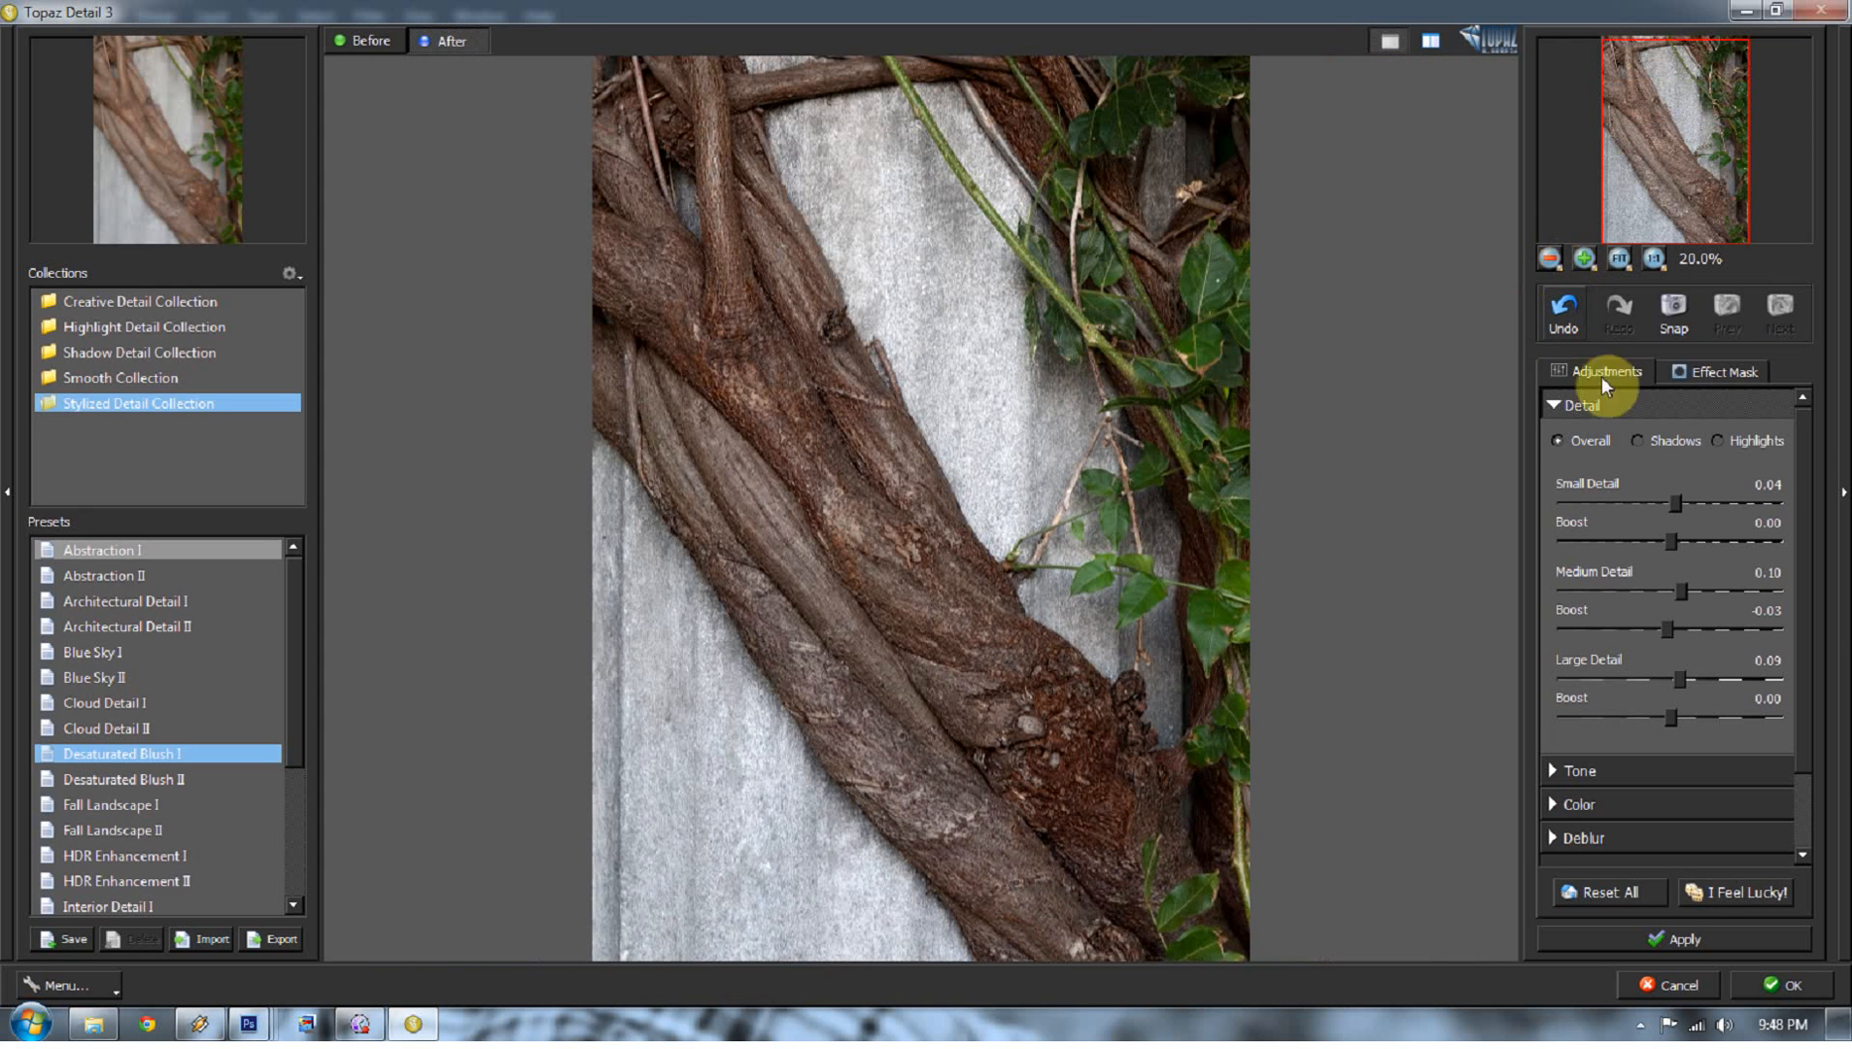
pyautogui.click(382, 40)
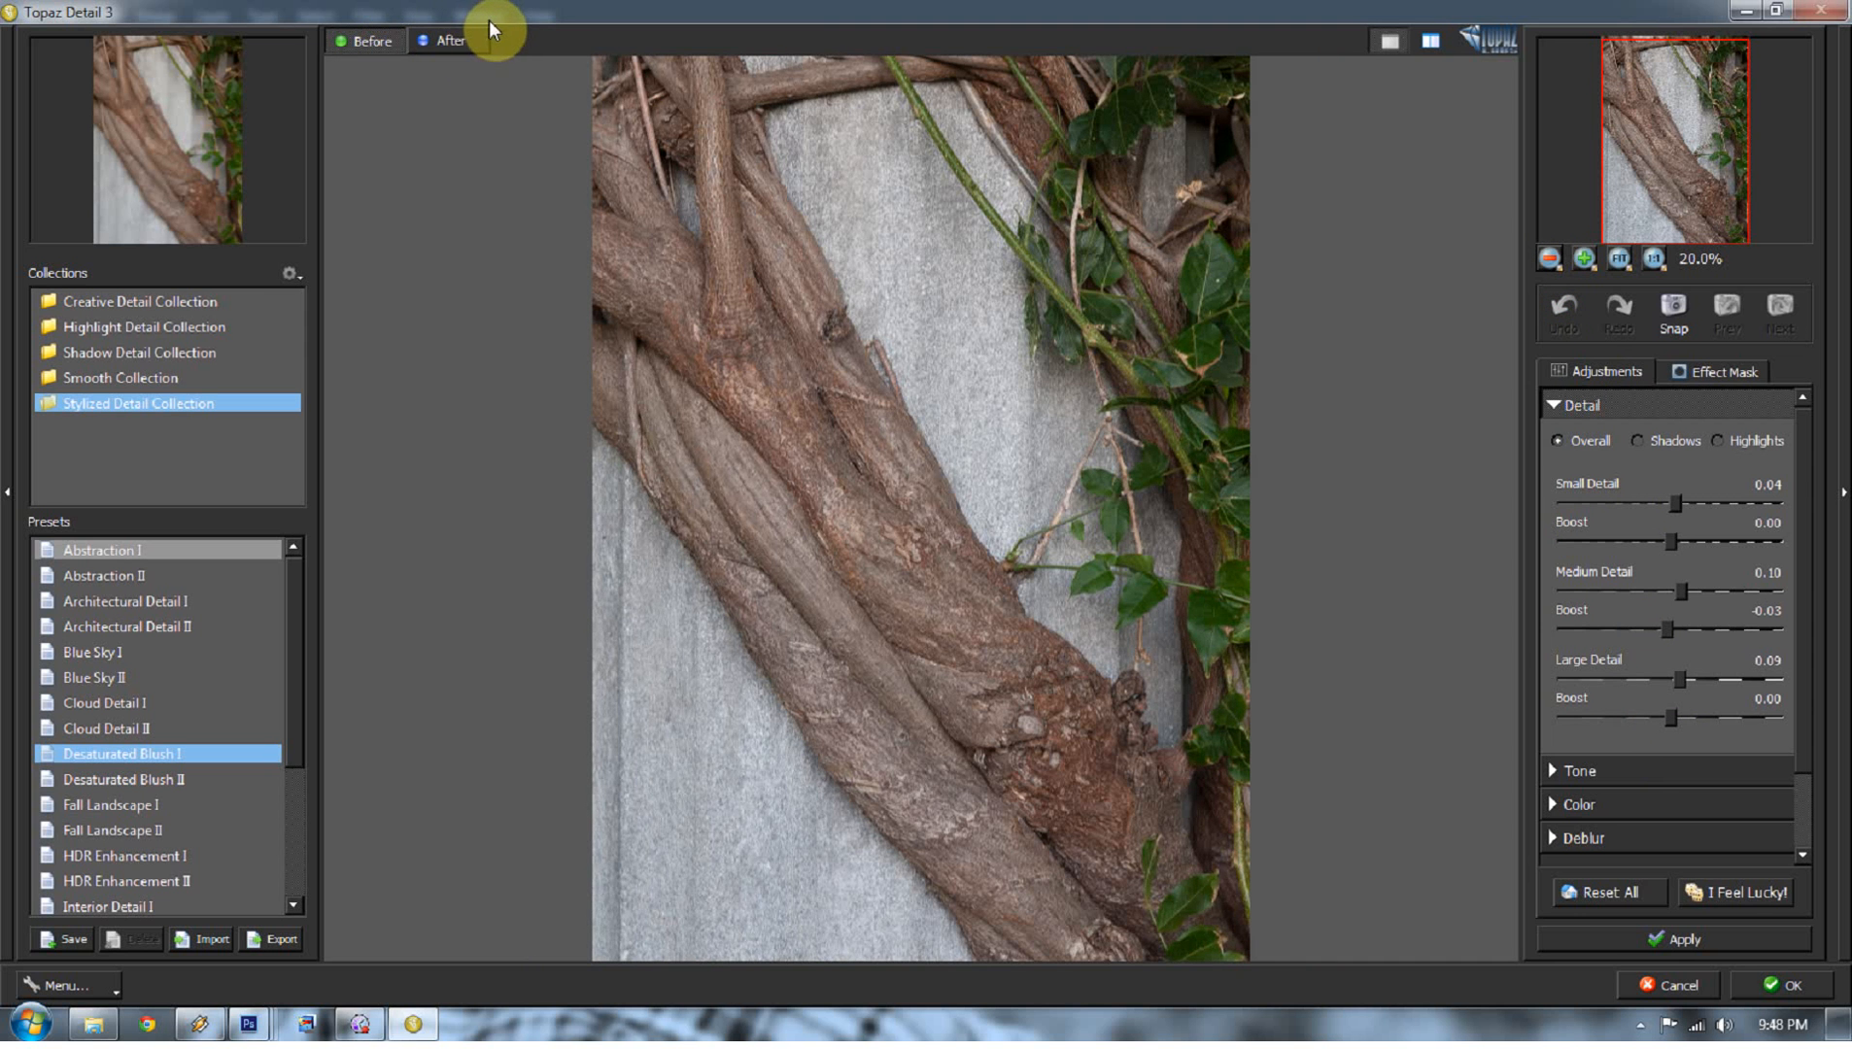
pyautogui.click(459, 39)
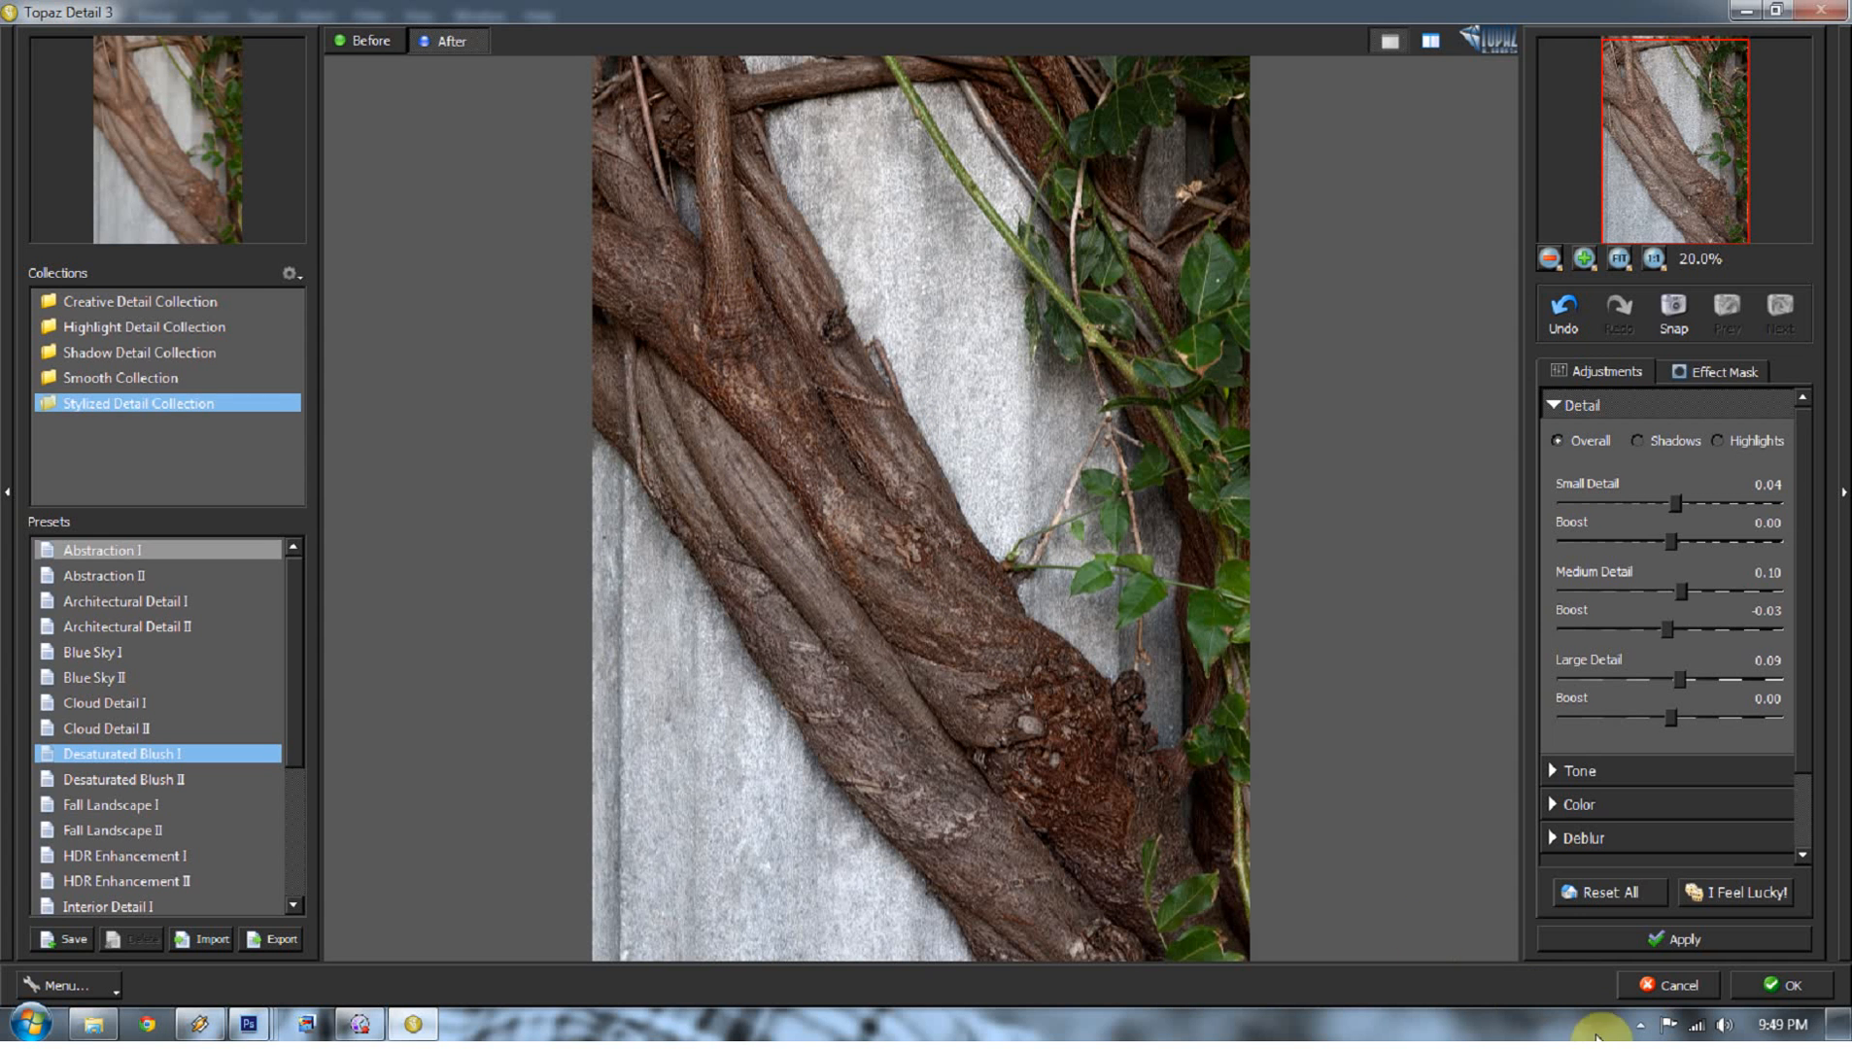
pyautogui.click(1755, 990)
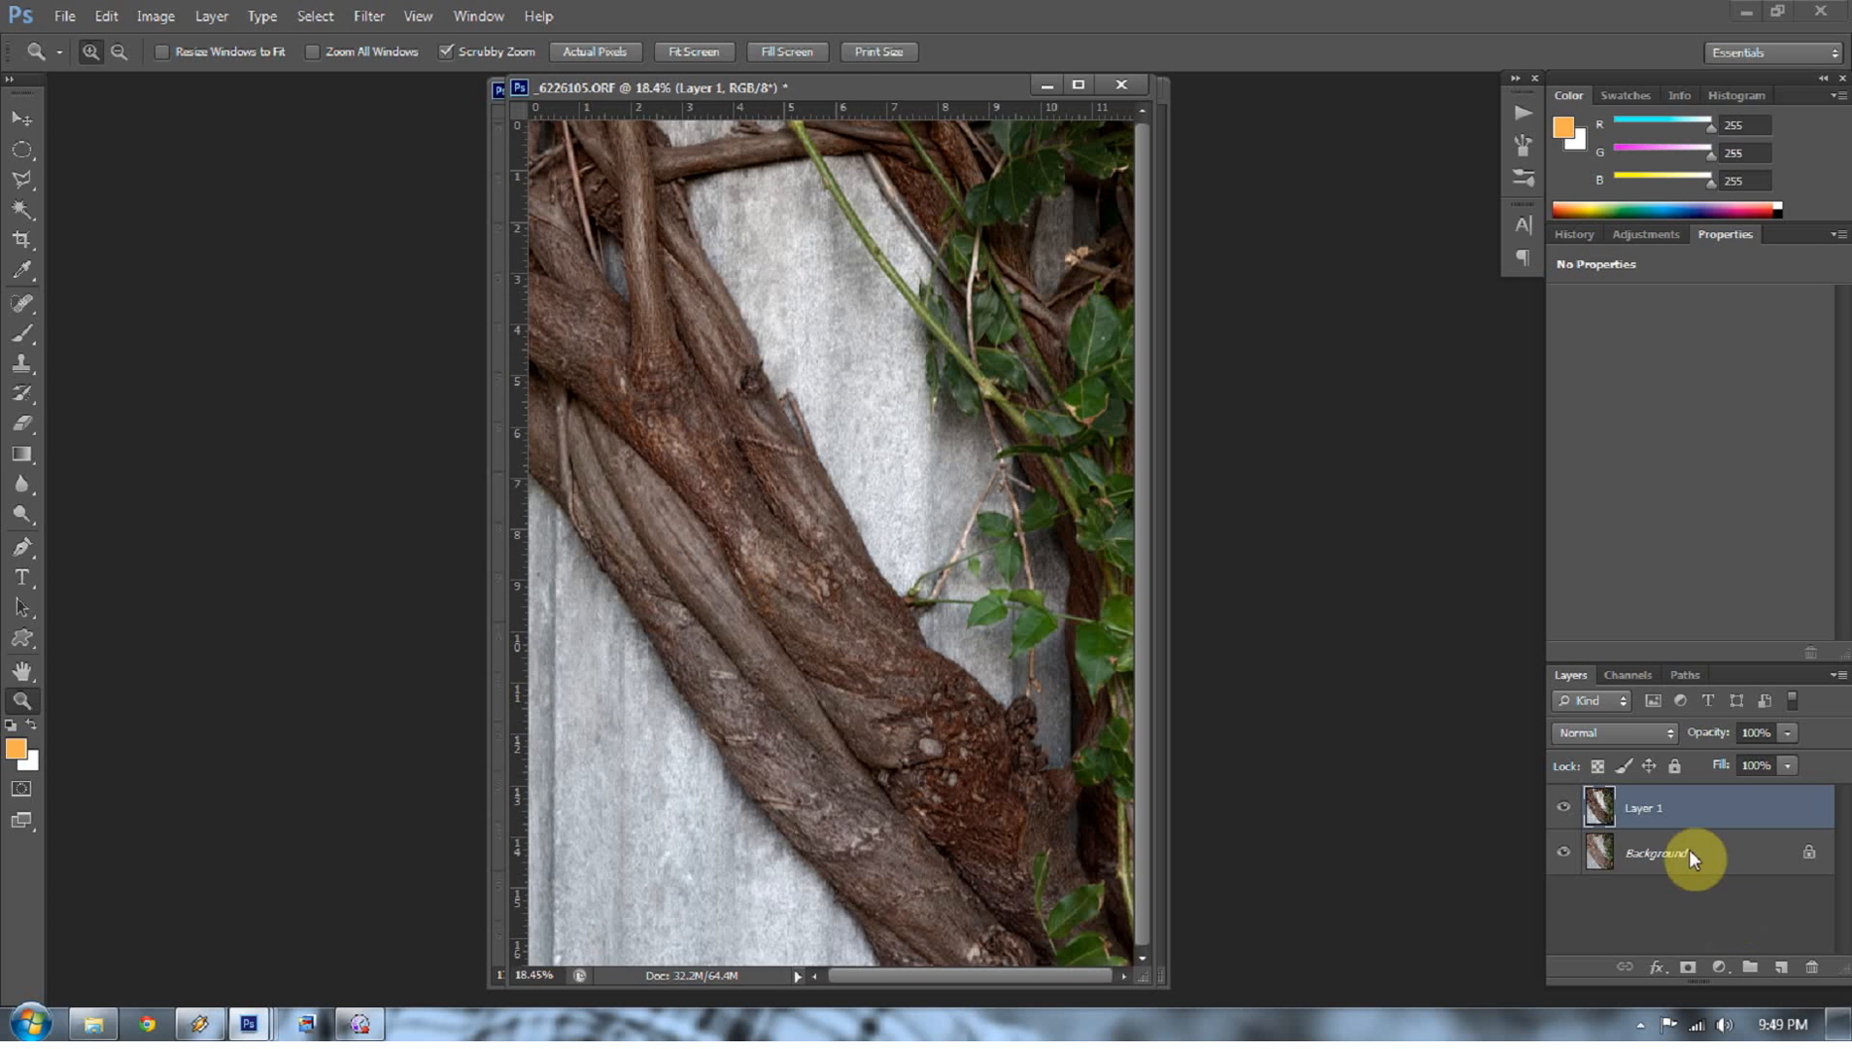
# Step: Bring the barber chair photo to the front, open it in Topaz Detail 3, and reset all adjustments
pyautogui.moveTo(804, 92); pyautogui.dragTo(848, 85)
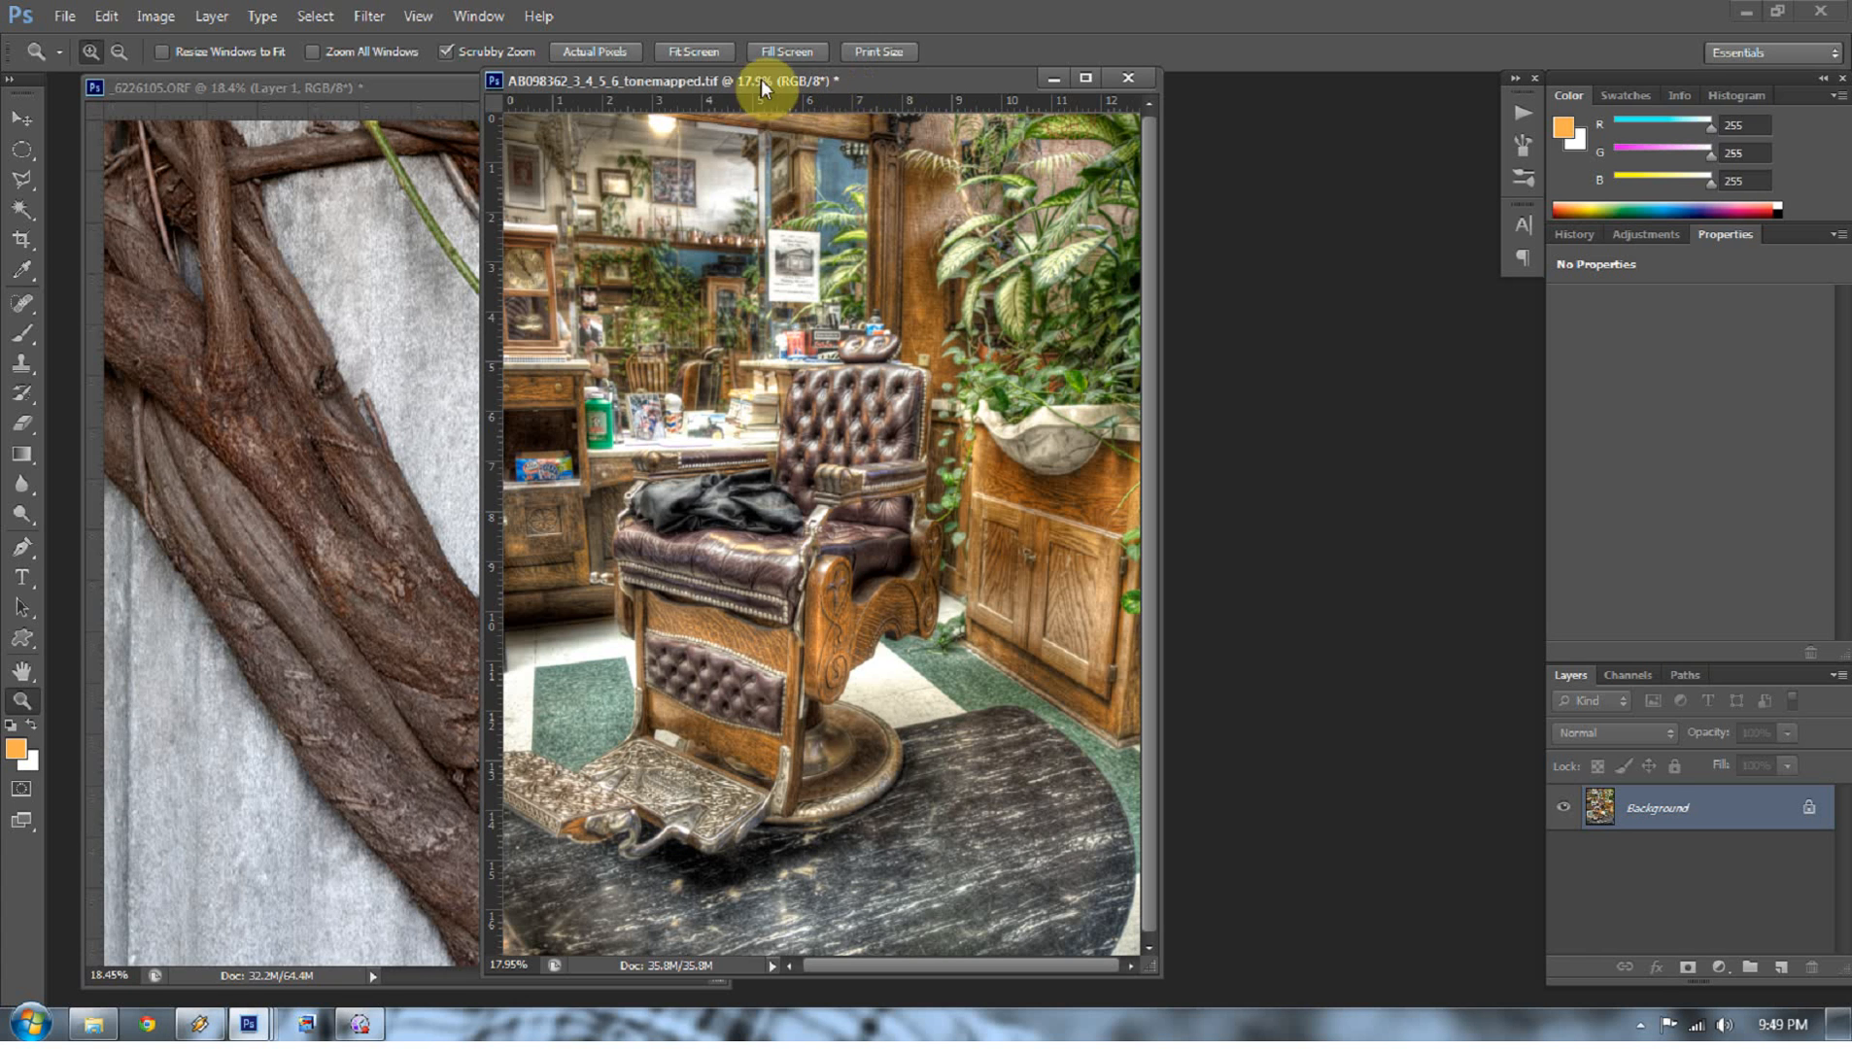
pyautogui.click(369, 15)
pyautogui.moveTo(389, 522)
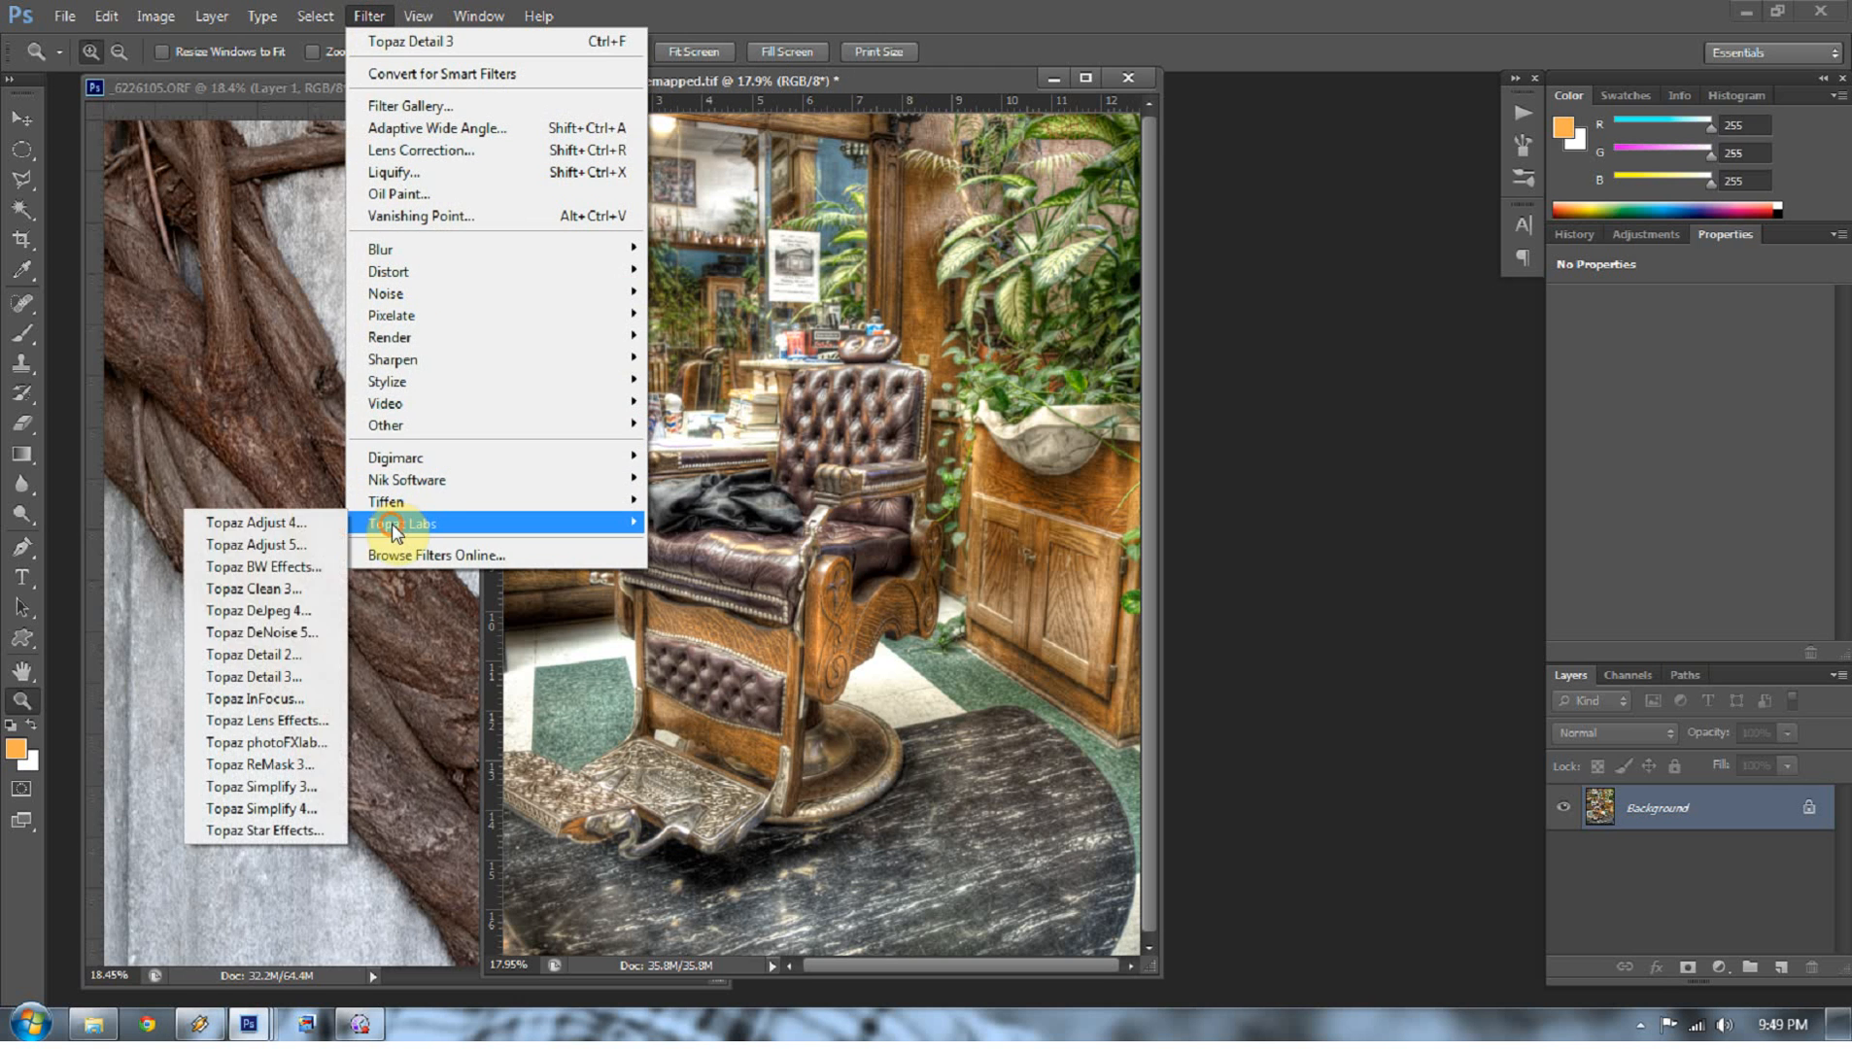
pyautogui.click(257, 677)
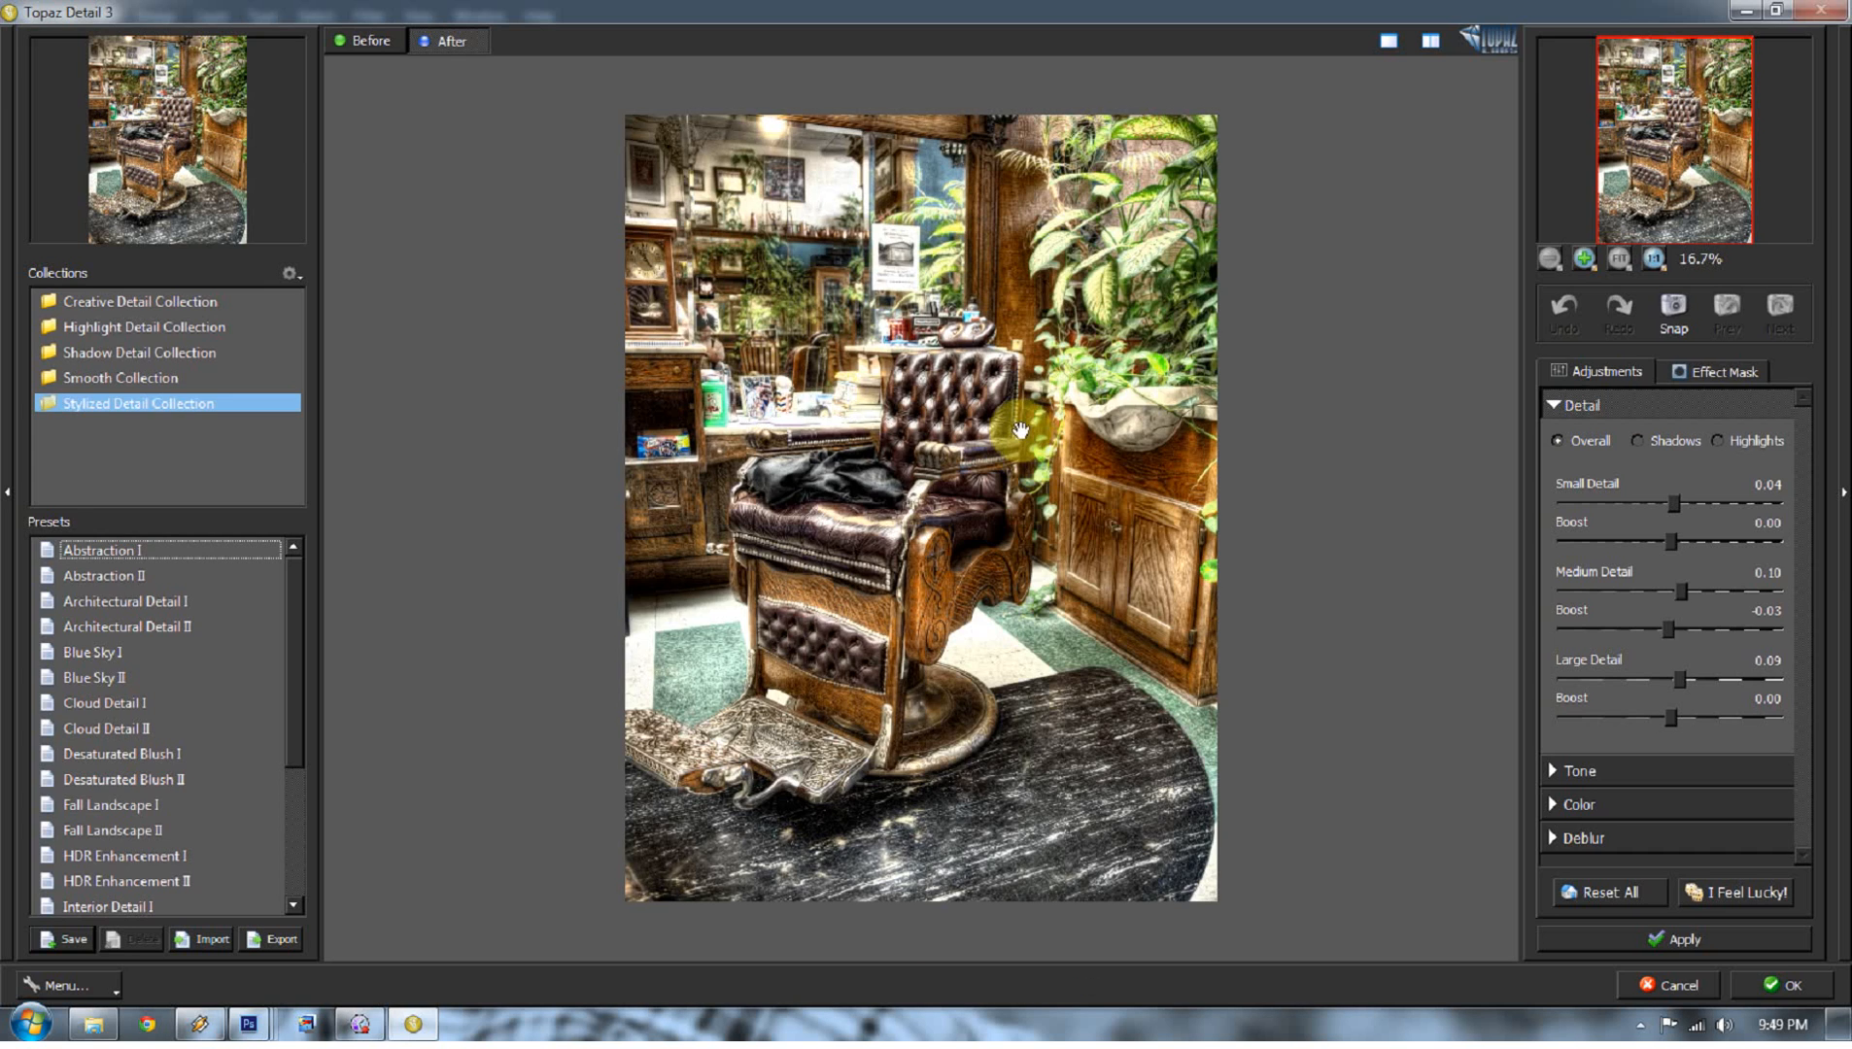
pyautogui.click(1625, 896)
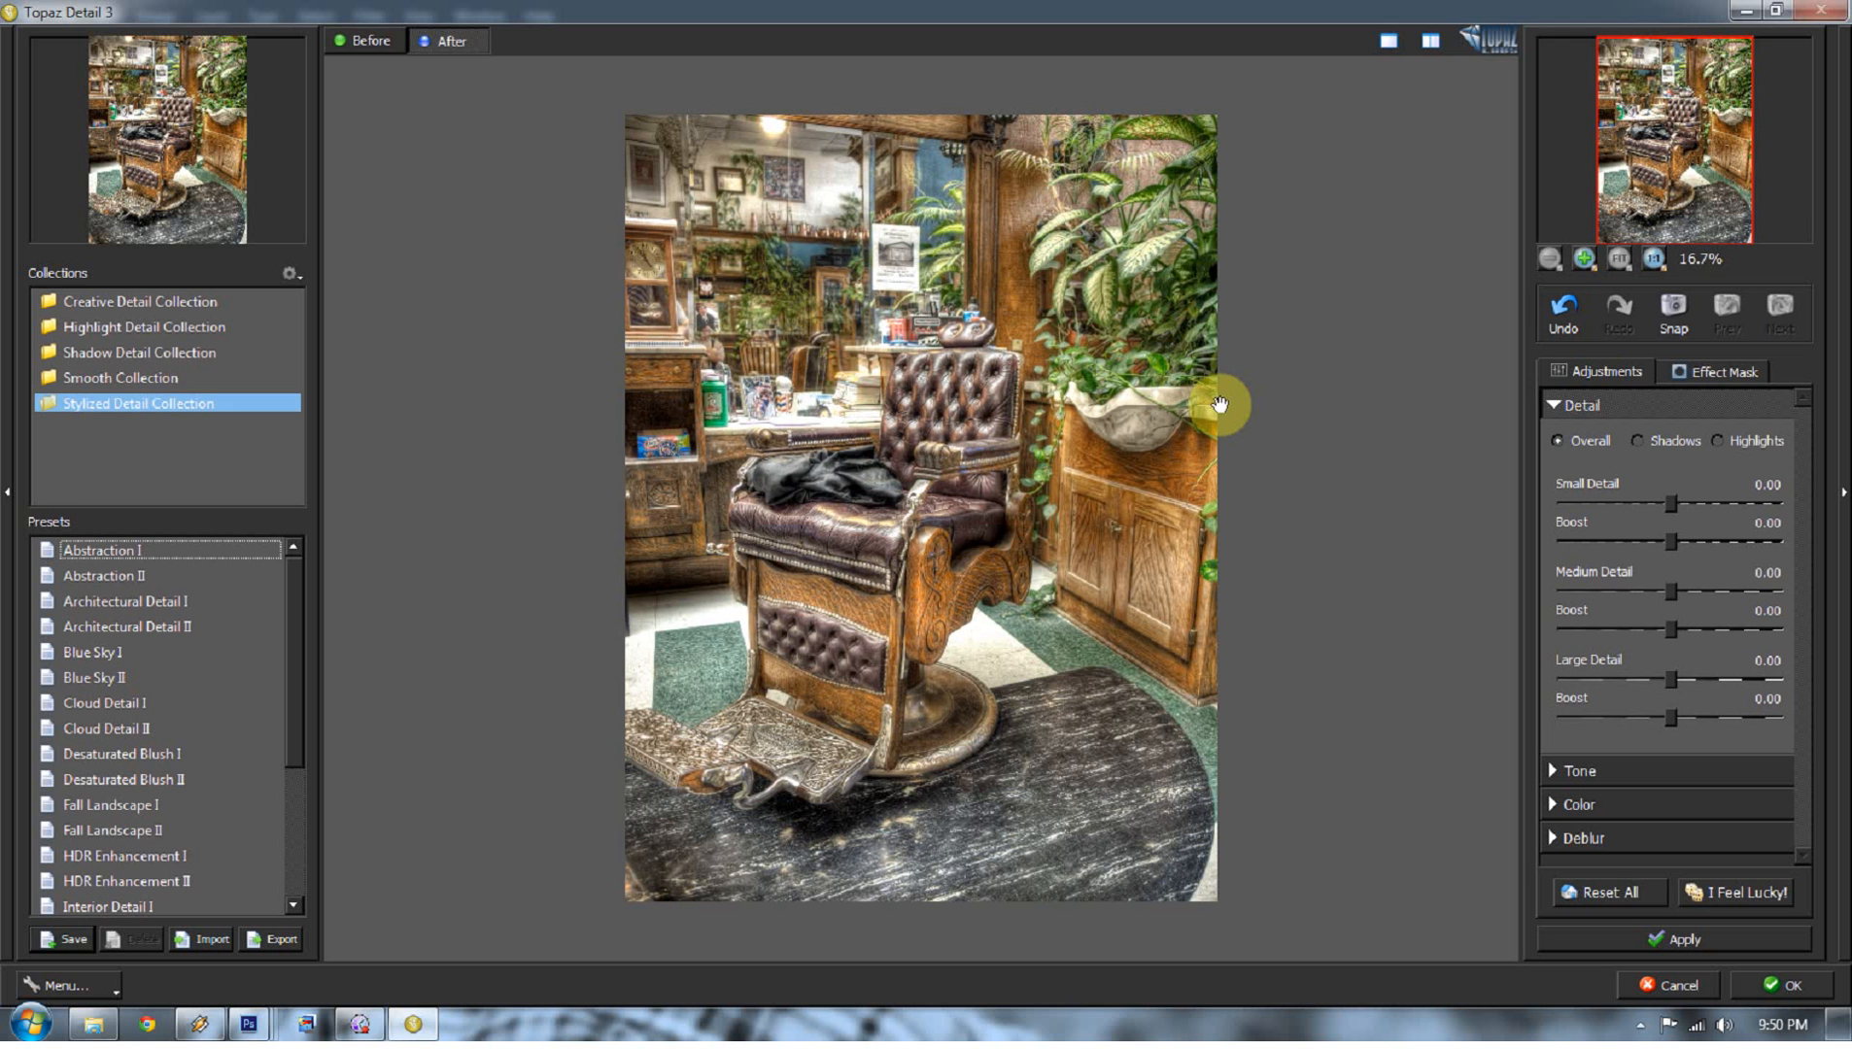
# Step: Set Exposure to -0.32, Contrast to 0.16, Highlights to 0.52 and Shadows to -0.39, and compare with the original image
pyautogui.click(1649, 404)
pyautogui.click(1642, 446)
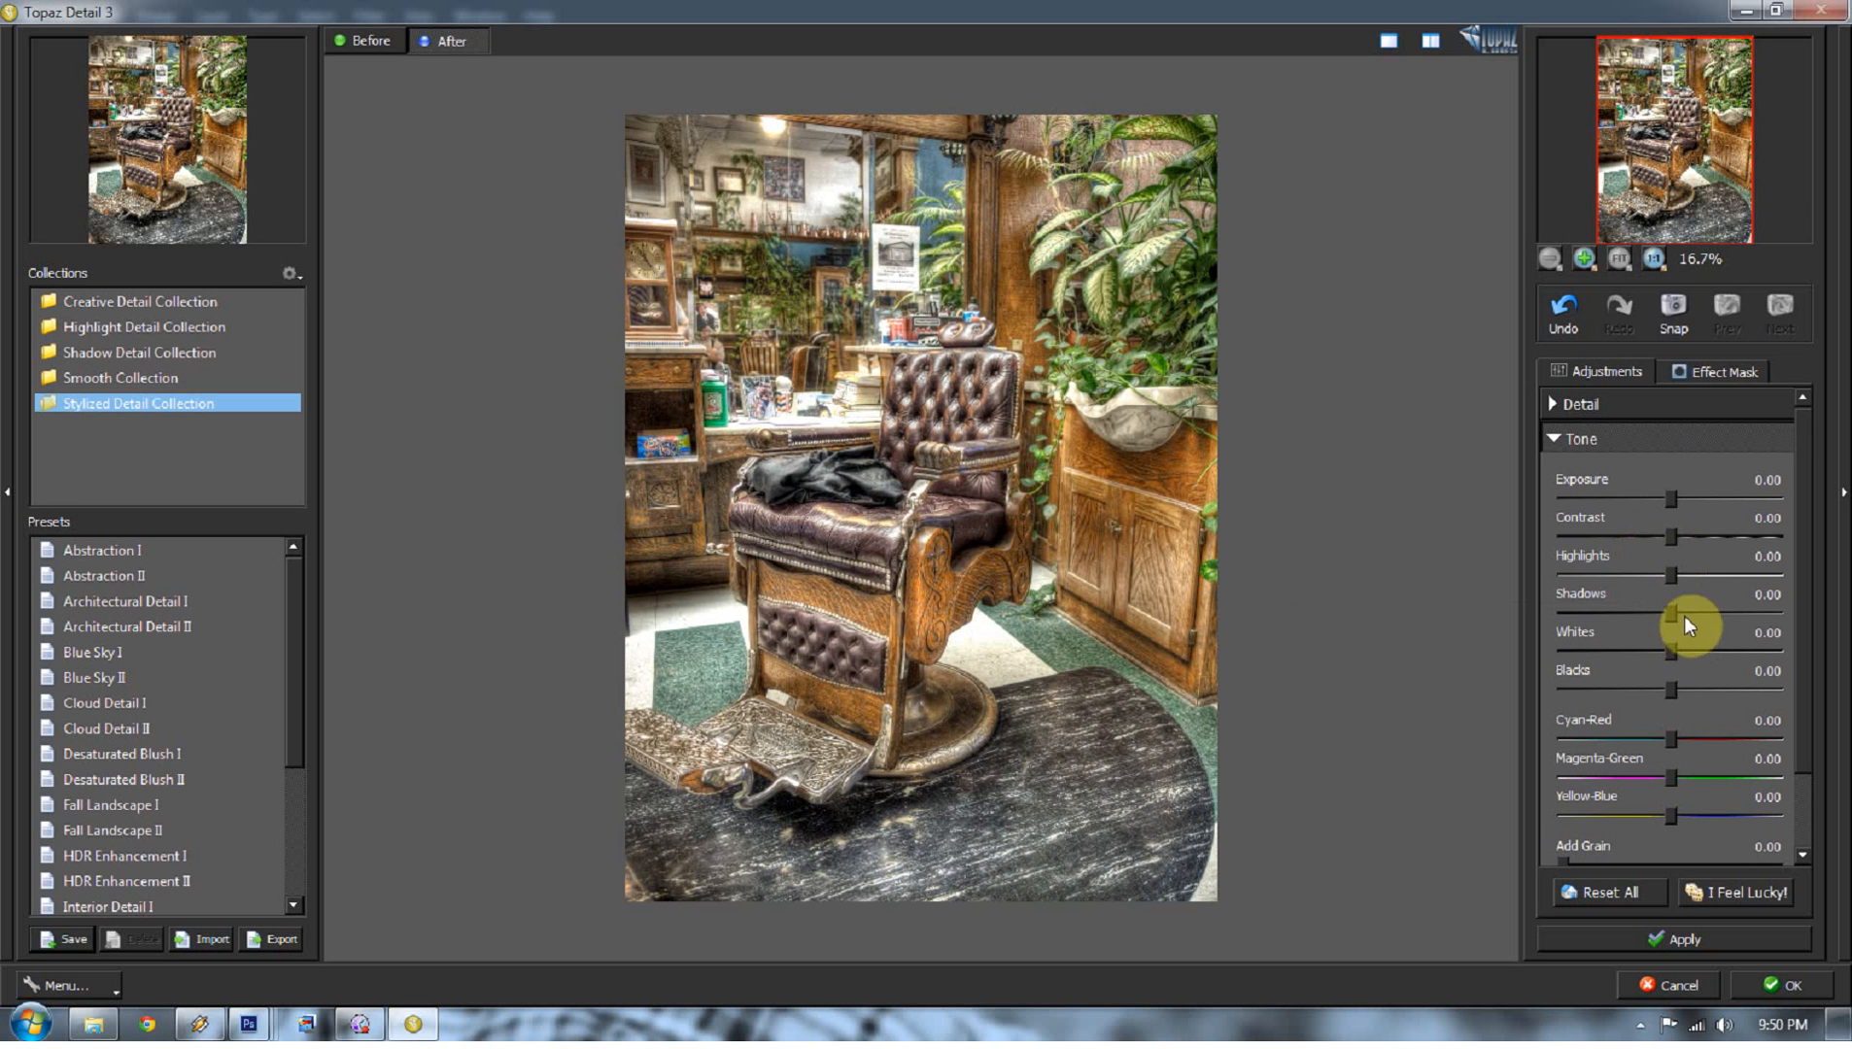
pyautogui.moveTo(1679, 502); pyautogui.dragTo(1848, 508)
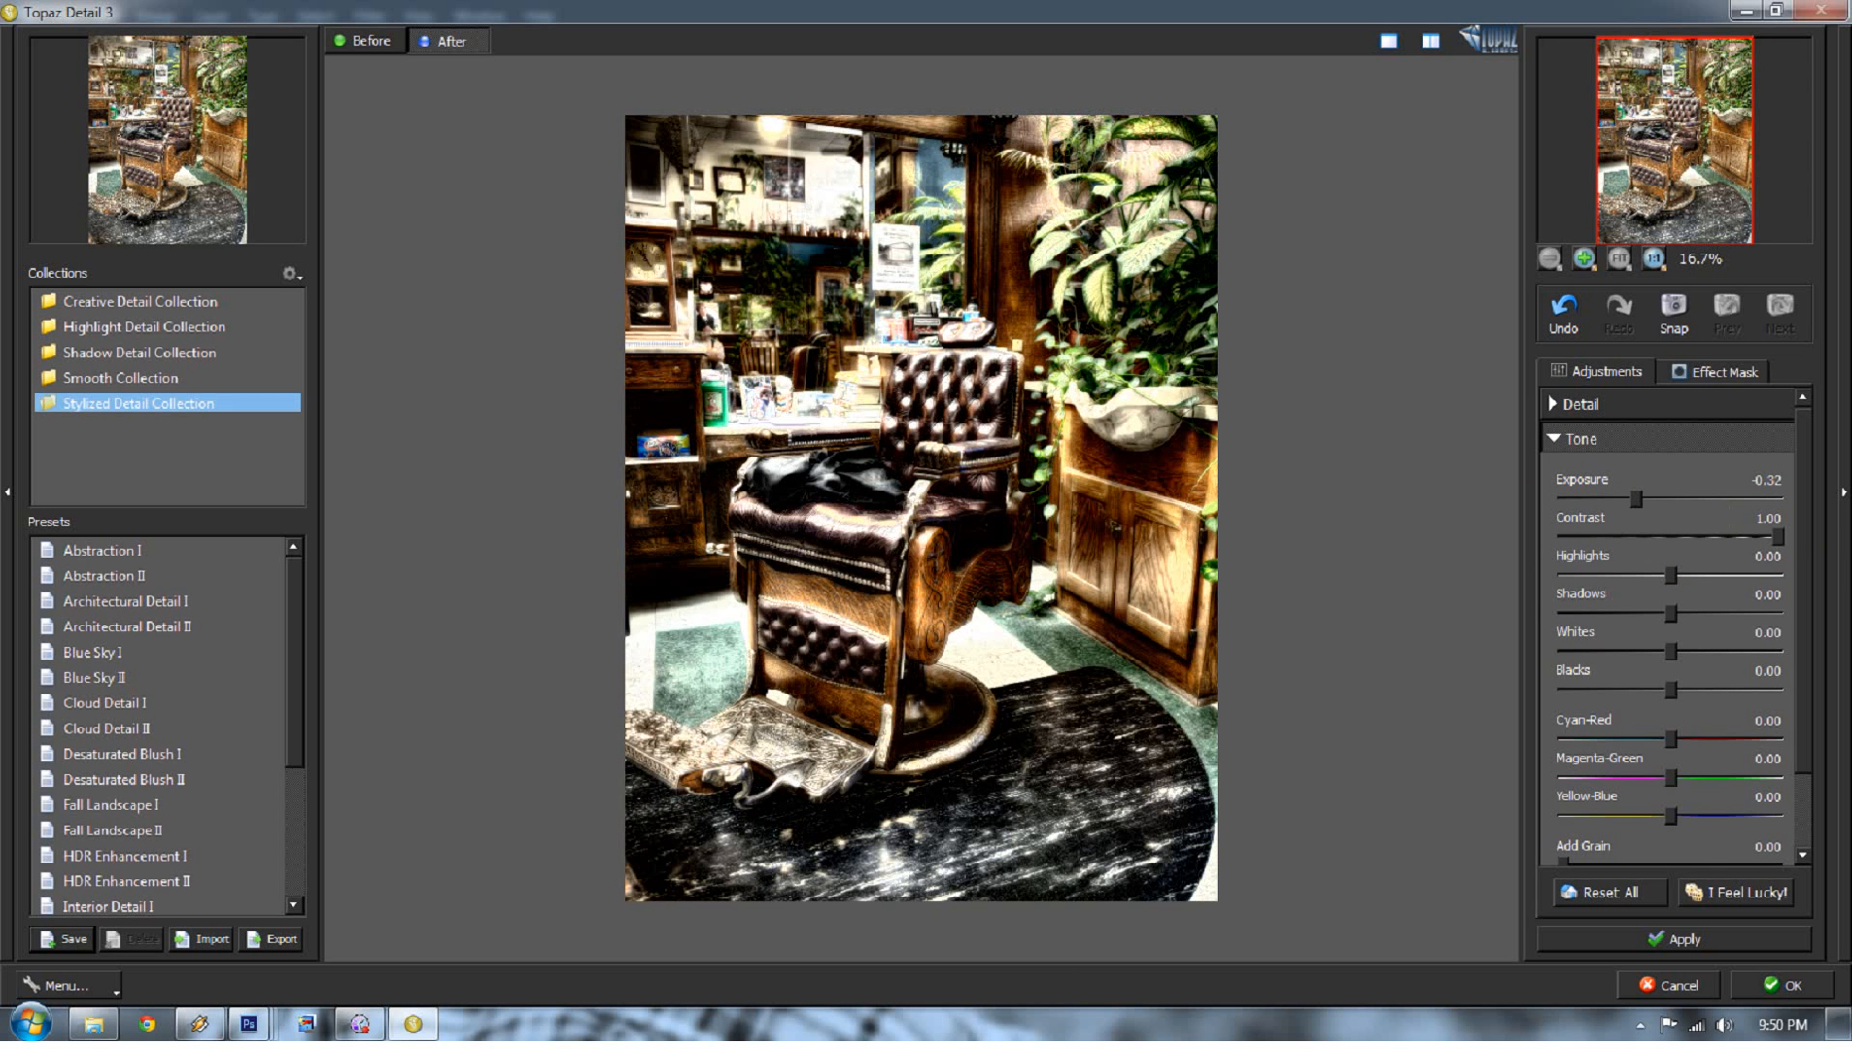
pyautogui.moveTo(1797, 531); pyautogui.dragTo(1725, 555)
pyautogui.moveTo(1670, 612); pyautogui.dragTo(1640, 617)
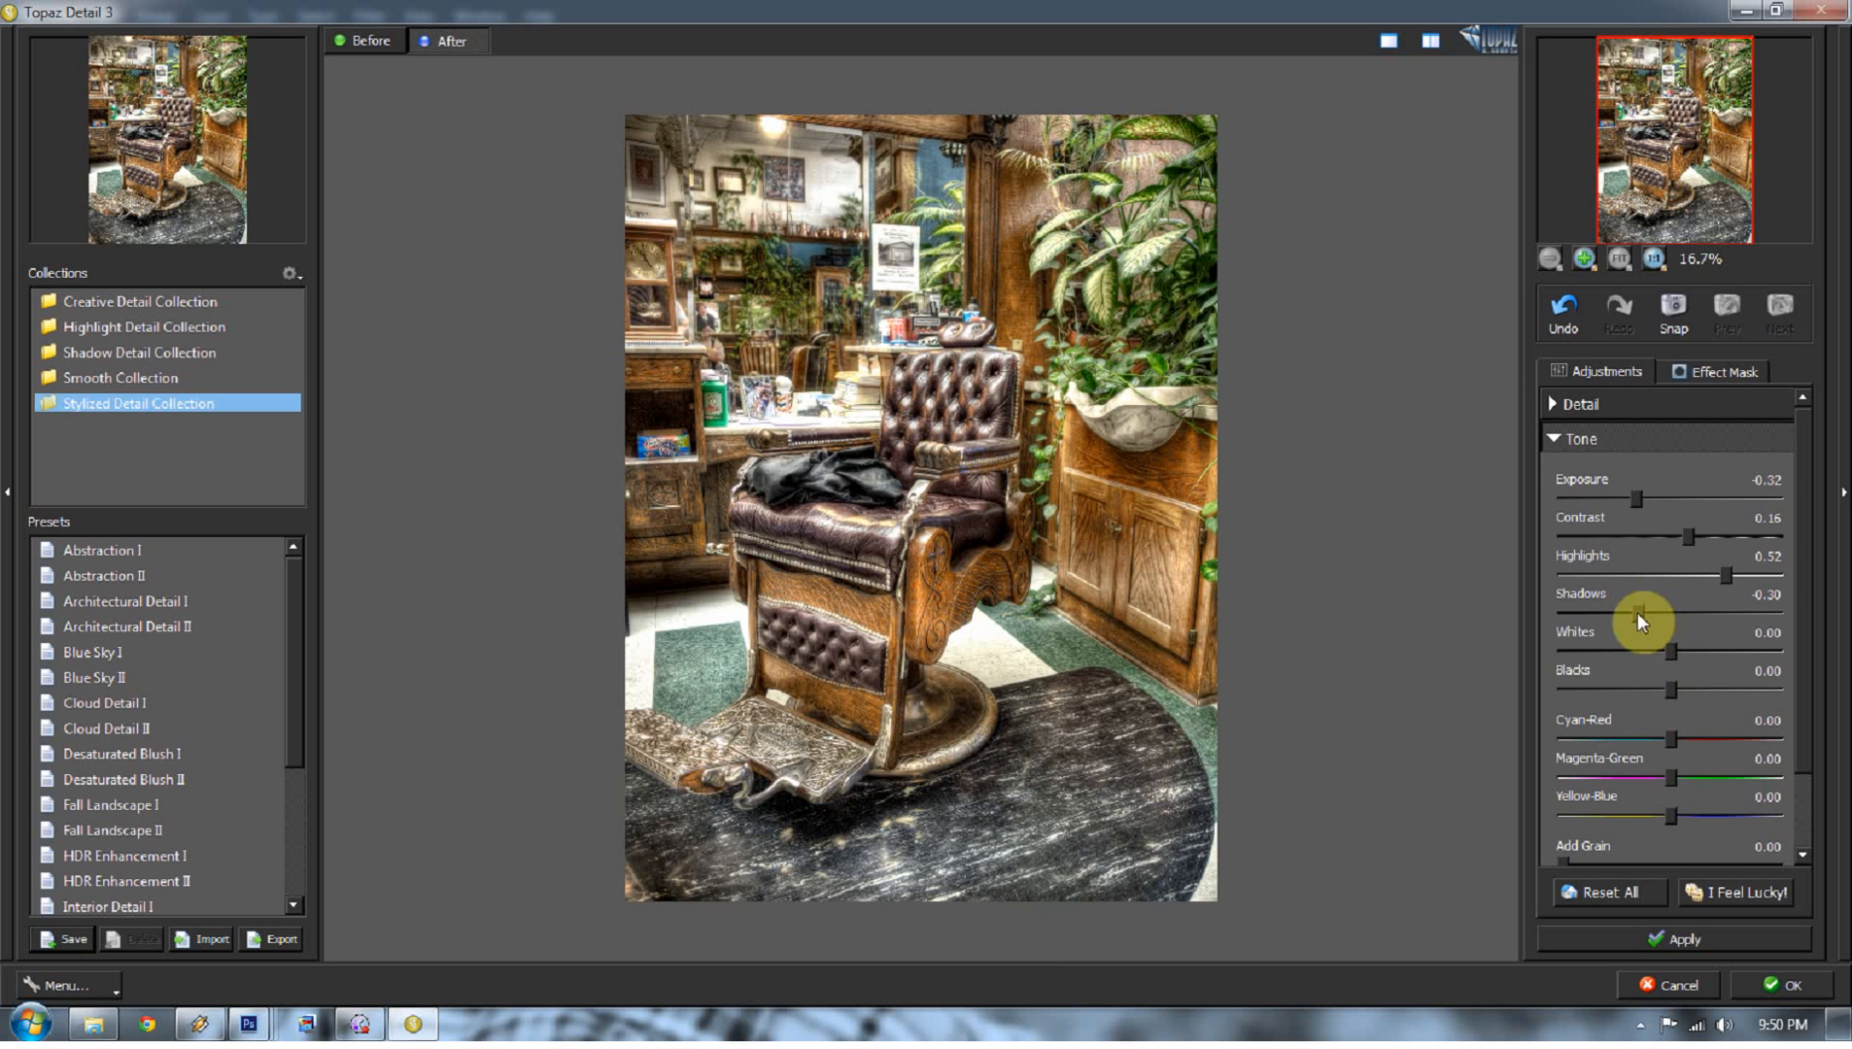
pyautogui.click(1077, 757)
pyautogui.click(1076, 757)
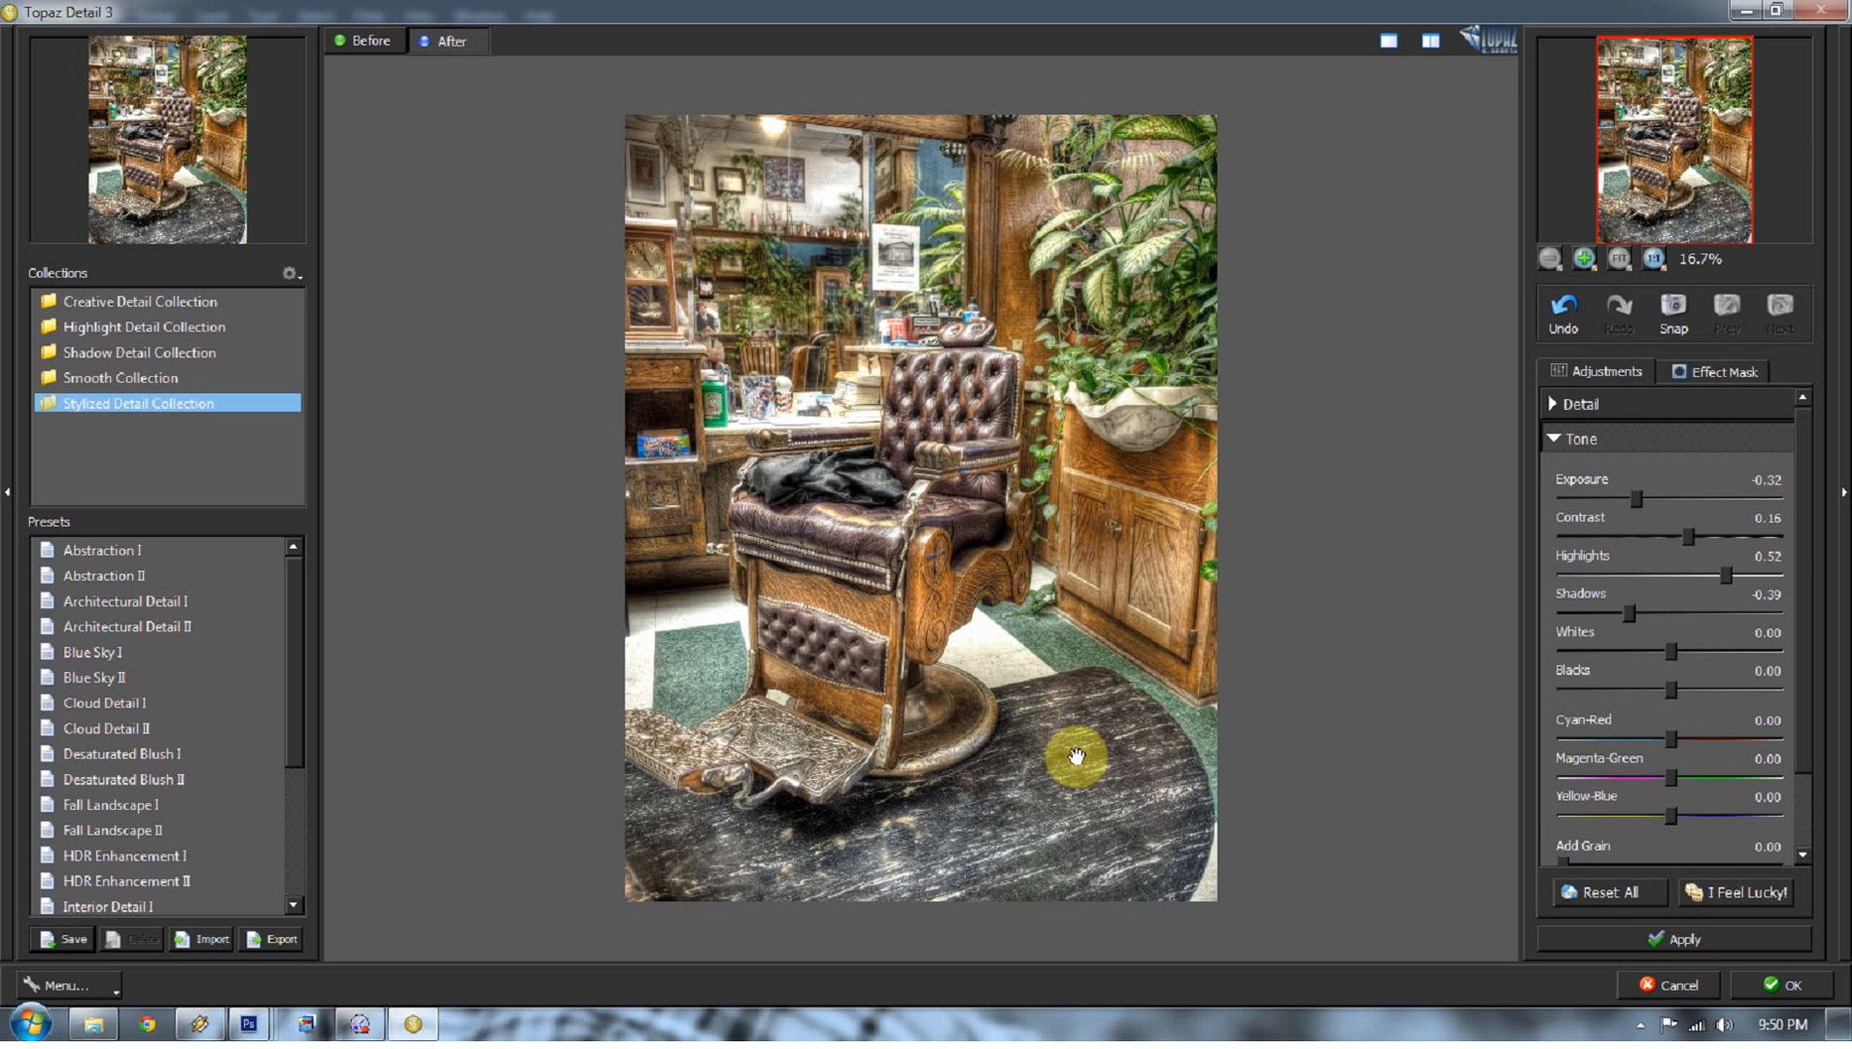
pyautogui.click(1076, 757)
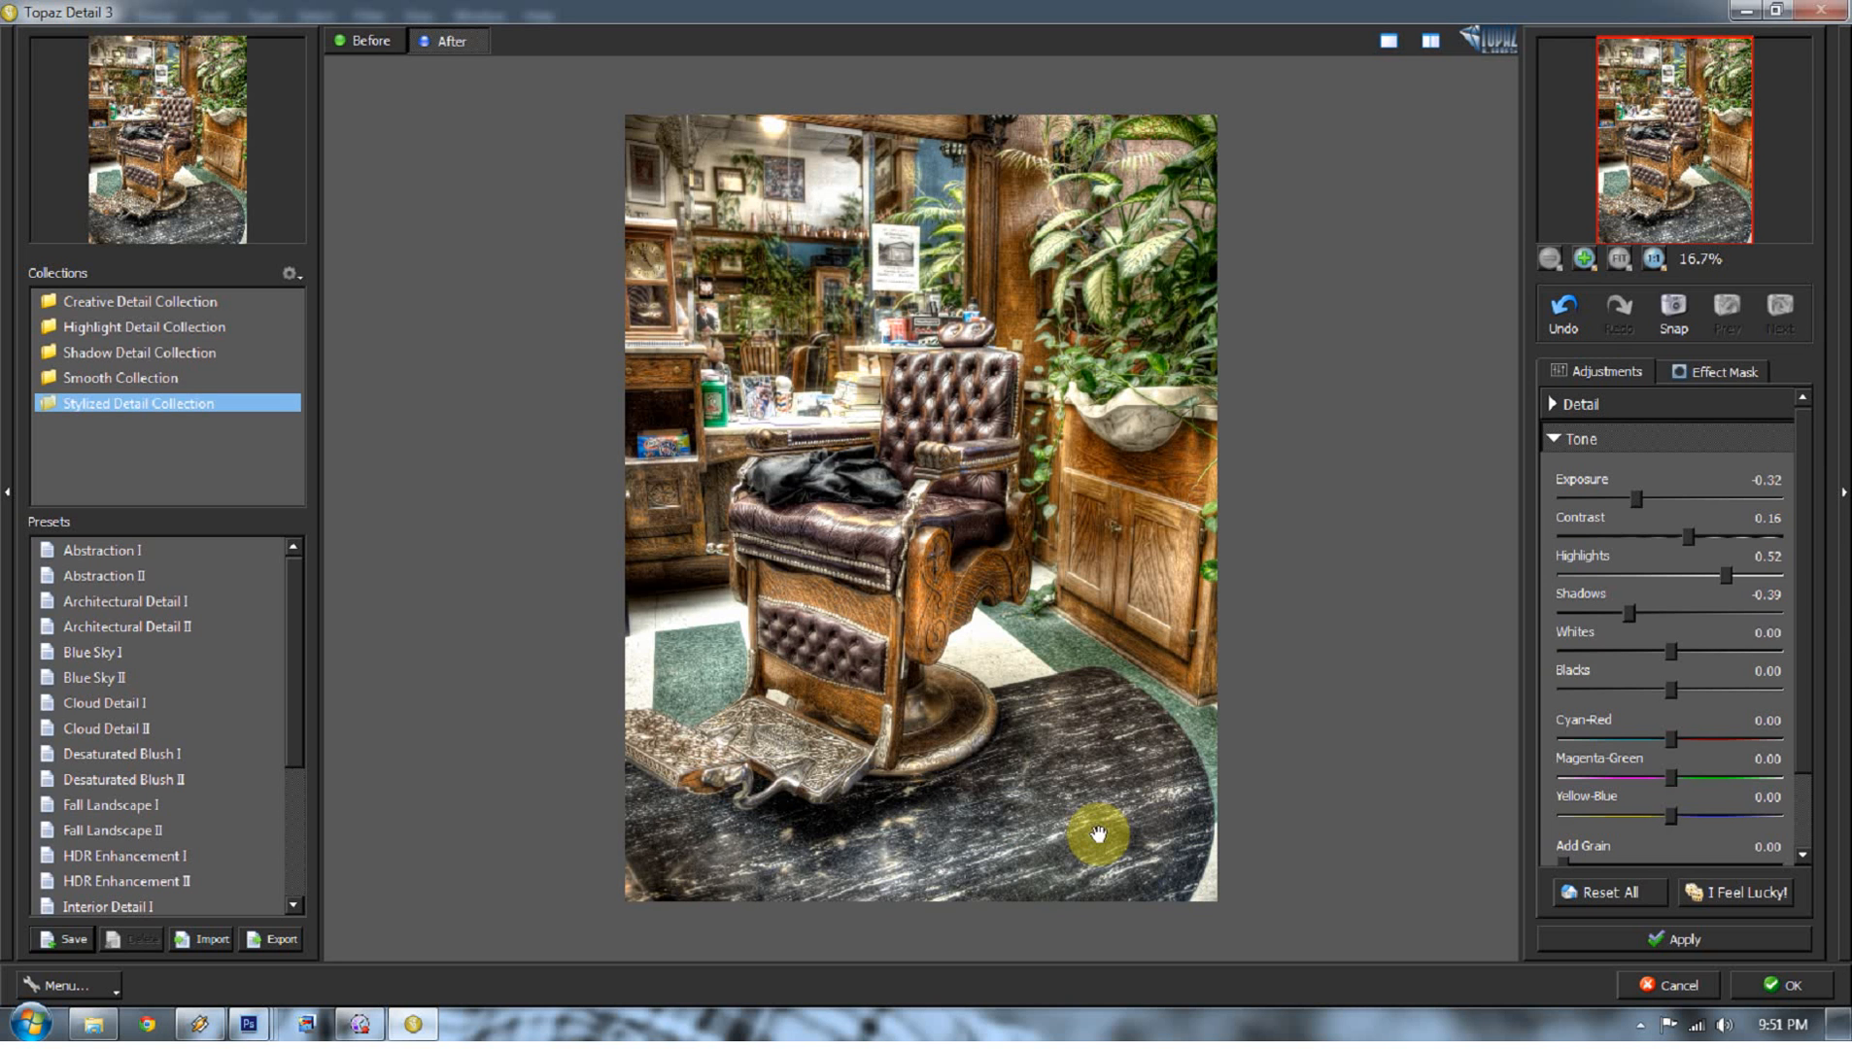
# Step: Set Whites to 0.15, Blacks to -0.20, Cyan-Red to -0.13, Magenta-Green to -0.02 and Yellow-Blue to 0.05
pyautogui.moveTo(1669, 645); pyautogui.dragTo(1646, 685)
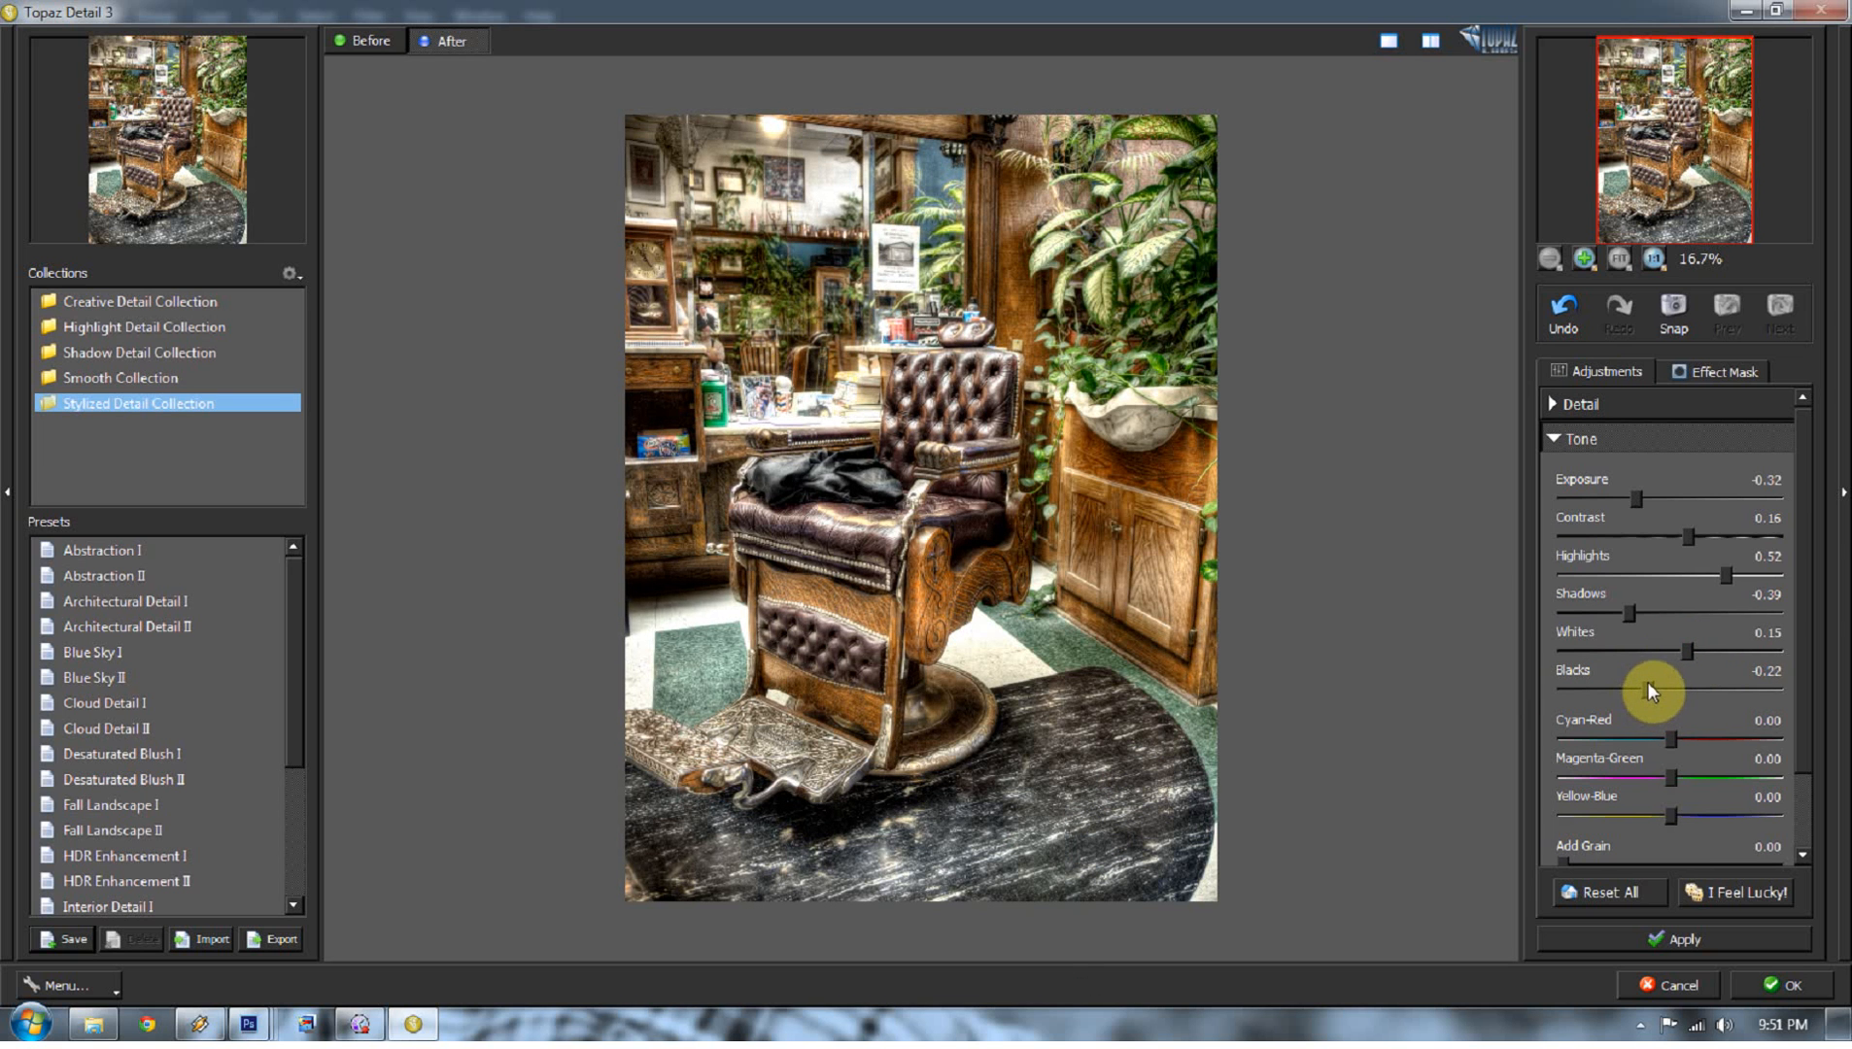
pyautogui.moveTo(1672, 738); pyautogui.dragTo(1677, 801)
pyautogui.scroll(-1, 1678, 729)
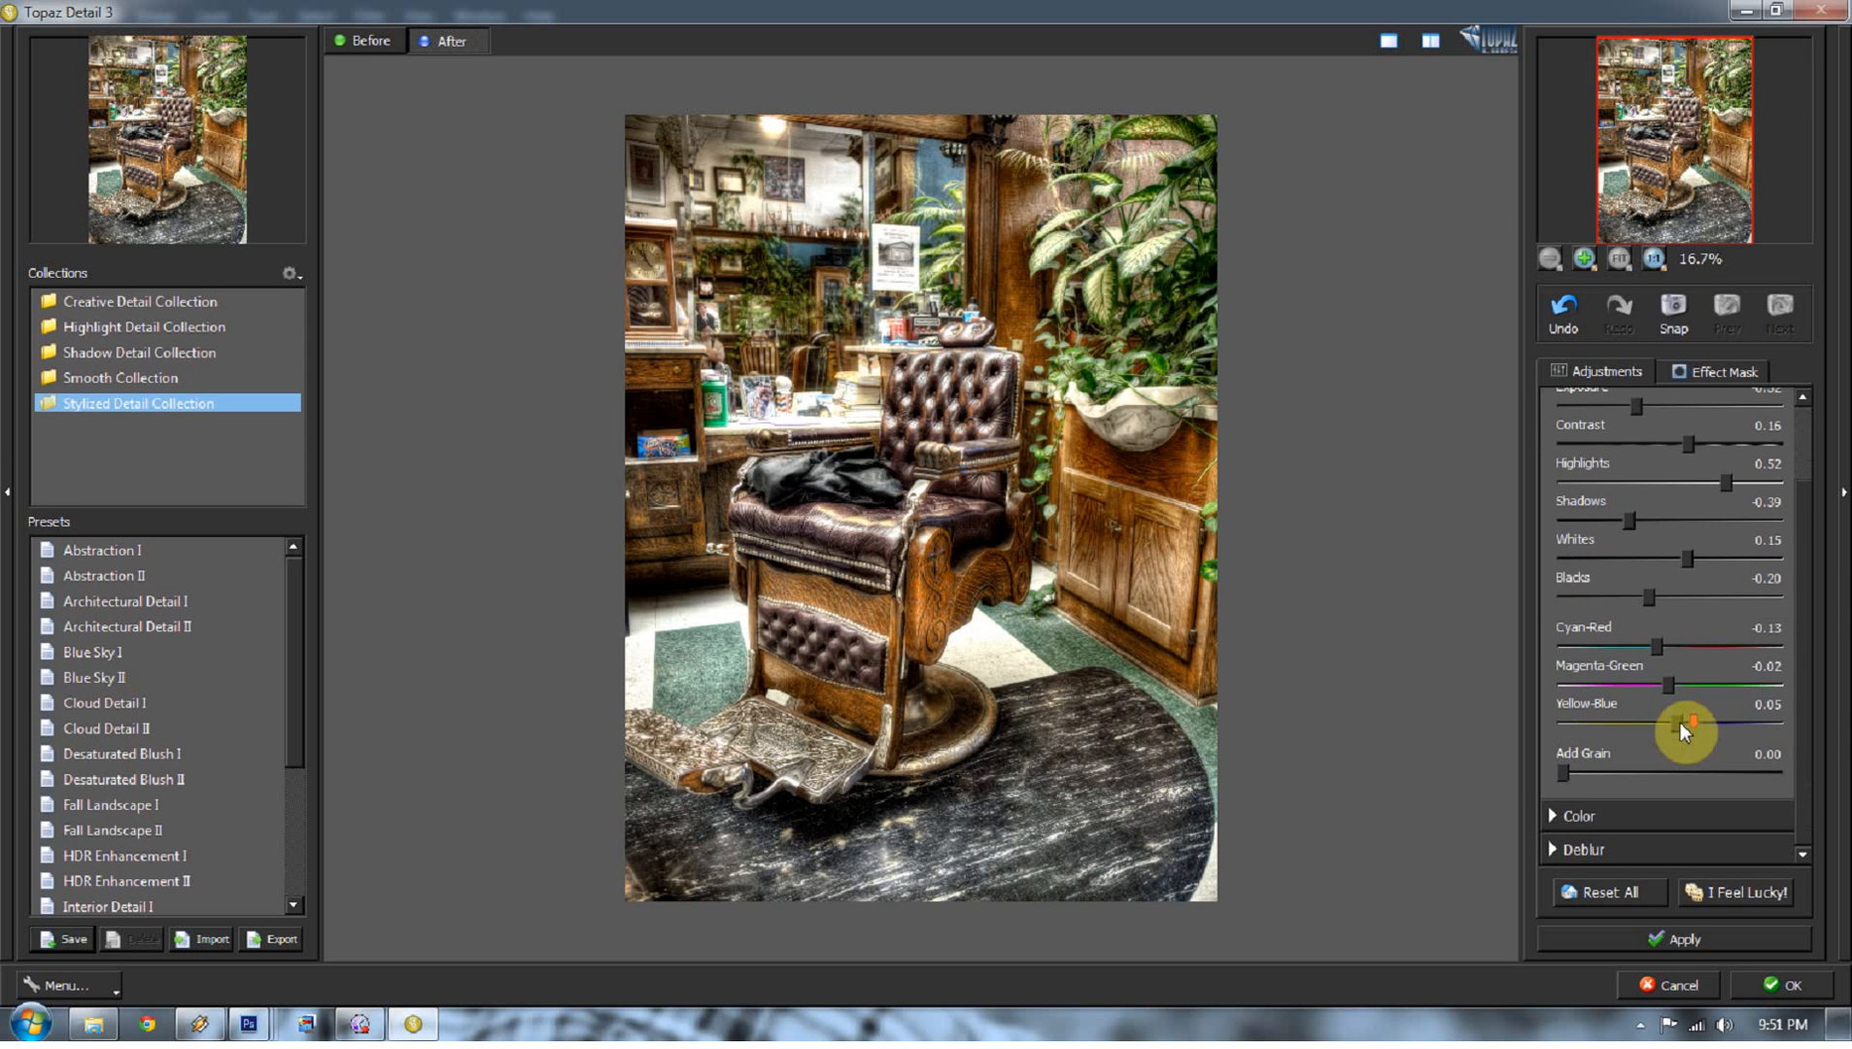
pyautogui.scroll(1, 1649, 613)
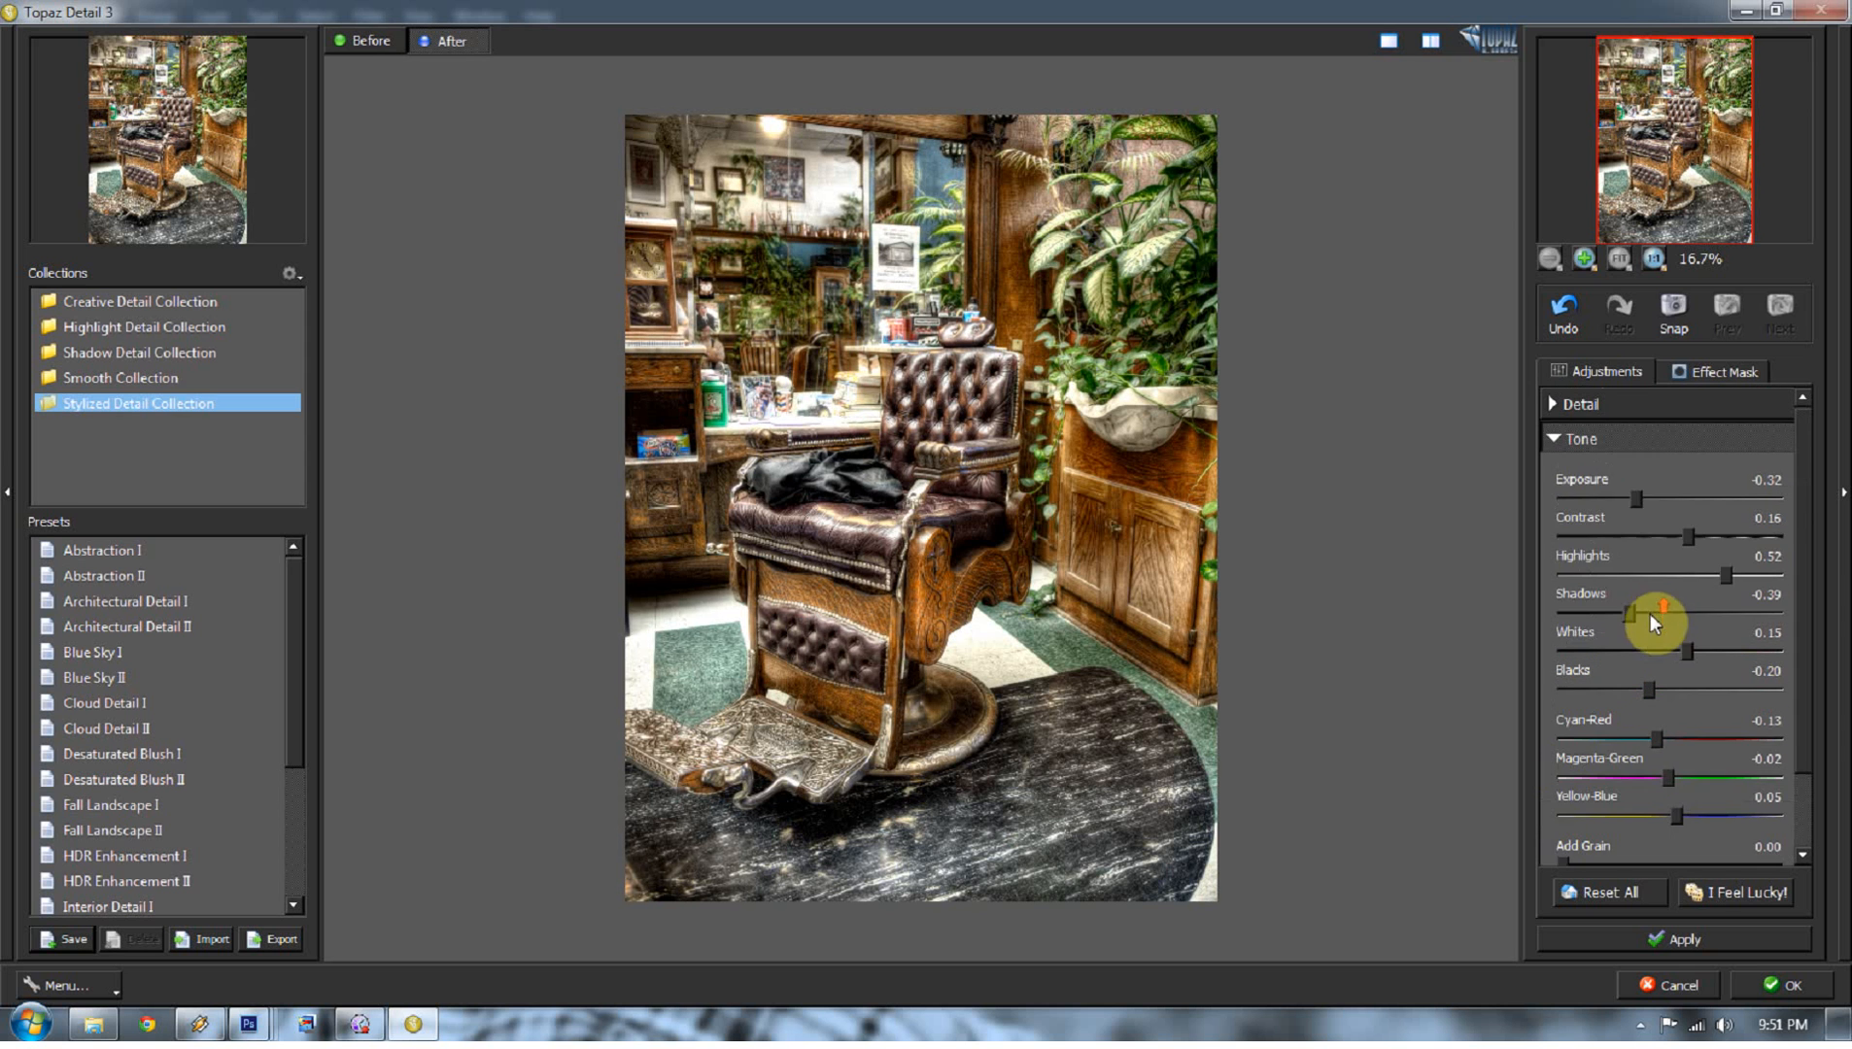
# Step: Adjust the barber chair photo's color Temperature to 0.02
pyautogui.click(1608, 440)
pyautogui.click(1590, 467)
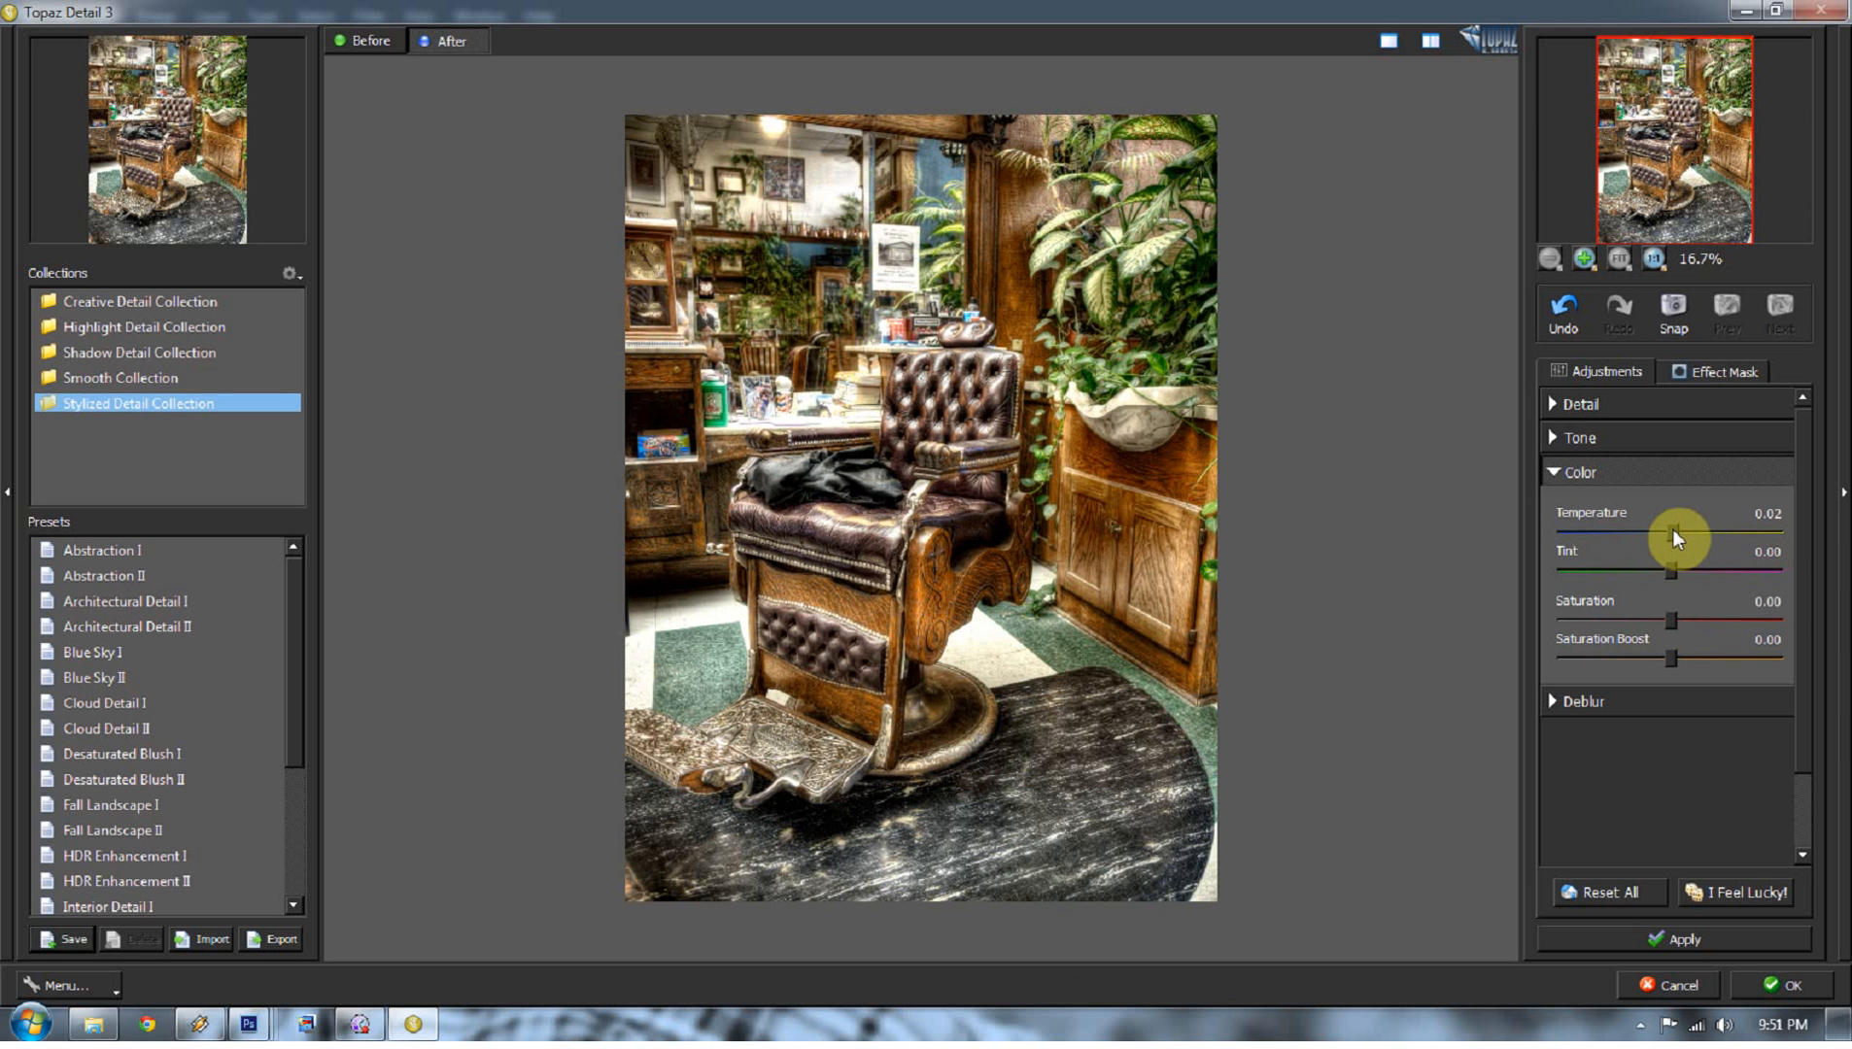
pyautogui.click(1567, 468)
# Step: For the highlights only, set Small Detail to 0.17, Medium Detail to 0.28 and Large Detail to 0.11, checking the chair at 50%
pyautogui.click(1580, 408)
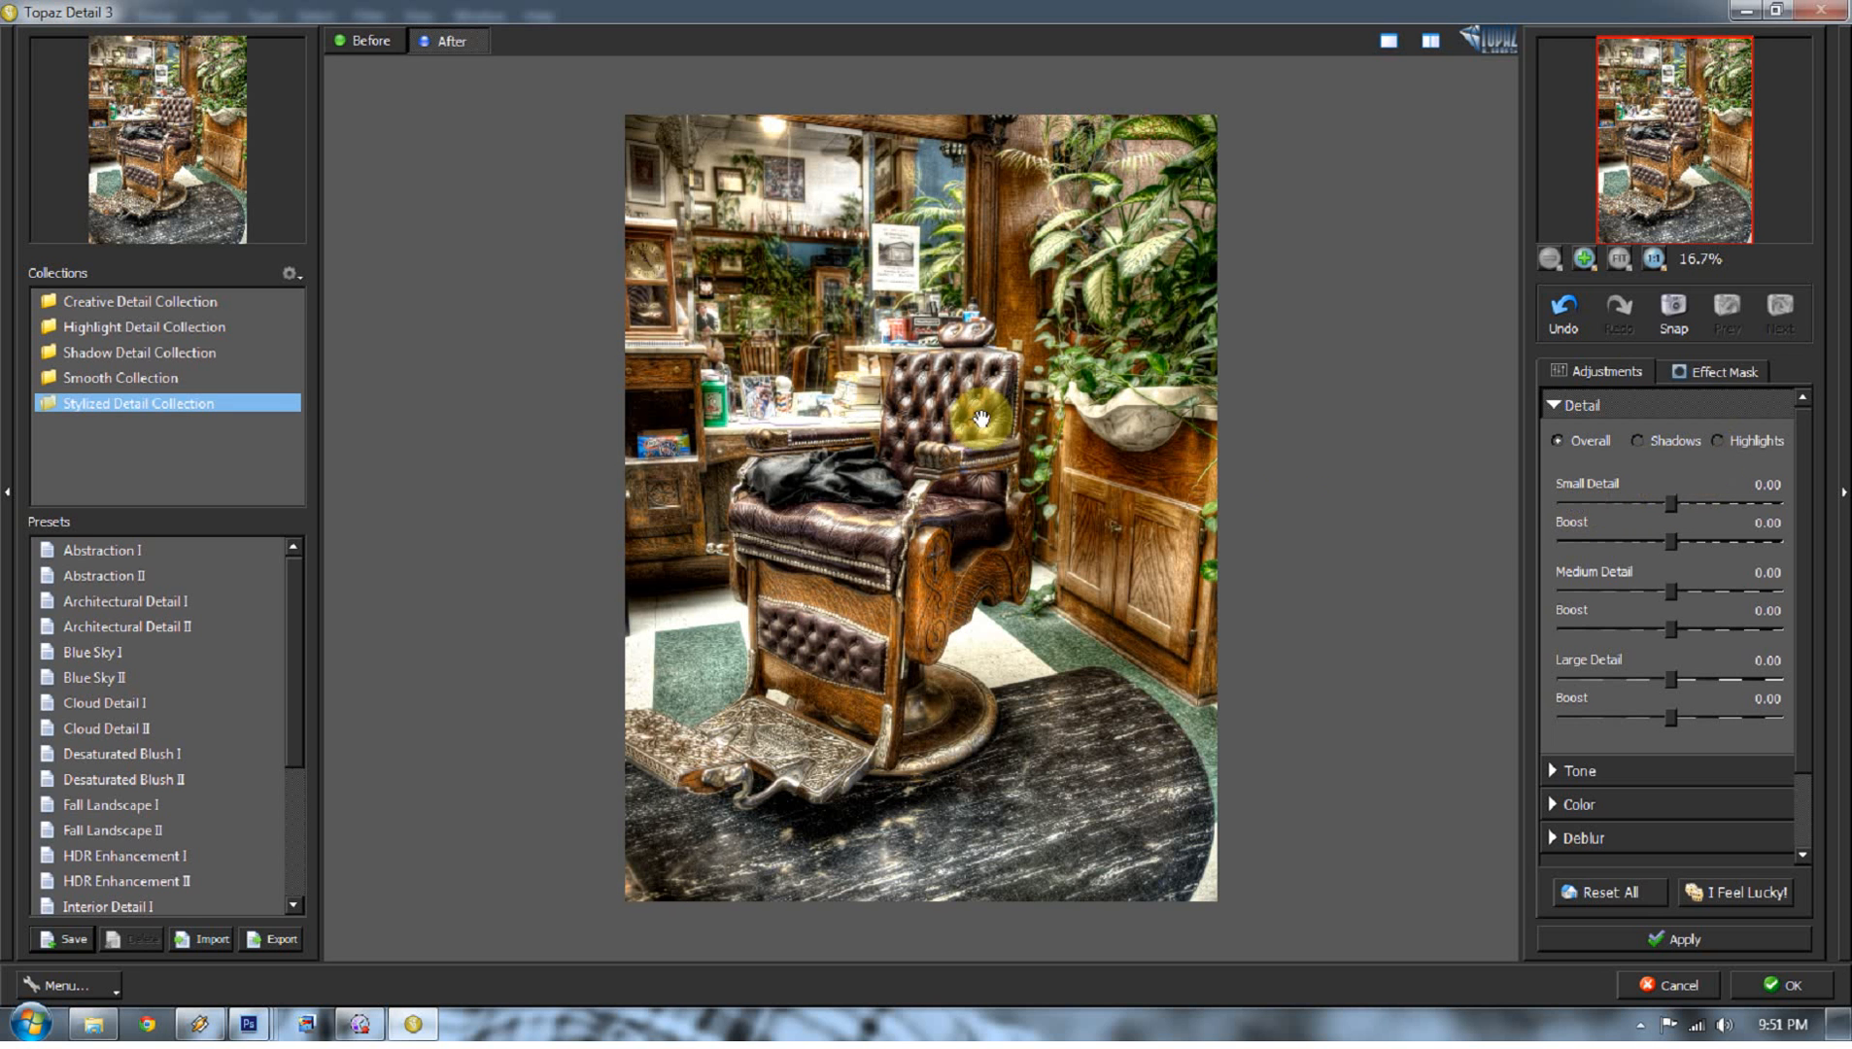
pyautogui.click(1584, 259)
pyautogui.click(1585, 259)
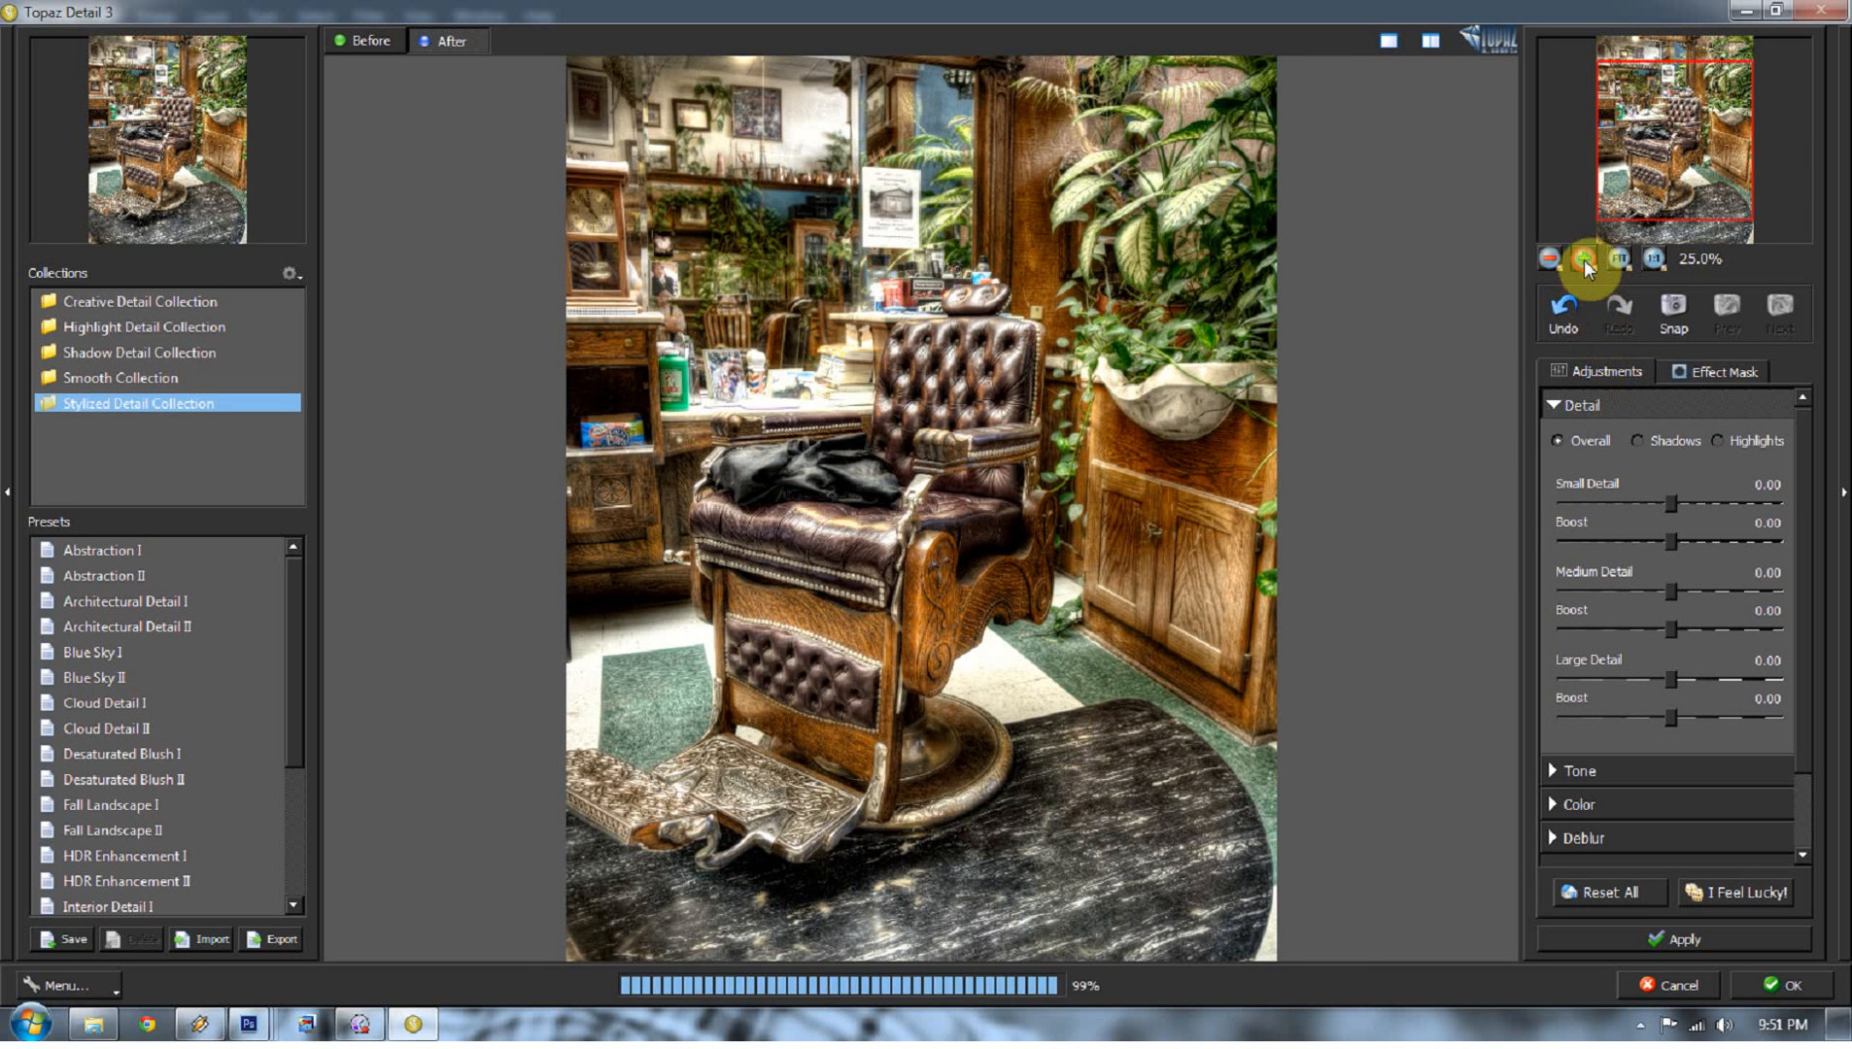
pyautogui.click(1585, 259)
pyautogui.click(1585, 259)
pyautogui.click(1585, 259)
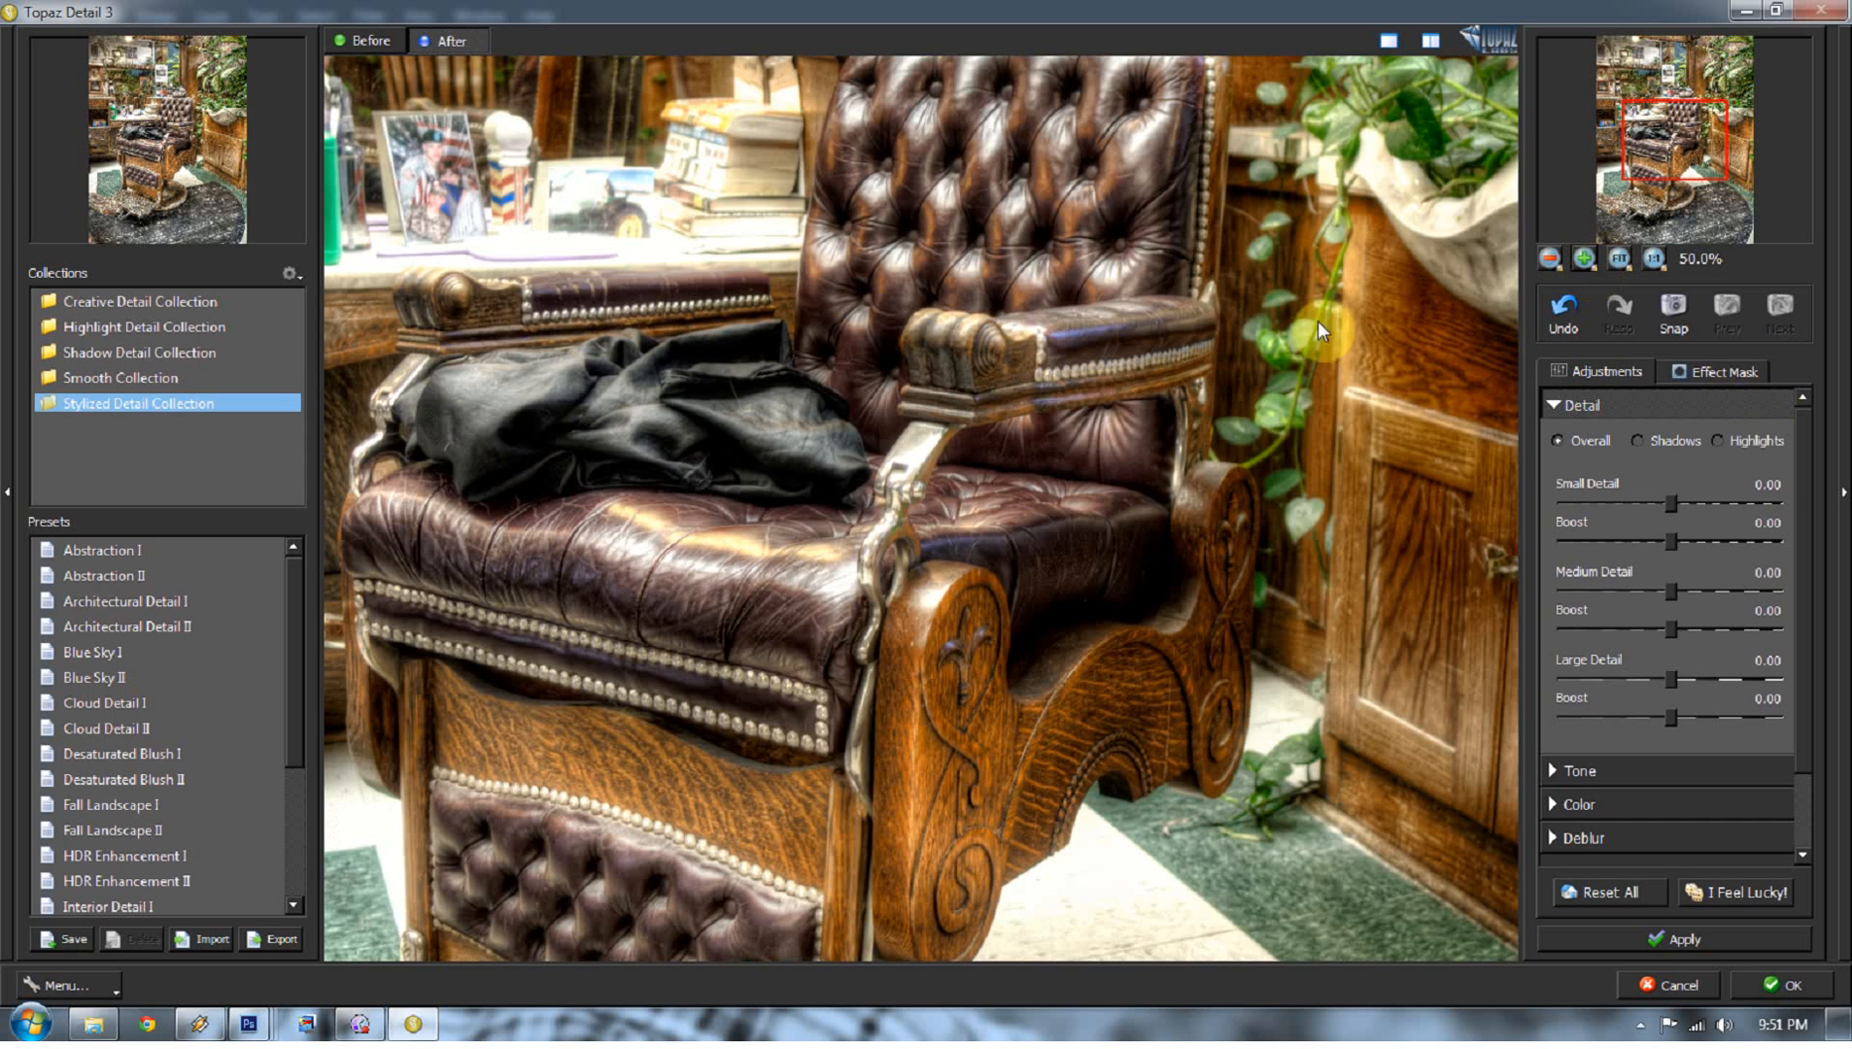
pyautogui.moveTo(1092, 529); pyautogui.dragTo(1179, 510)
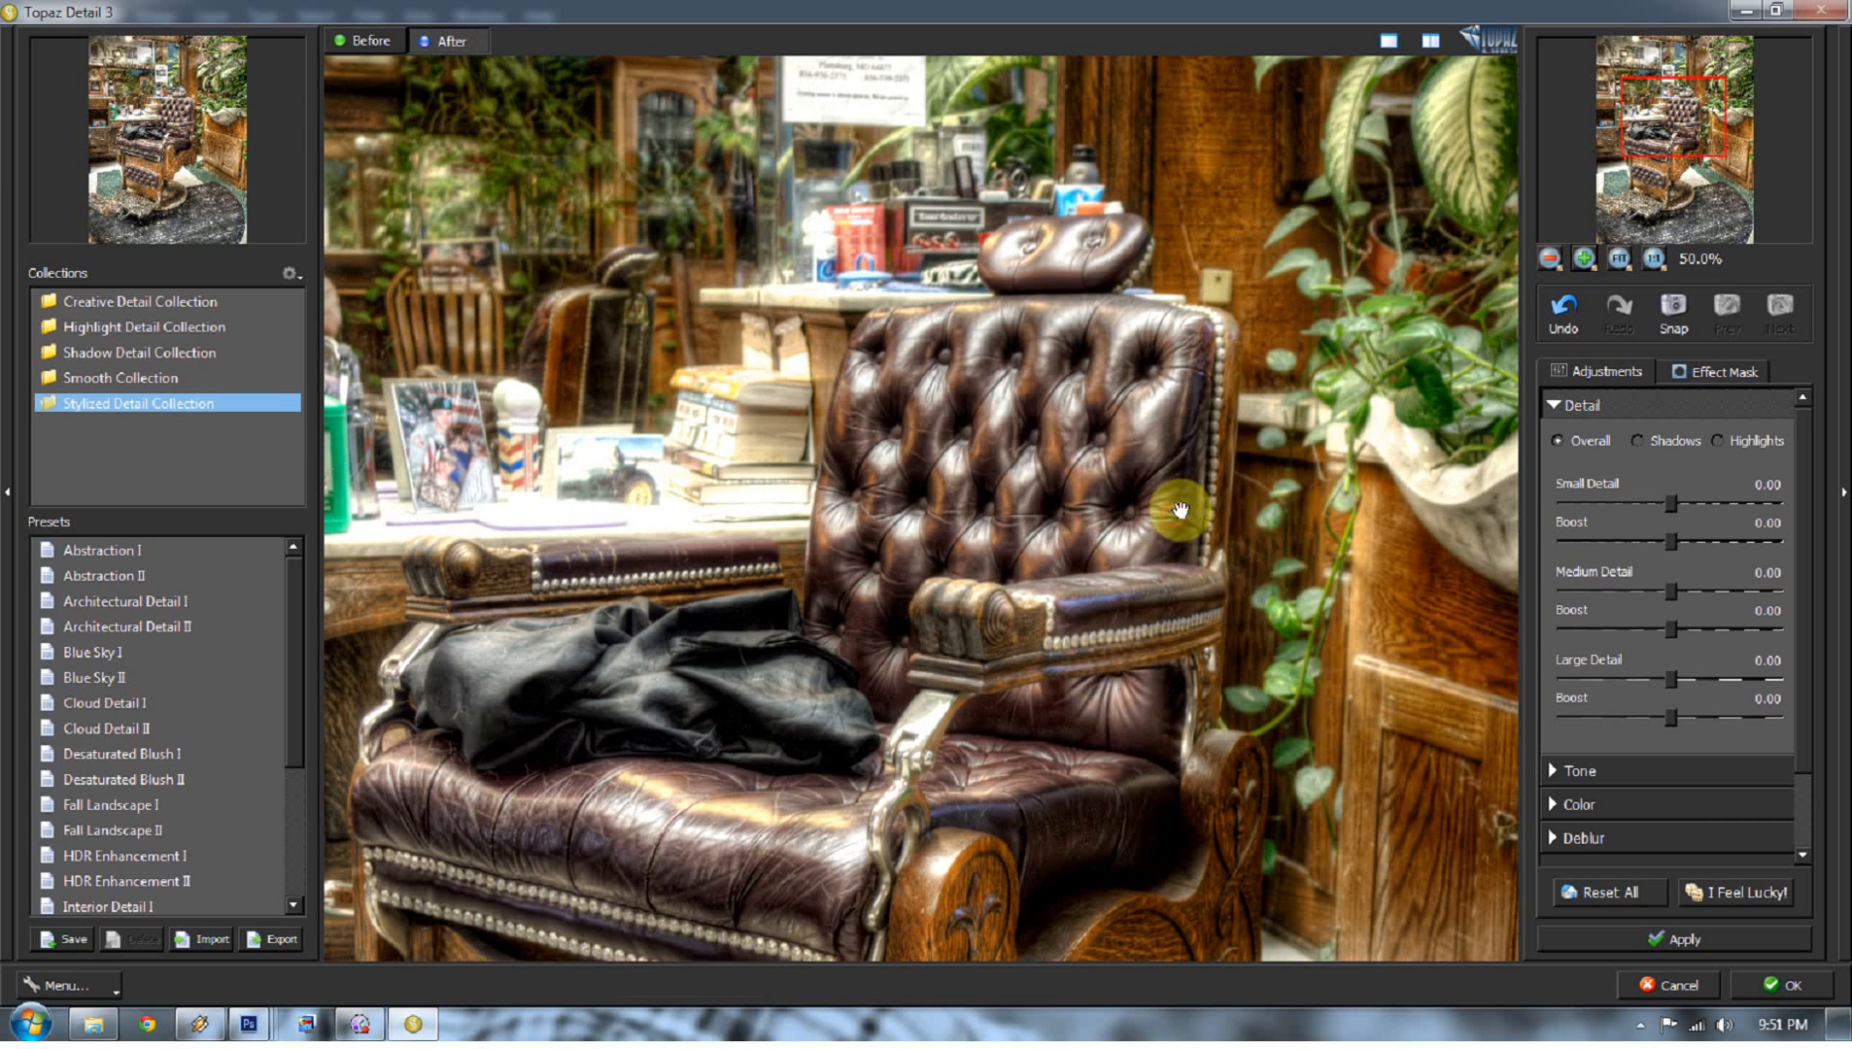
pyautogui.click(1732, 449)
pyautogui.moveTo(1688, 503); pyautogui.dragTo(1690, 503)
pyautogui.moveTo(1652, 593); pyautogui.dragTo(1709, 583)
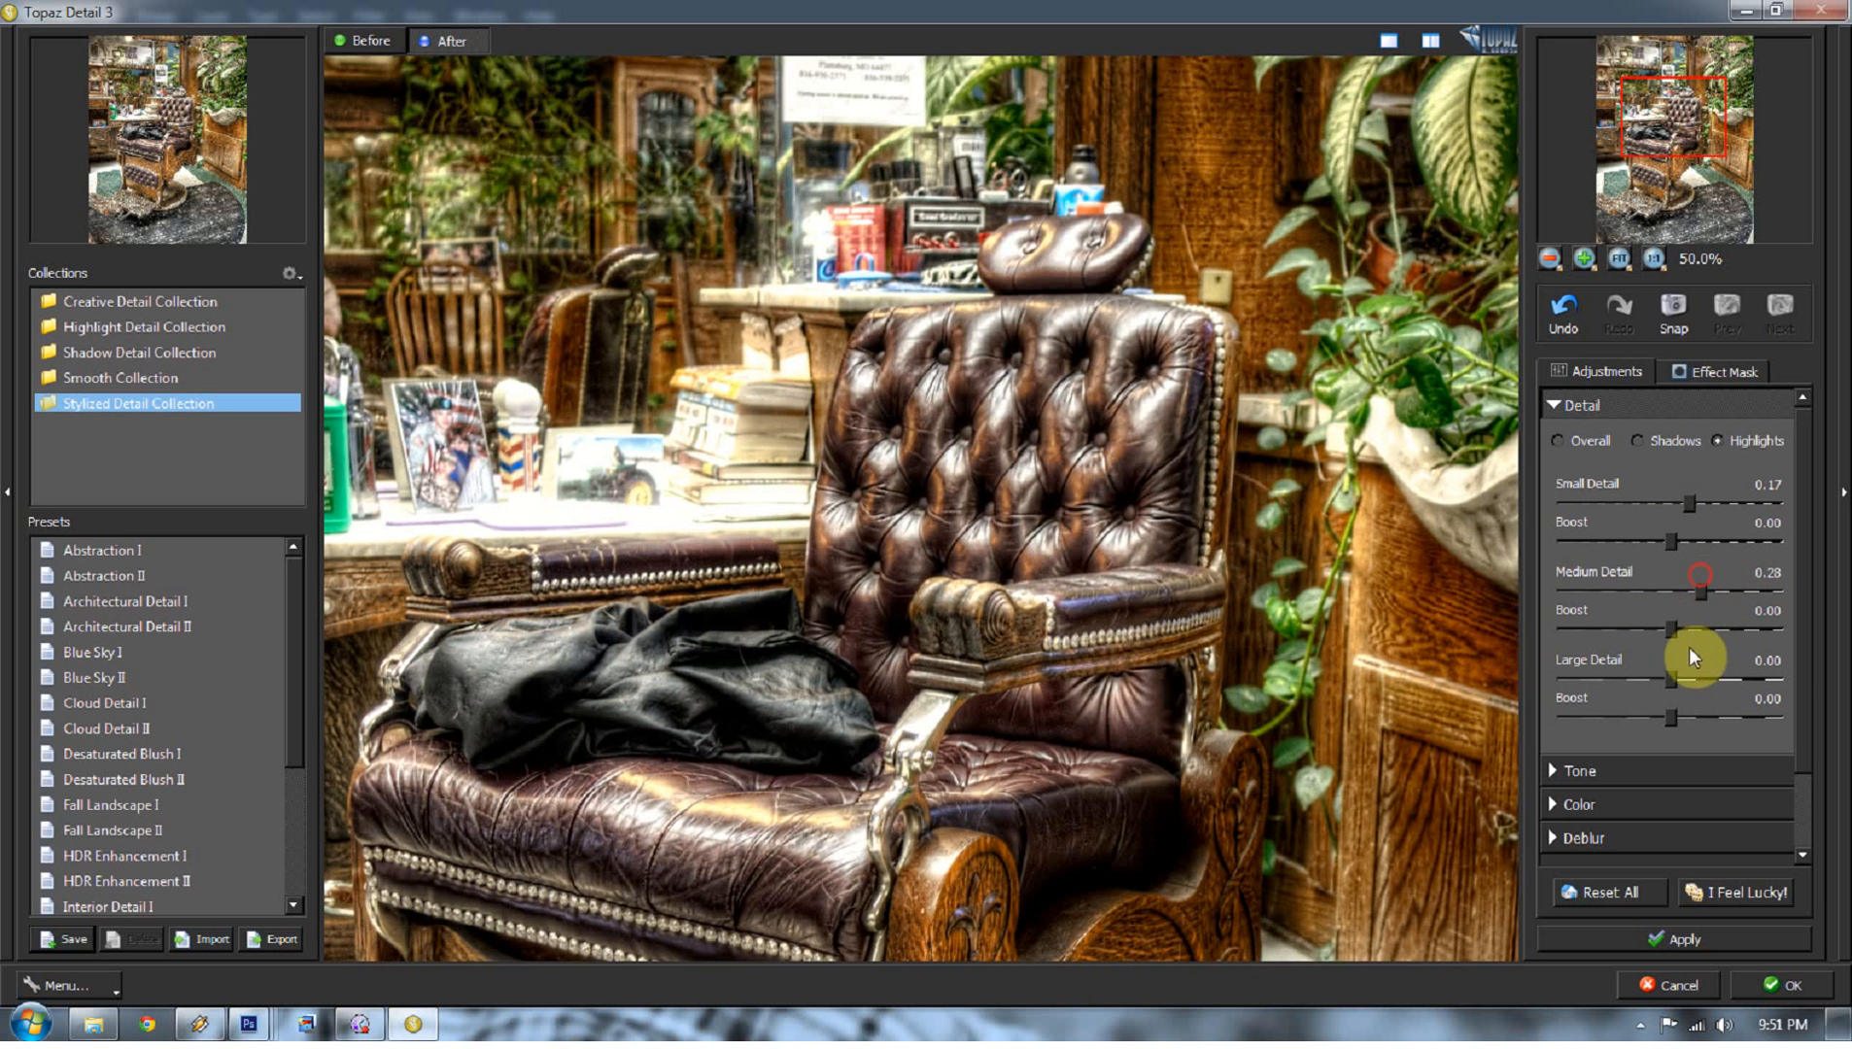
pyautogui.moveTo(1680, 681)
pyautogui.mouseDown()
pyautogui.moveTo(1666, 661)
pyautogui.moveTo(1683, 666)
pyautogui.mouseUp()
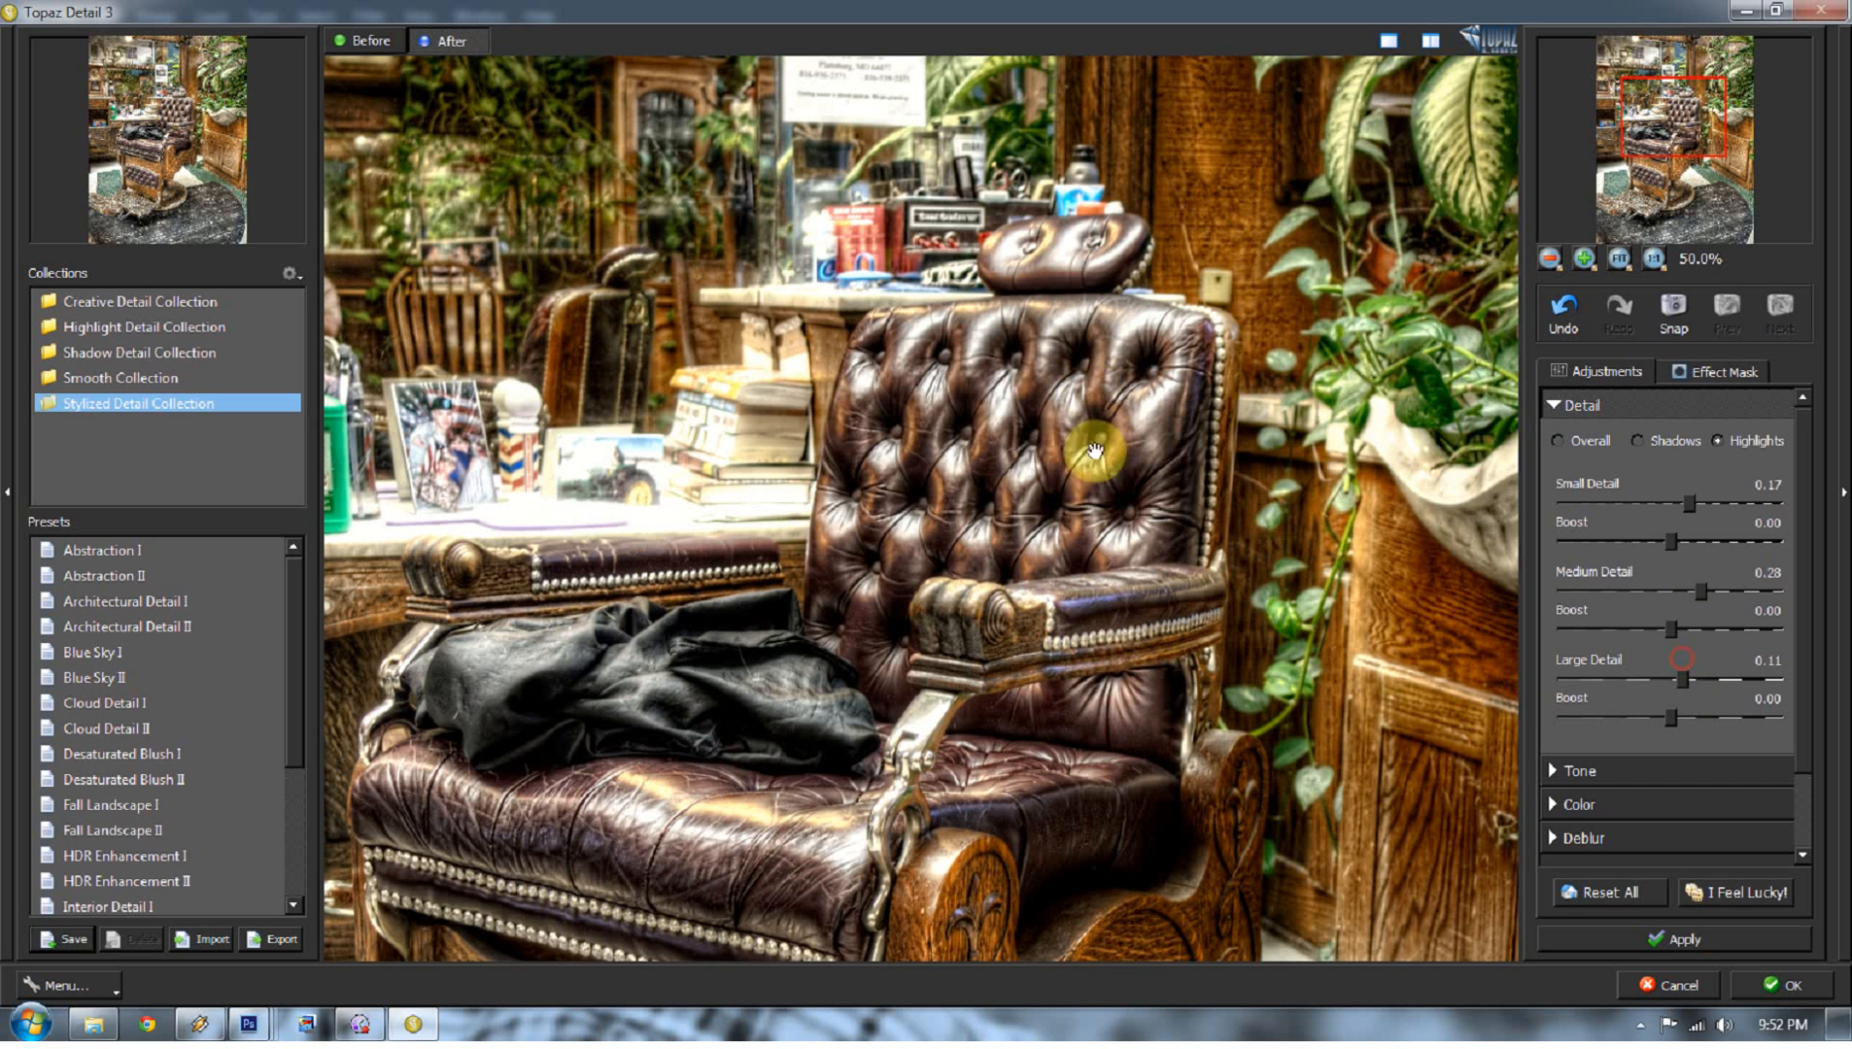
# Step: Compare the chair's highlight detail with the original image
pyautogui.click(367, 40)
pyautogui.click(447, 40)
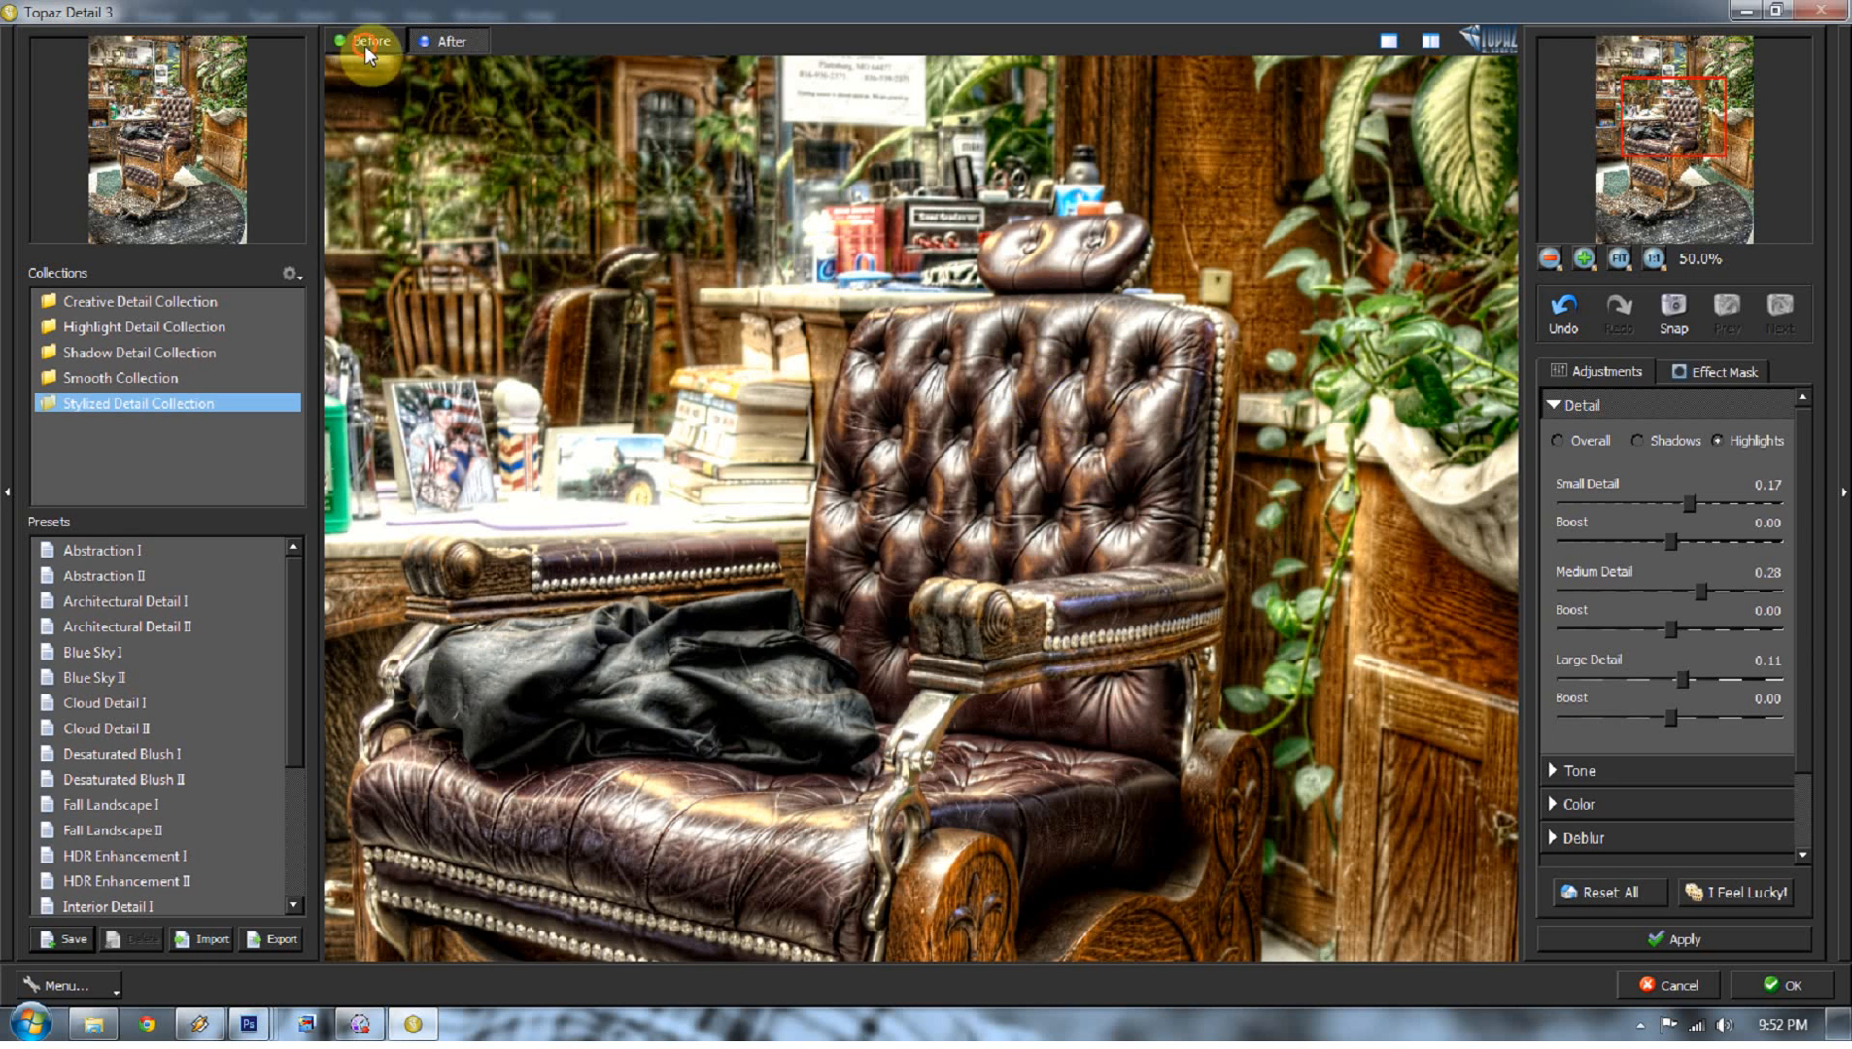
pyautogui.click(393, 41)
pyautogui.click(456, 41)
# Step: For the shadows only, set Medium Detail to -0.27, and check the effect around the black floor mat and footrest
pyautogui.click(1638, 442)
pyautogui.moveTo(1251, 597); pyautogui.dragTo(835, 21)
pyautogui.moveTo(1123, 736); pyautogui.dragTo(1155, 158)
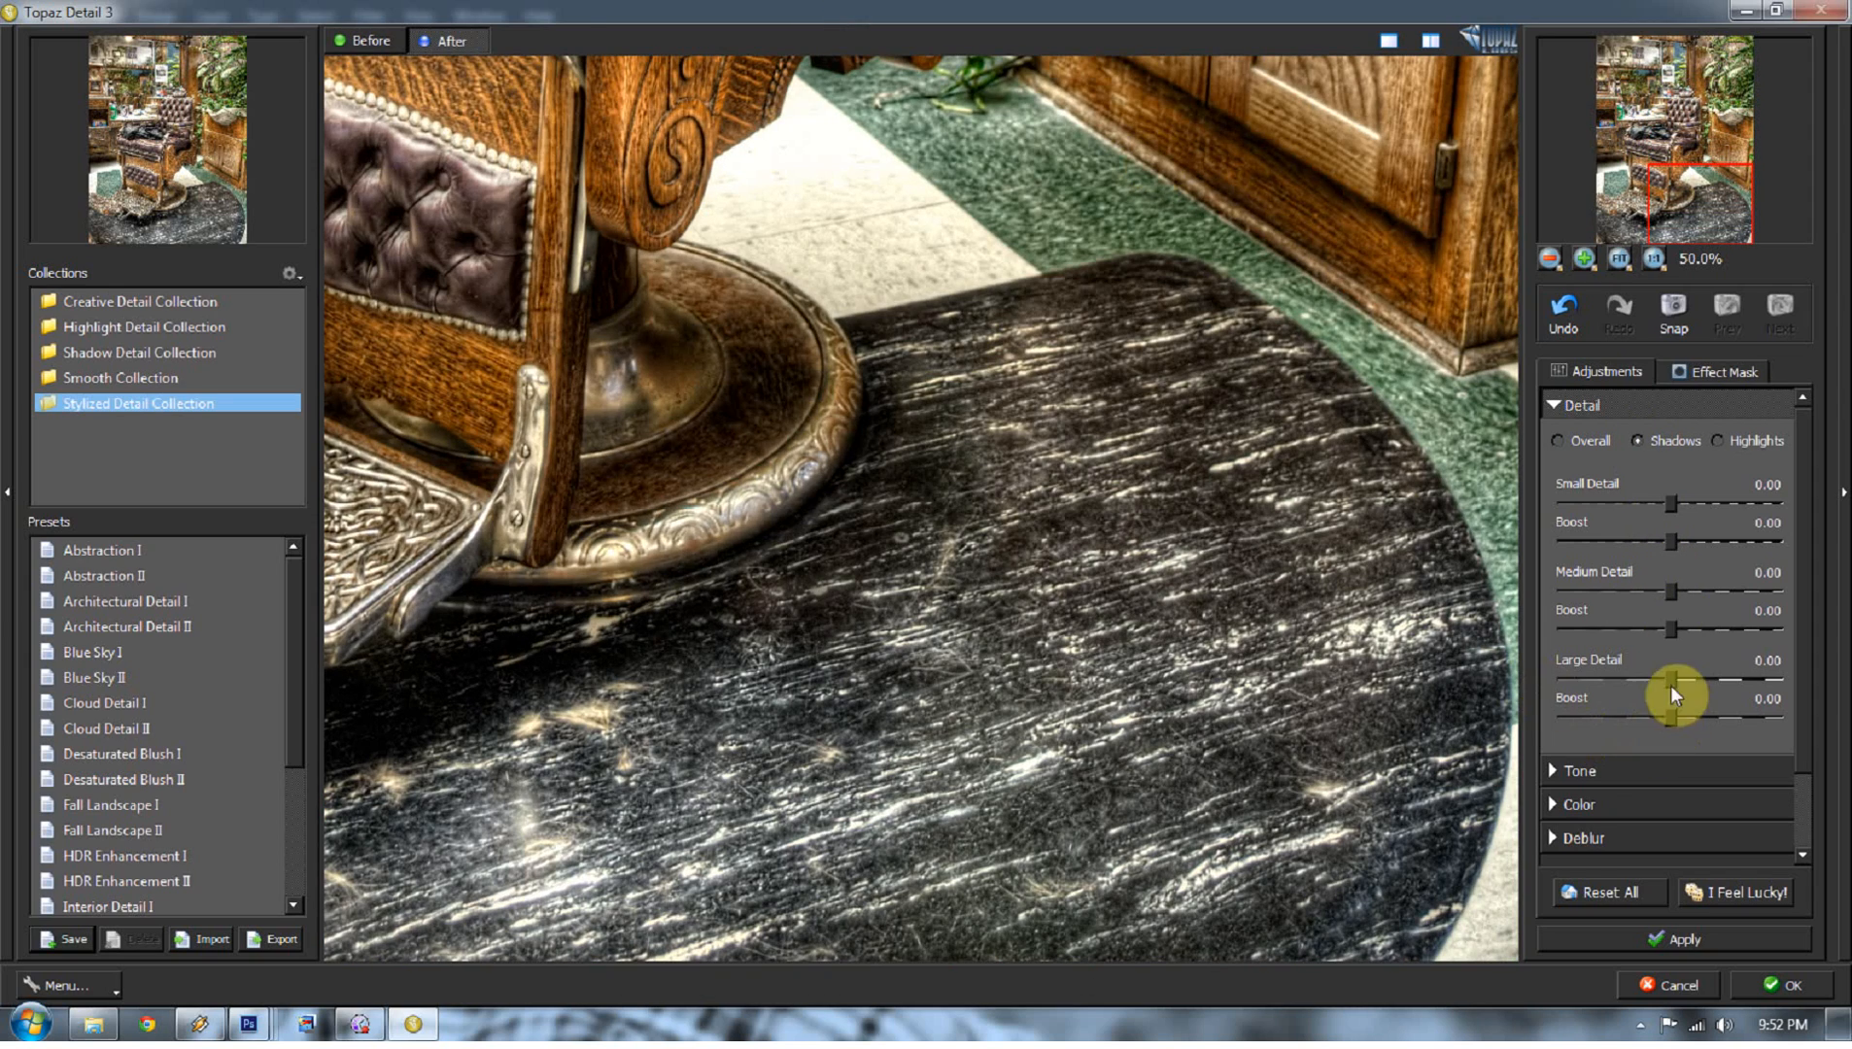
pyautogui.moveTo(1663, 593); pyautogui.dragTo(1642, 590)
pyautogui.moveTo(826, 387); pyautogui.dragTo(1240, 455)
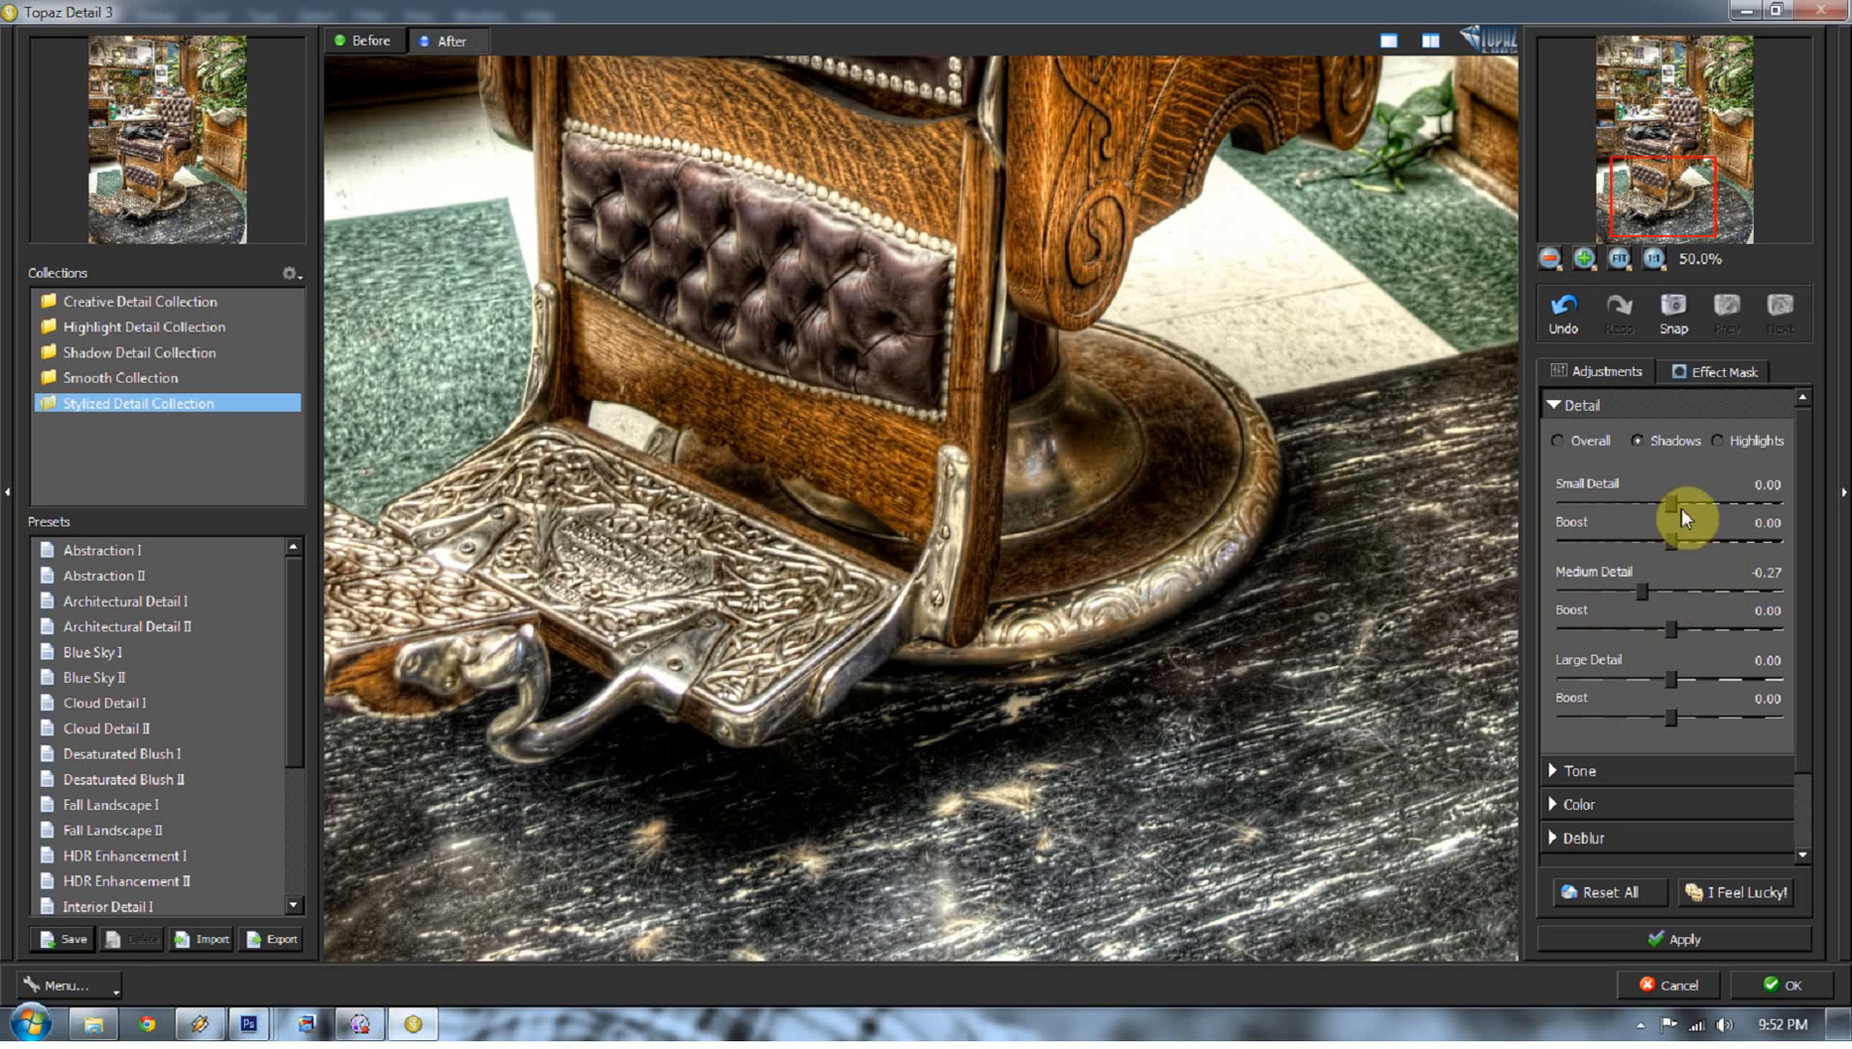
# Step: For the shadows only, set Small Detail to -0.23 and Large Detail to -0.41, checking the chair seat and counter
pyautogui.moveTo(1657, 506); pyautogui.dragTo(1647, 505)
pyautogui.moveTo(1689, 687); pyautogui.dragTo(1625, 673)
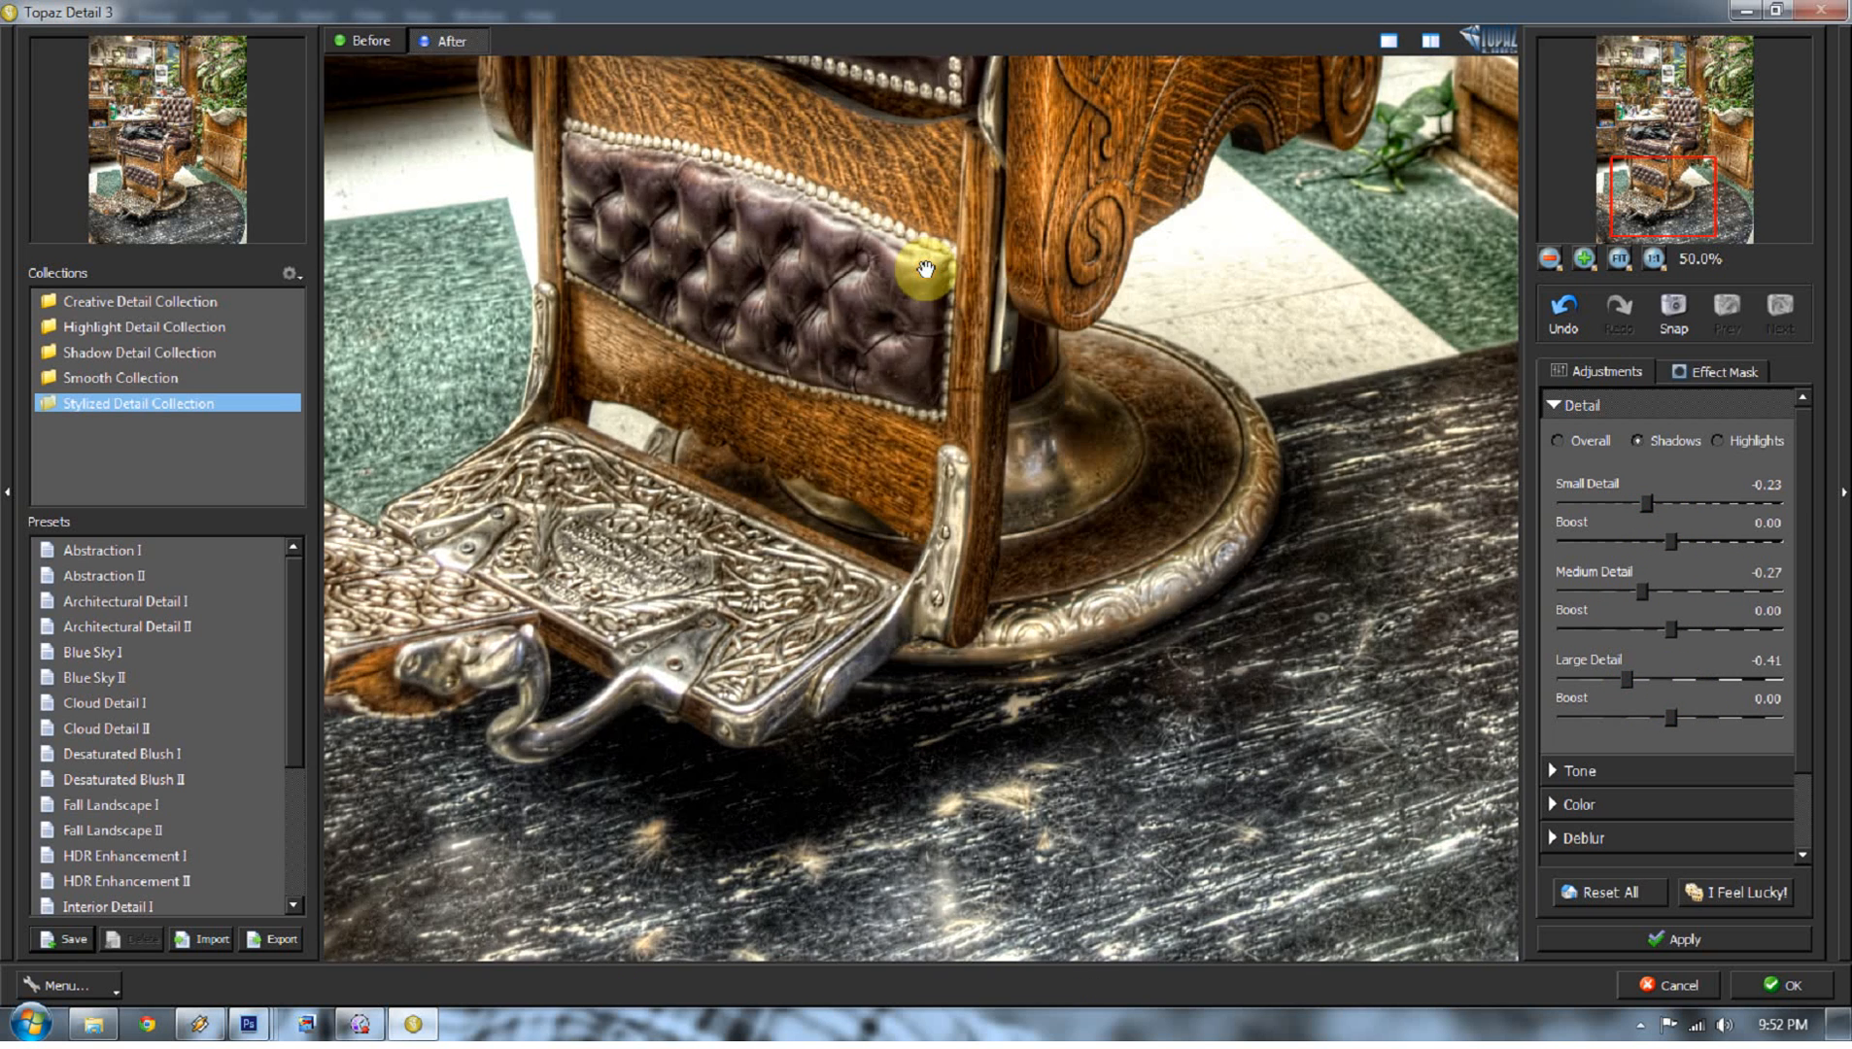
pyautogui.moveTo(846, 479); pyautogui.dragTo(706, 640)
pyautogui.moveTo(692, 468); pyautogui.dragTo(928, 715)
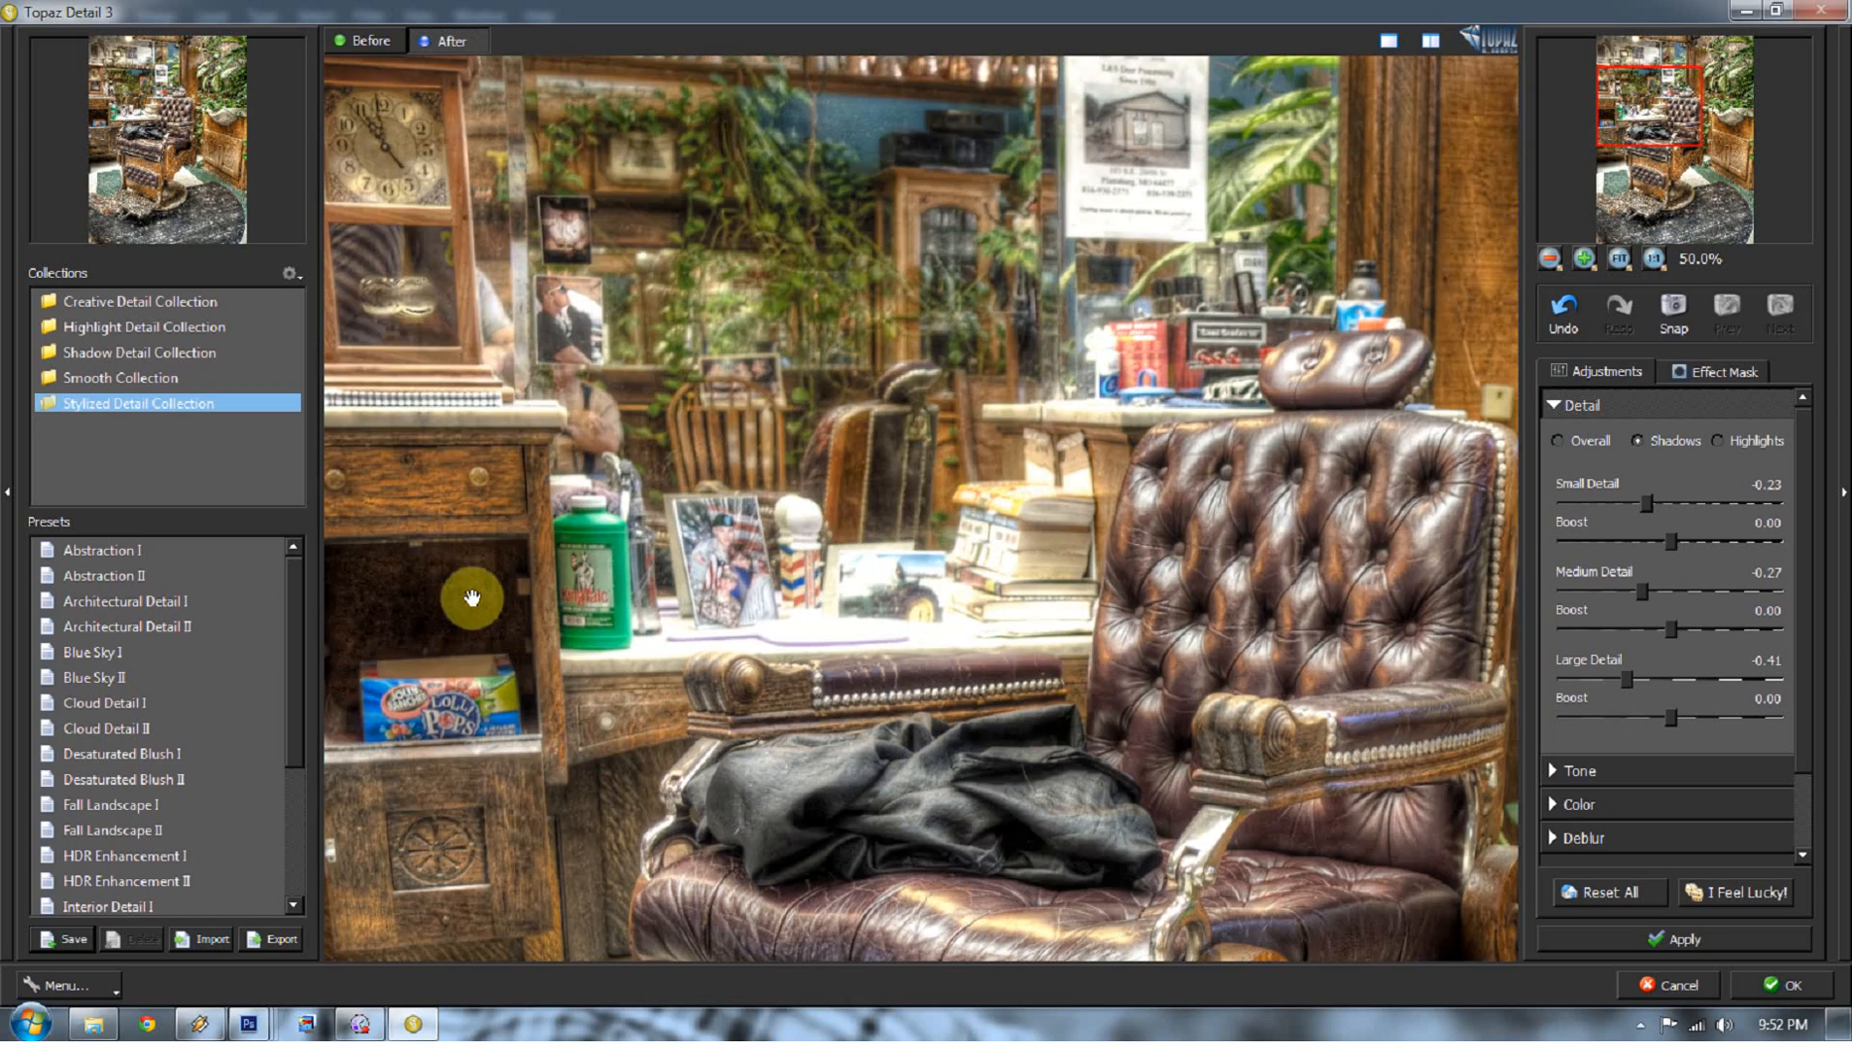
# Step: Compare the shadow detail around the chair and counter with the original image
pyautogui.moveTo(472, 599); pyautogui.dragTo(468, 600)
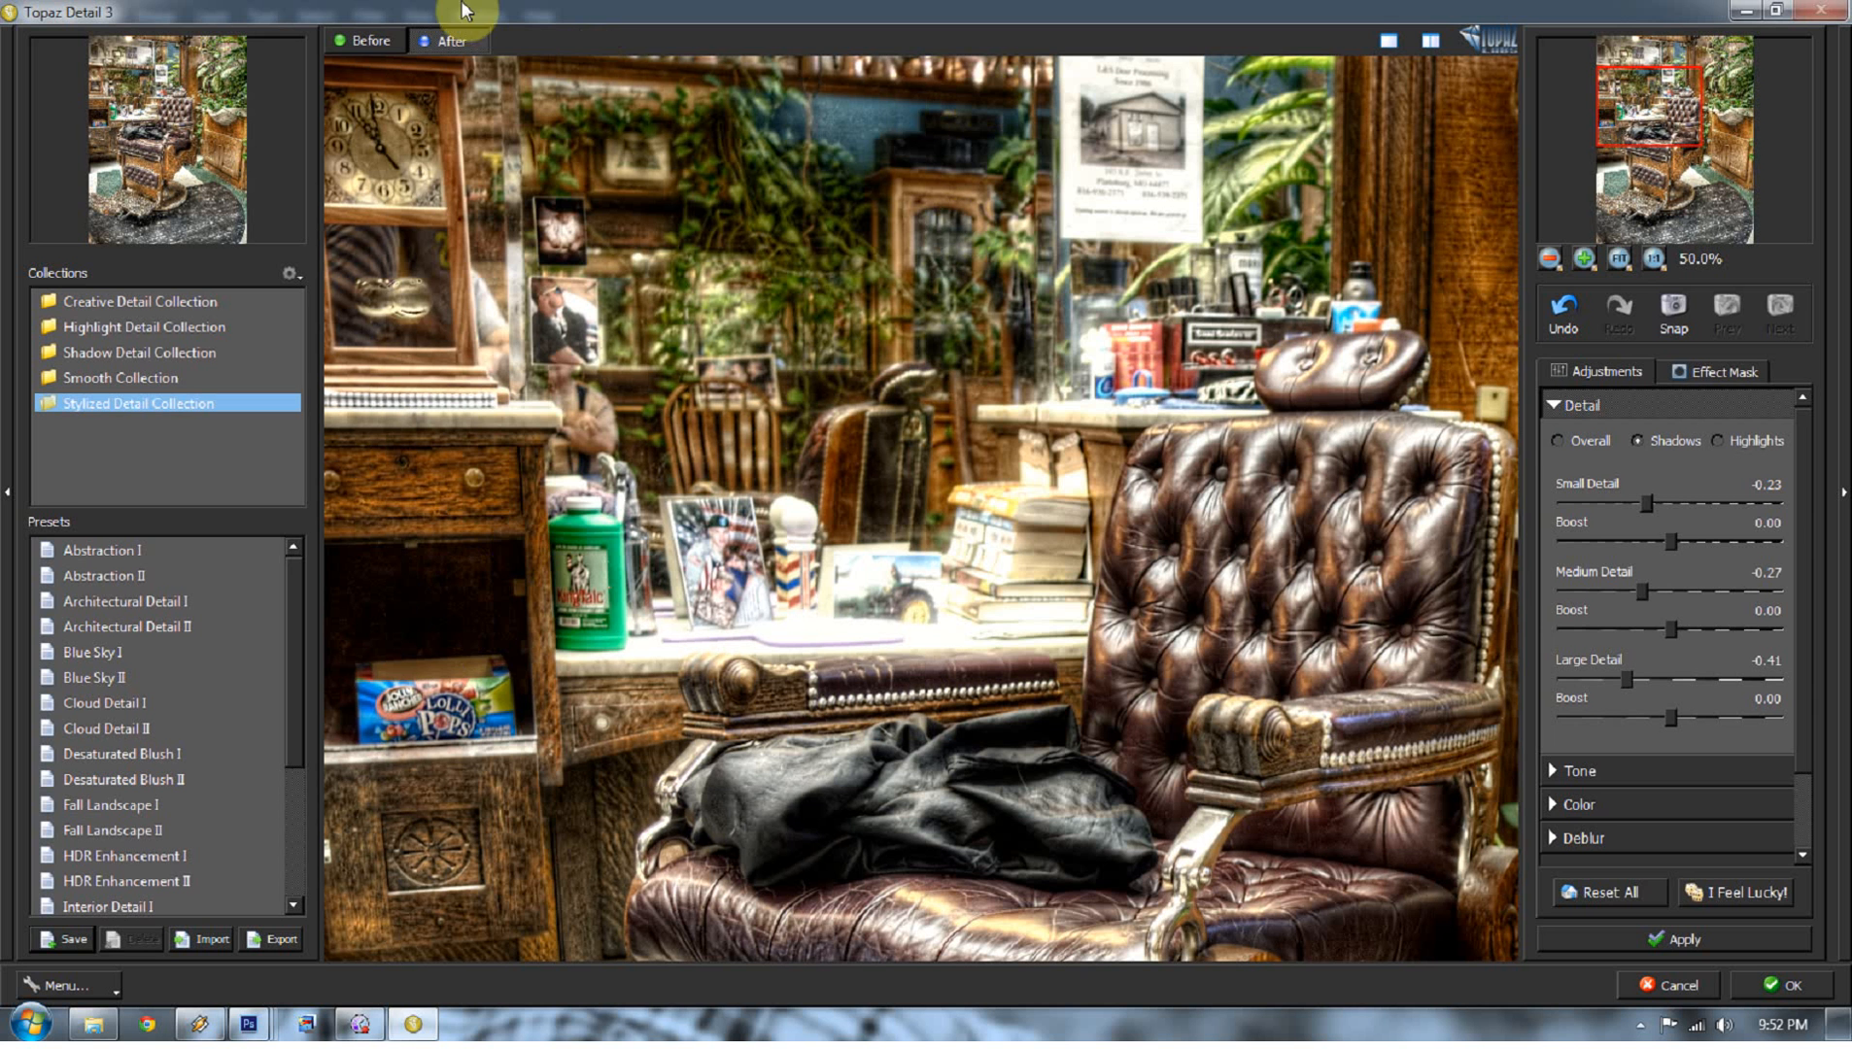
pyautogui.click(371, 41)
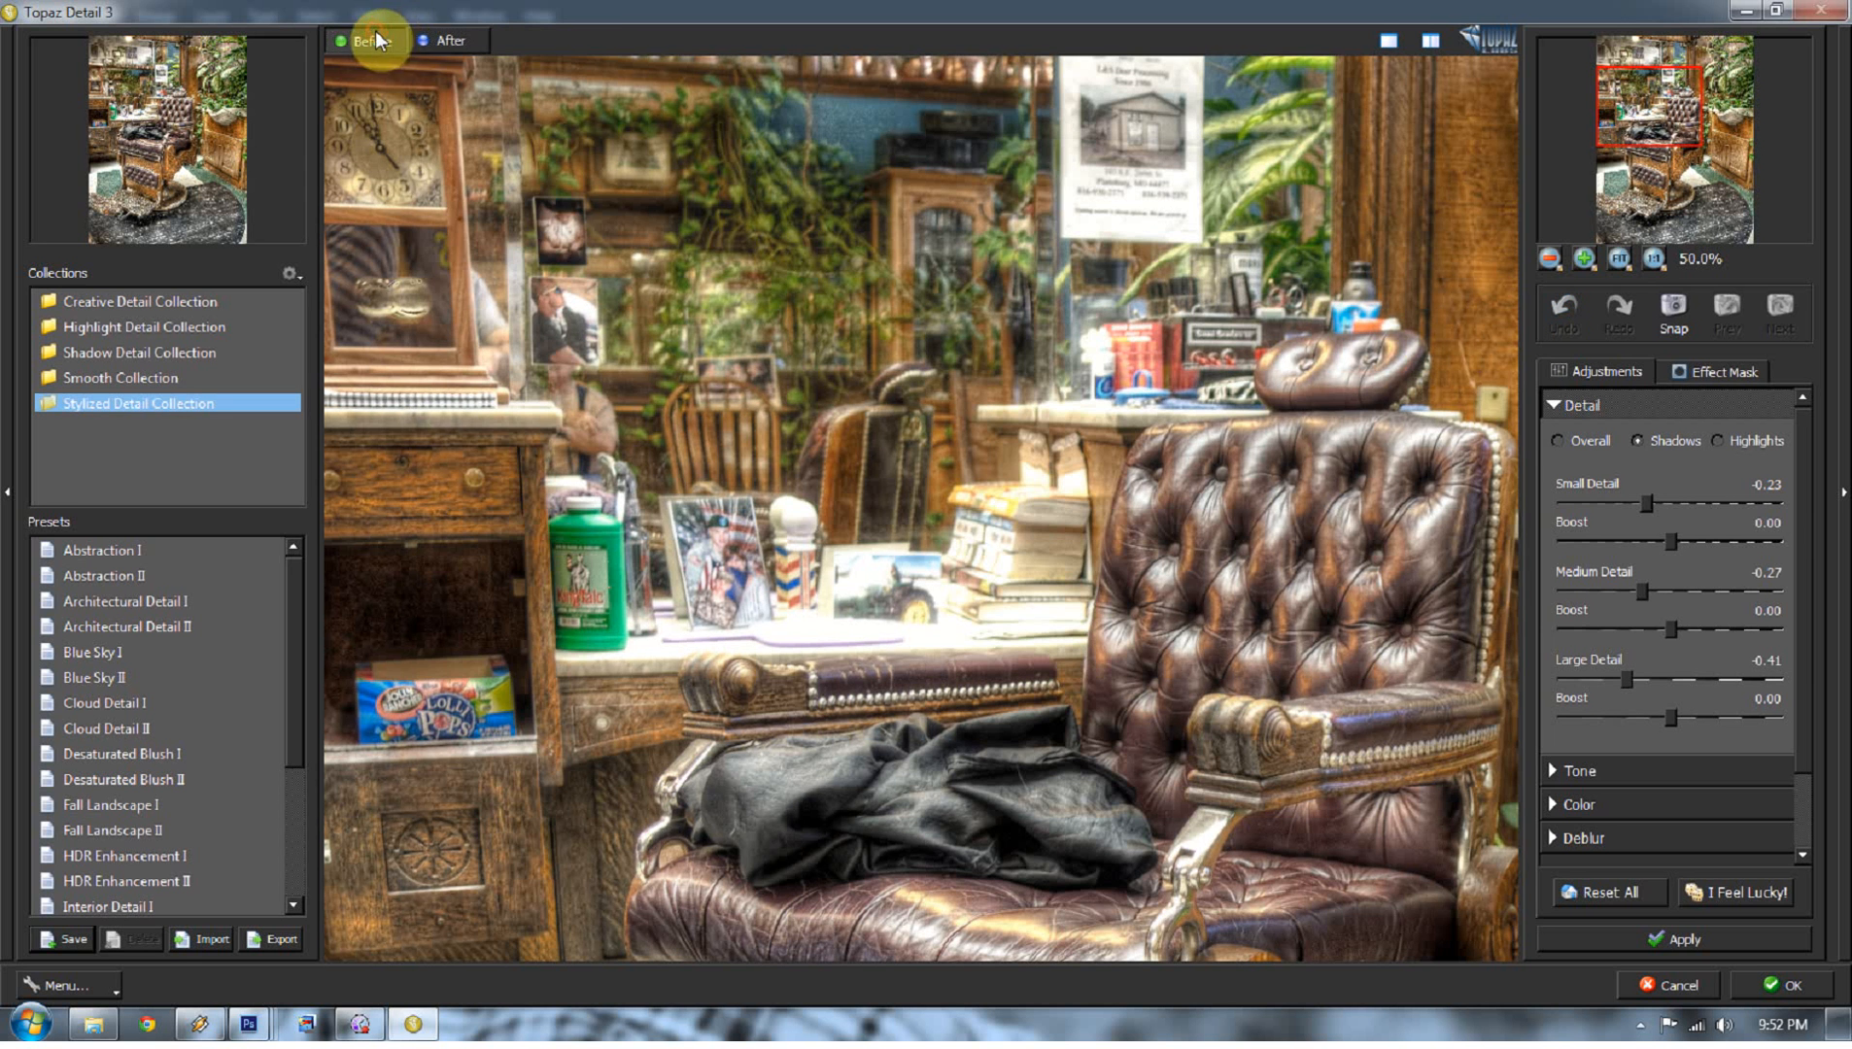
pyautogui.click(452, 41)
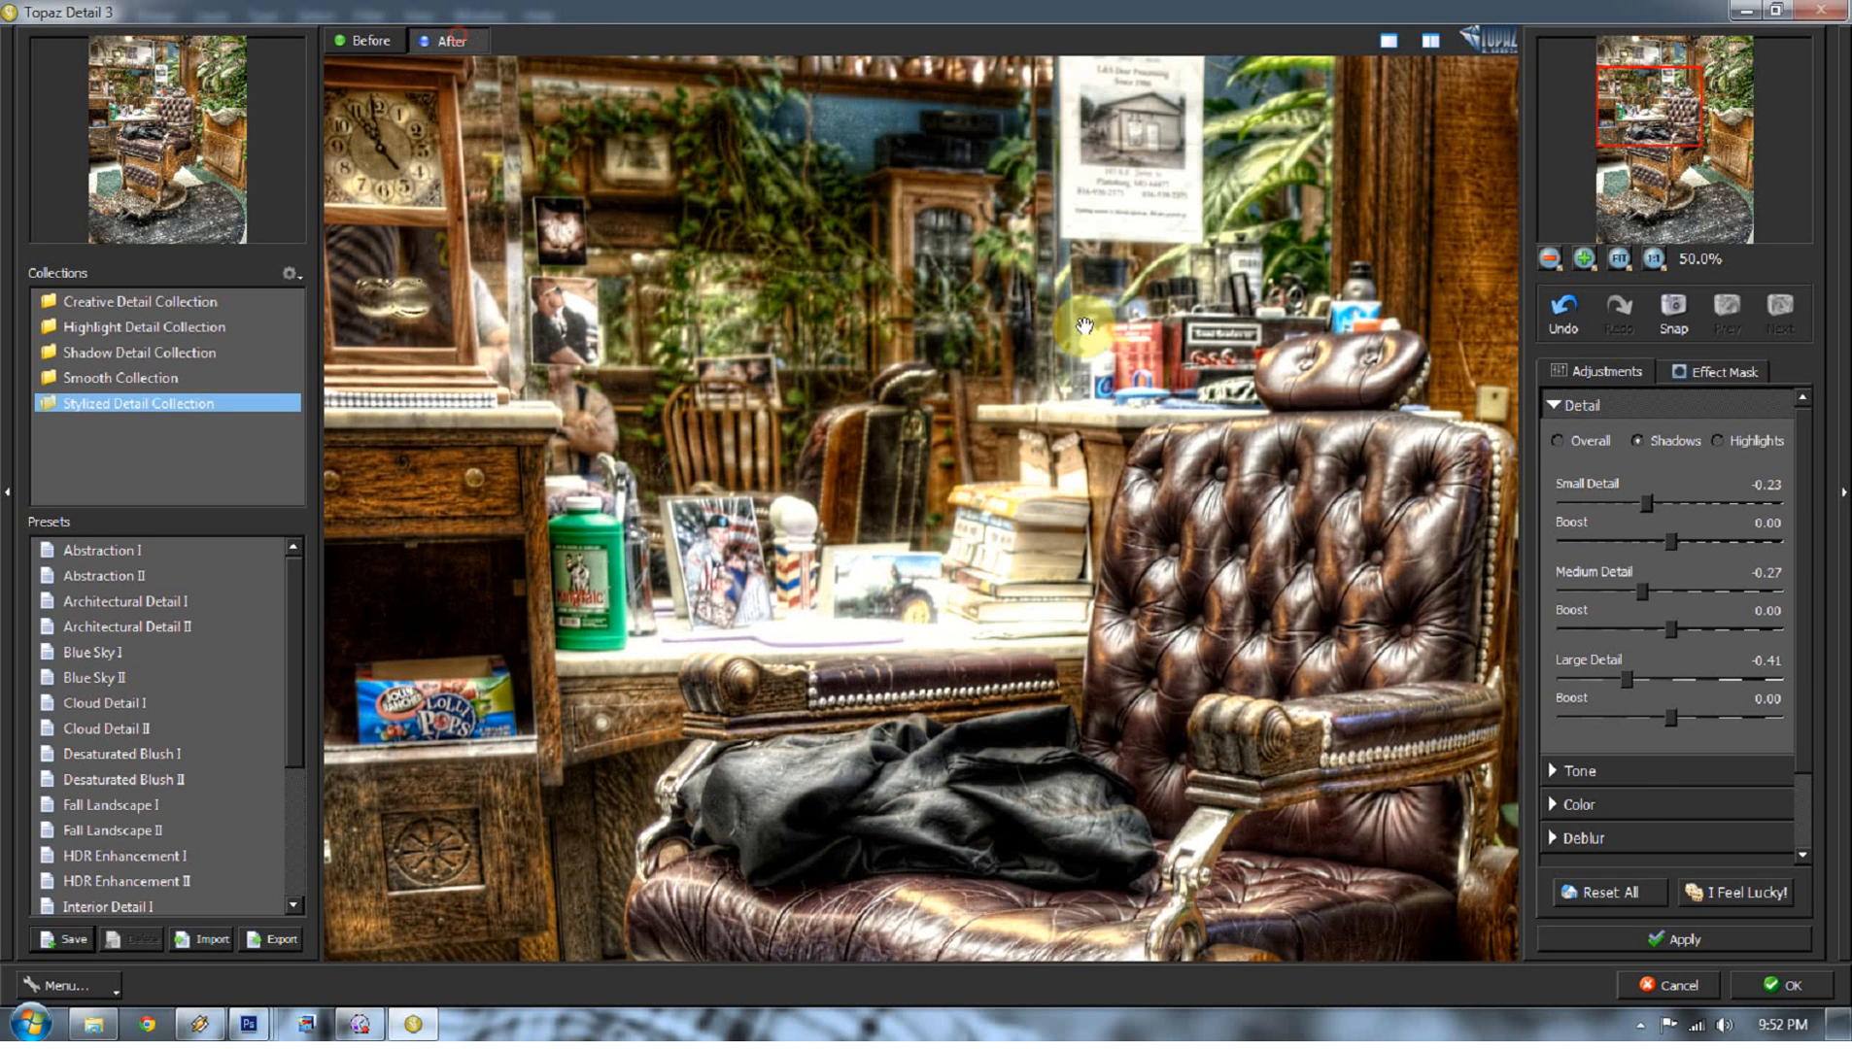
# Step: In the effect mask, set Brush Size to 0.12 and paint at Strength 0.00 over the green floor between the cabinet and the mat
pyautogui.click(1588, 403)
pyautogui.moveTo(1211, 578); pyautogui.dragTo(573, 88)
pyautogui.moveTo(1110, 431); pyautogui.dragTo(1292, 467)
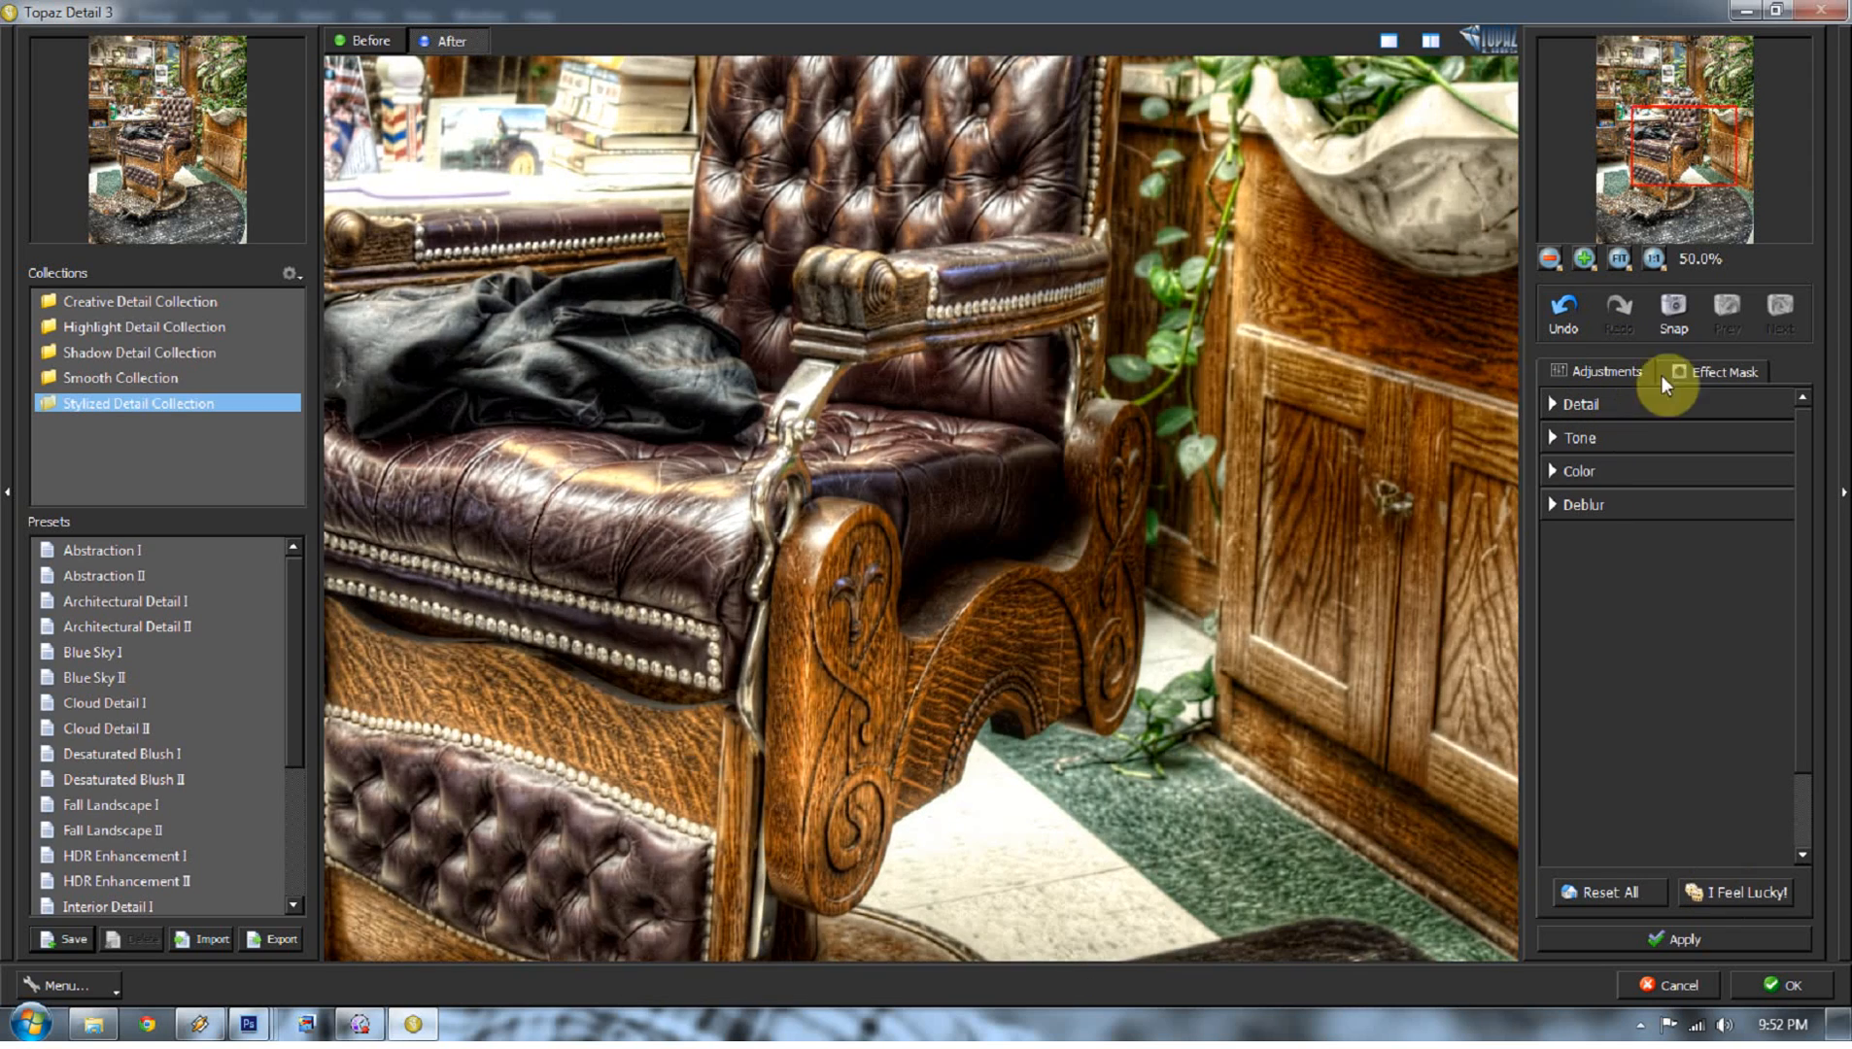
pyautogui.click(1715, 372)
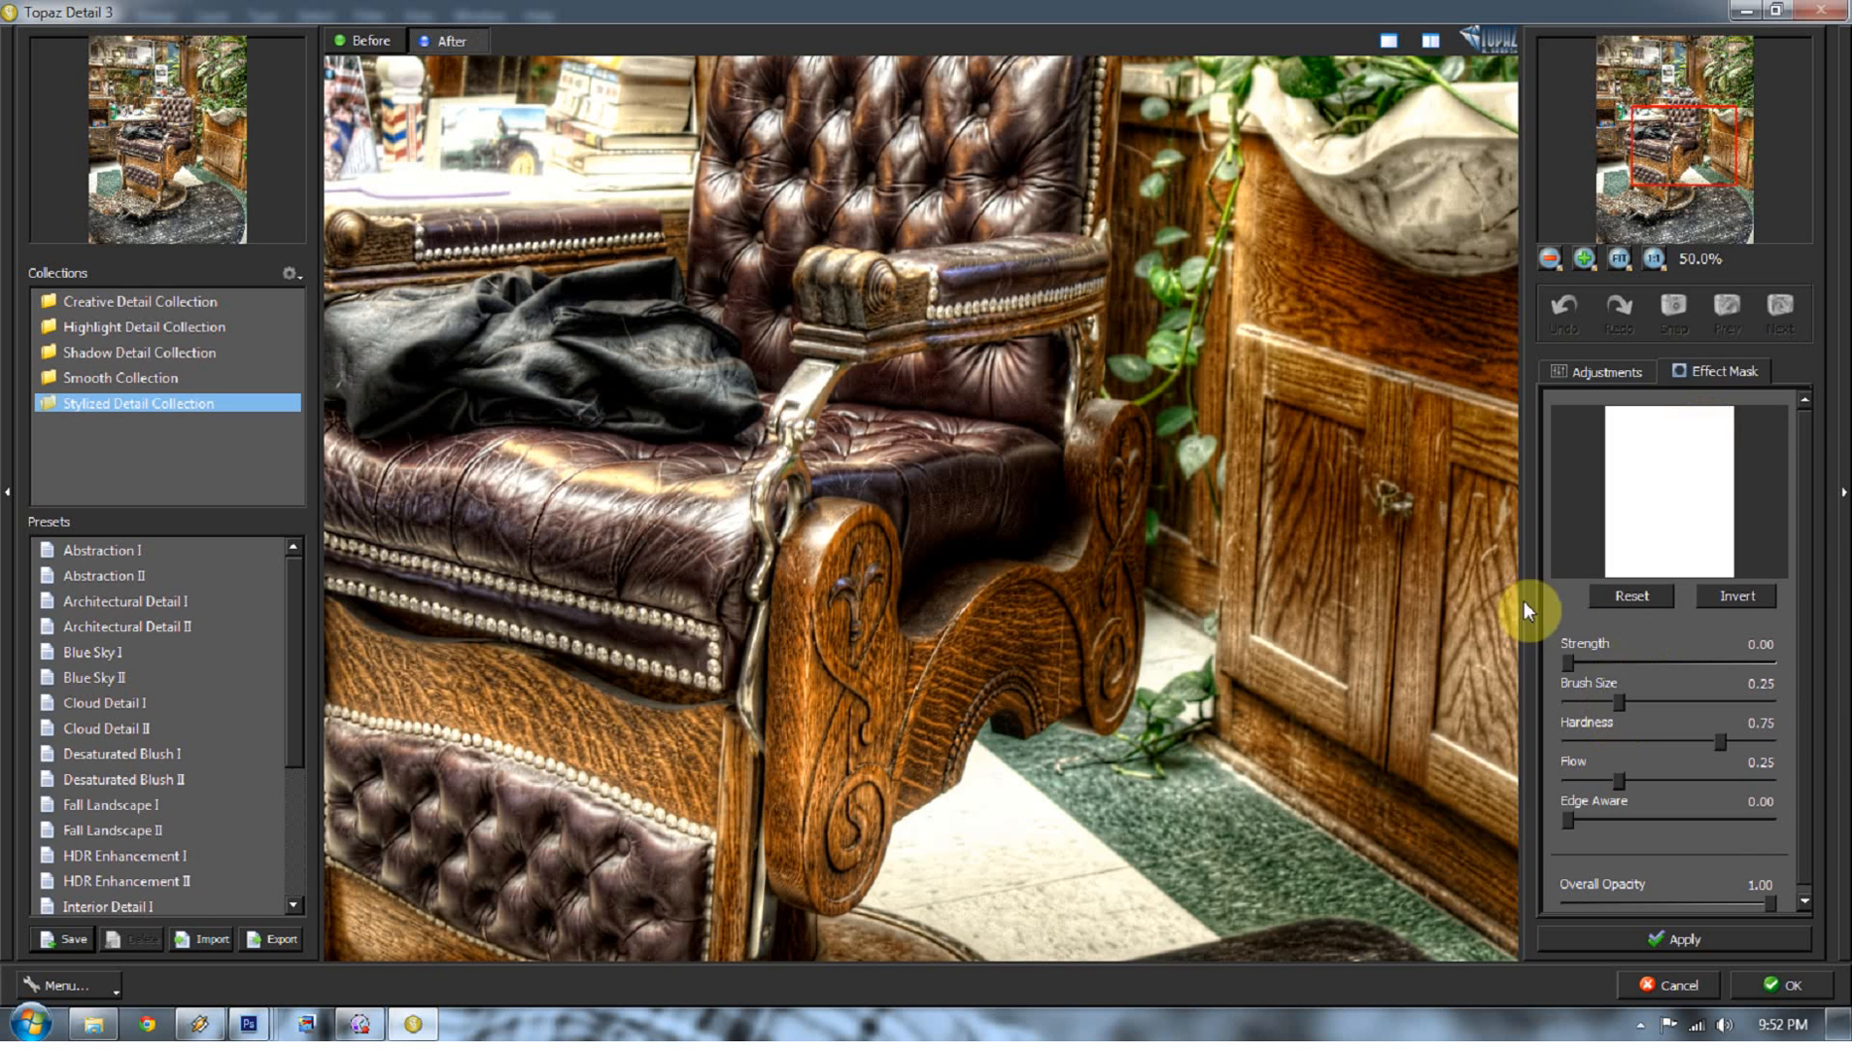
pyautogui.moveTo(1610, 696); pyautogui.dragTo(1591, 699)
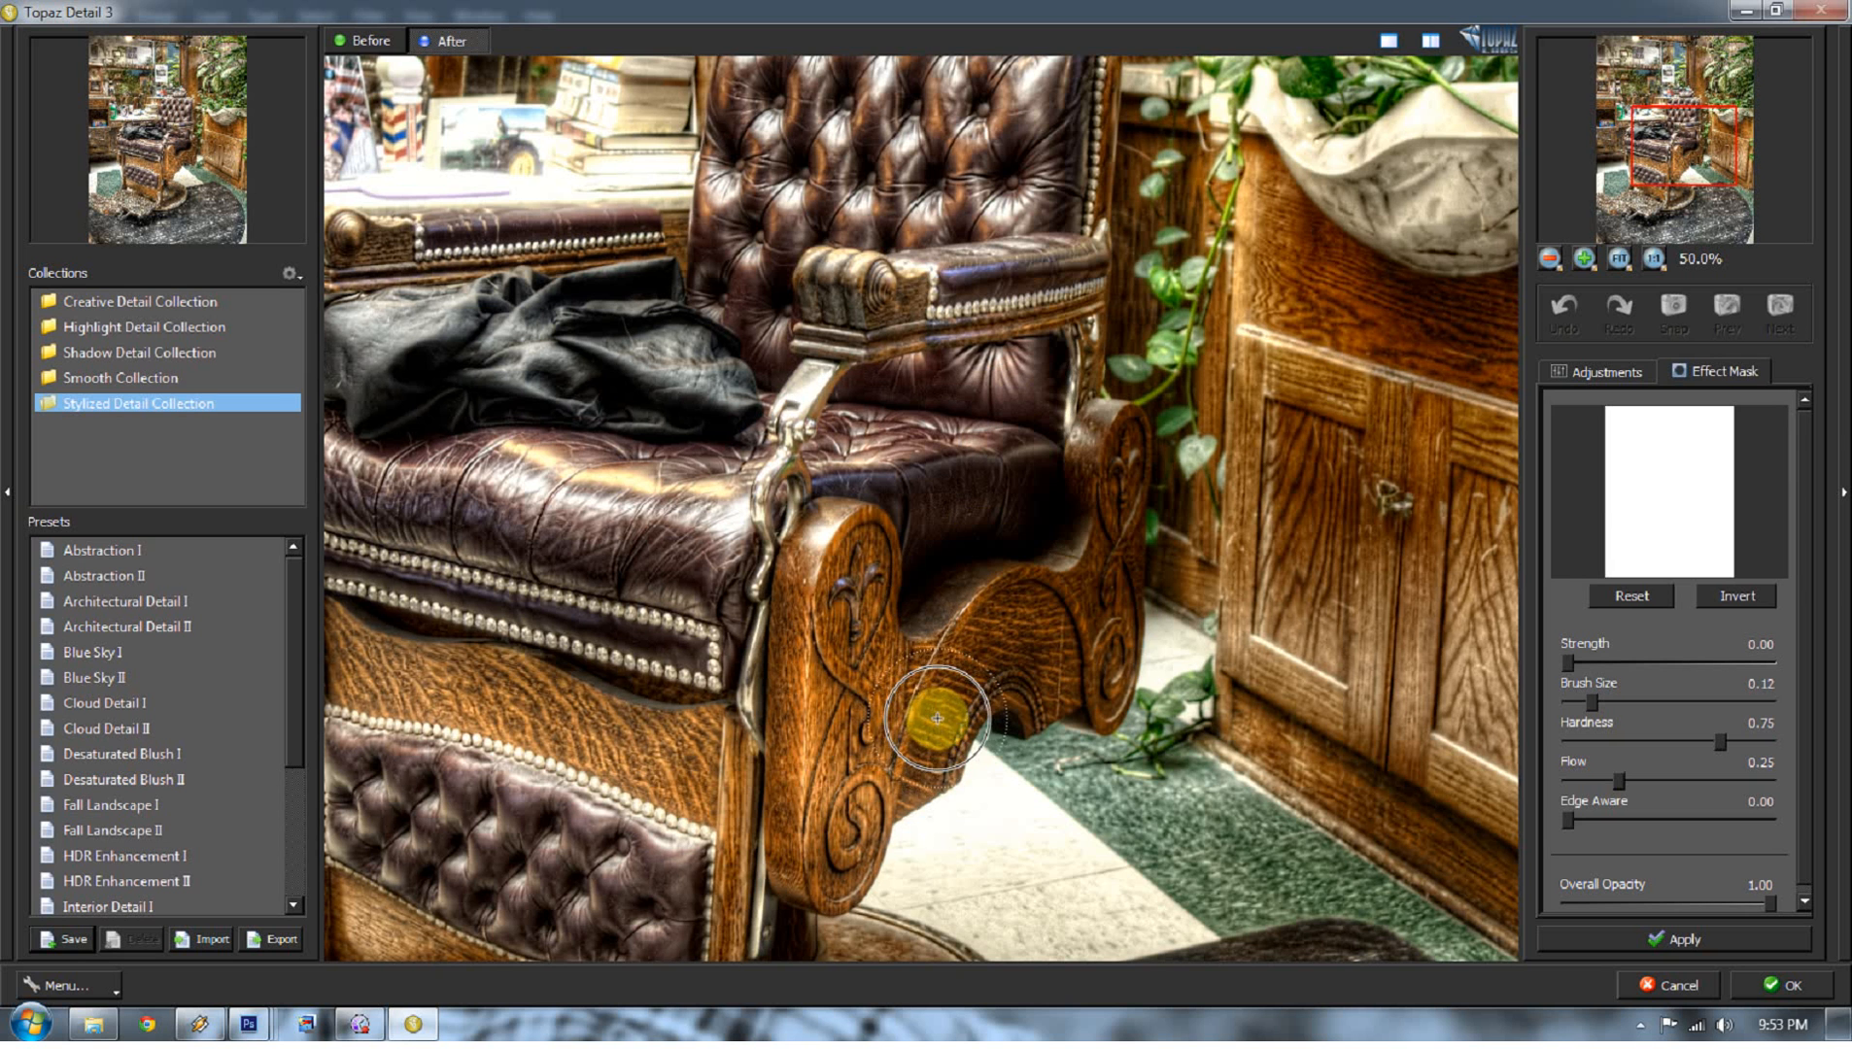
pyautogui.click(1120, 851)
pyautogui.moveTo(1120, 851)
pyautogui.mouseDown()
pyautogui.moveTo(1108, 860)
pyautogui.moveTo(1249, 835)
pyautogui.moveTo(1253, 877)
pyautogui.mouseUp()
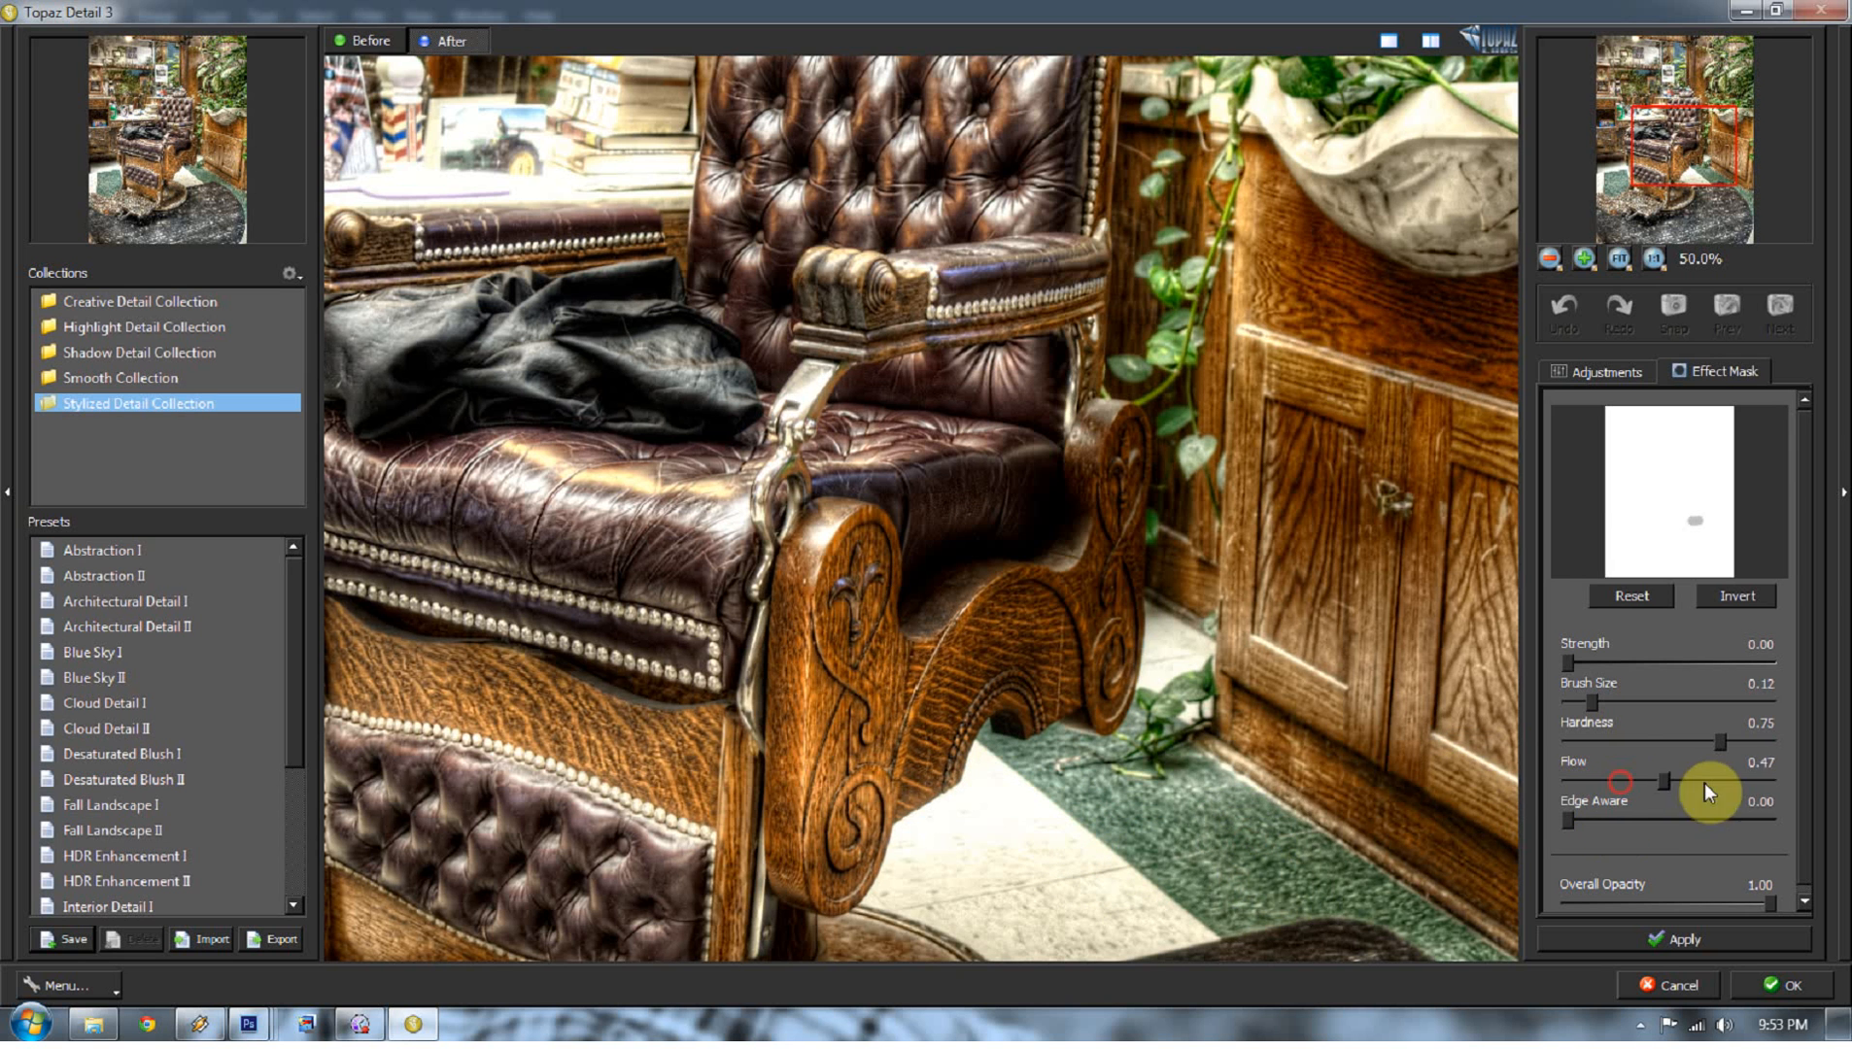
# Step: Raise the mask brush's Flow to 0.87 and paint out the green floor beside the cabinet, using Brush Size 0.06 along its edges
pyautogui.moveTo(1176, 874)
pyautogui.mouseDown()
pyautogui.moveTo(1095, 845)
pyautogui.moveTo(1264, 863)
pyautogui.moveTo(1195, 811)
pyautogui.mouseUp()
pyautogui.click(1263, 862)
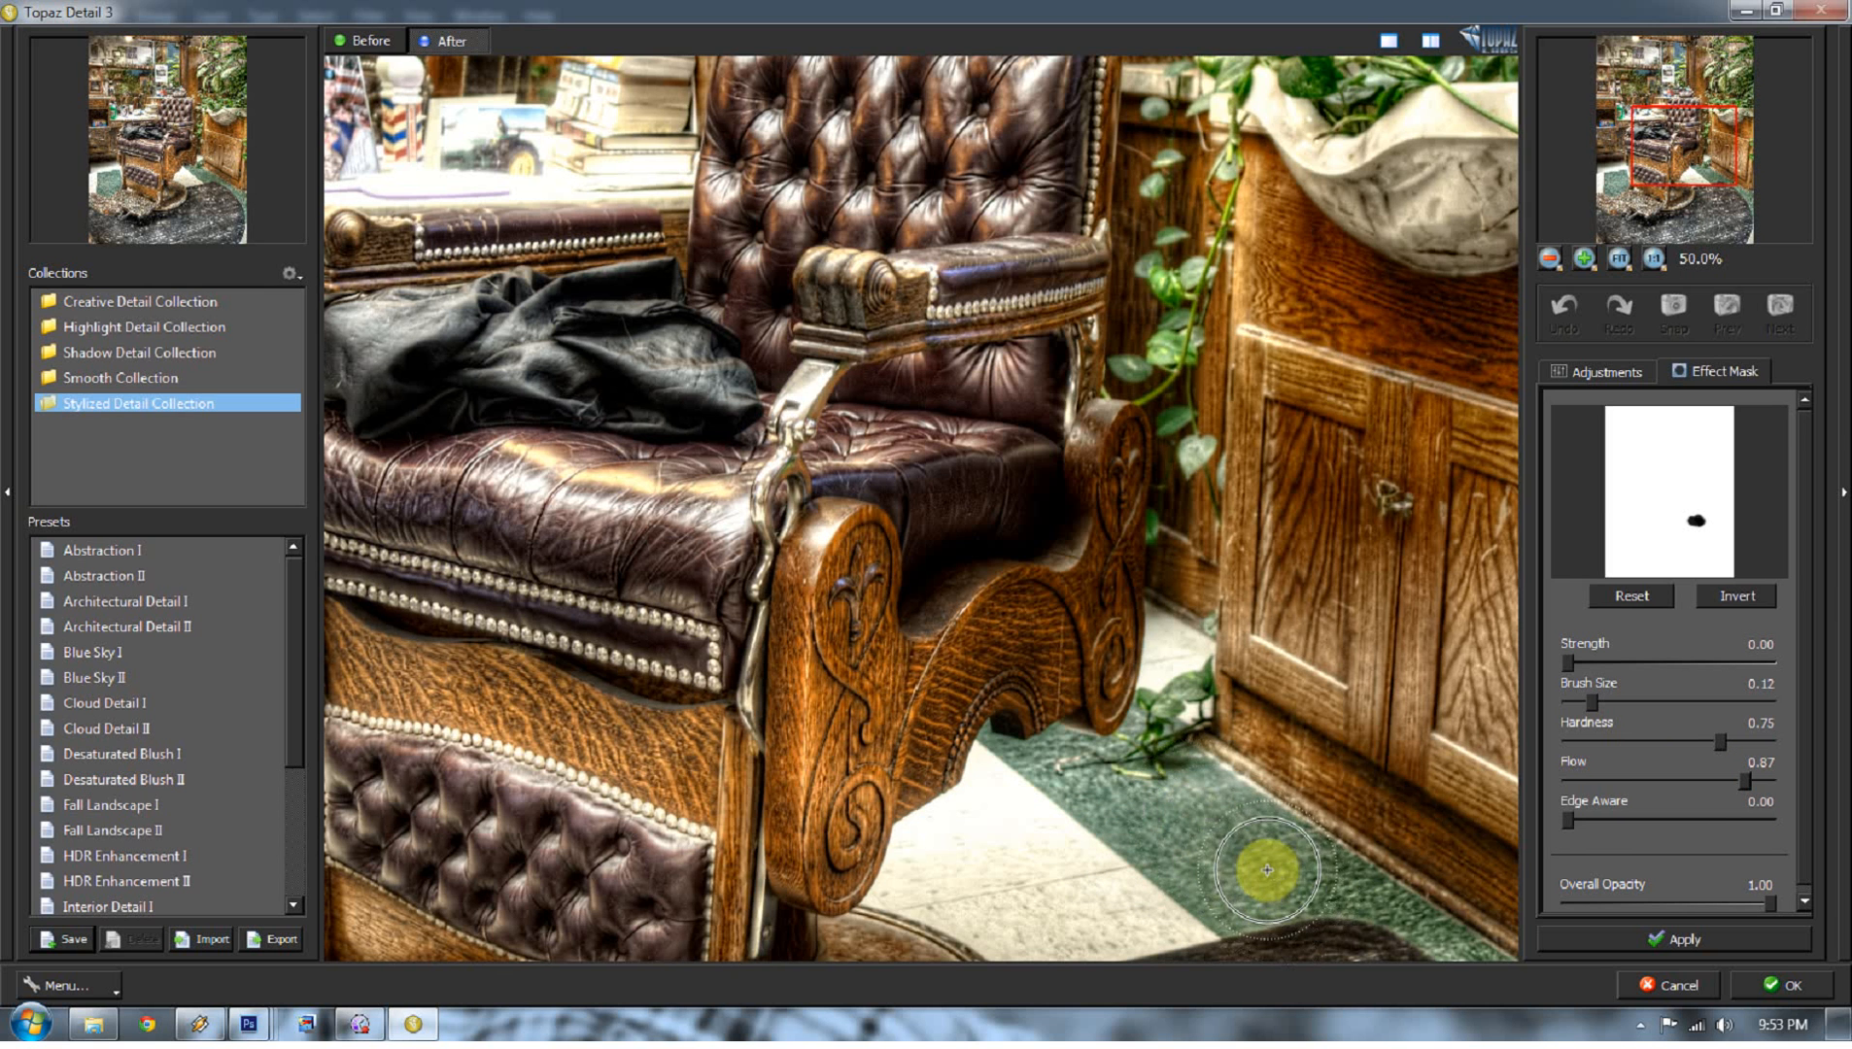
pyautogui.moveTo(1600, 700); pyautogui.dragTo(1579, 705)
pyautogui.moveTo(1404, 906)
pyautogui.mouseDown()
pyautogui.moveTo(1309, 886)
pyautogui.moveTo(1284, 859)
pyautogui.moveTo(1326, 859)
pyautogui.moveTo(1166, 921)
pyautogui.moveTo(1072, 932)
pyautogui.moveTo(952, 879)
pyautogui.moveTo(993, 874)
pyautogui.moveTo(1134, 761)
pyautogui.mouseUp()
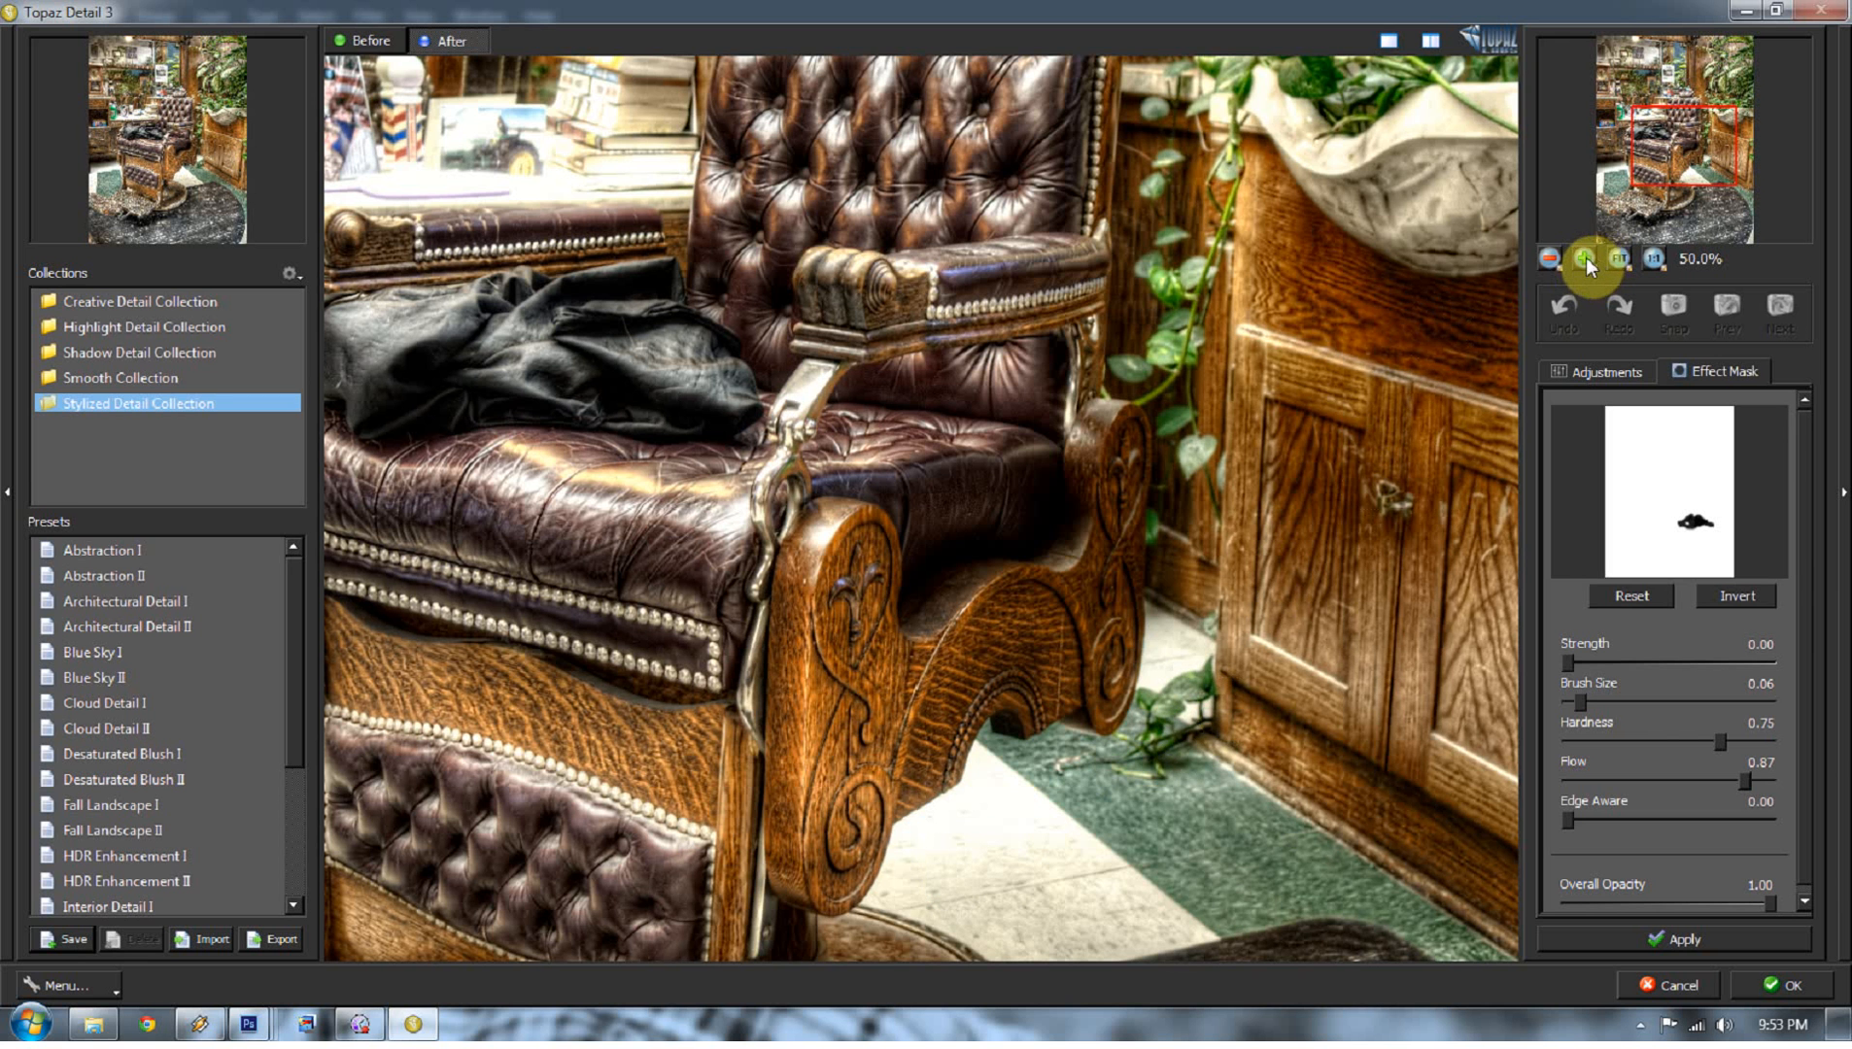
# Step: Mask the effect off the green floor patch to the left of the chair
pyautogui.click(1551, 258)
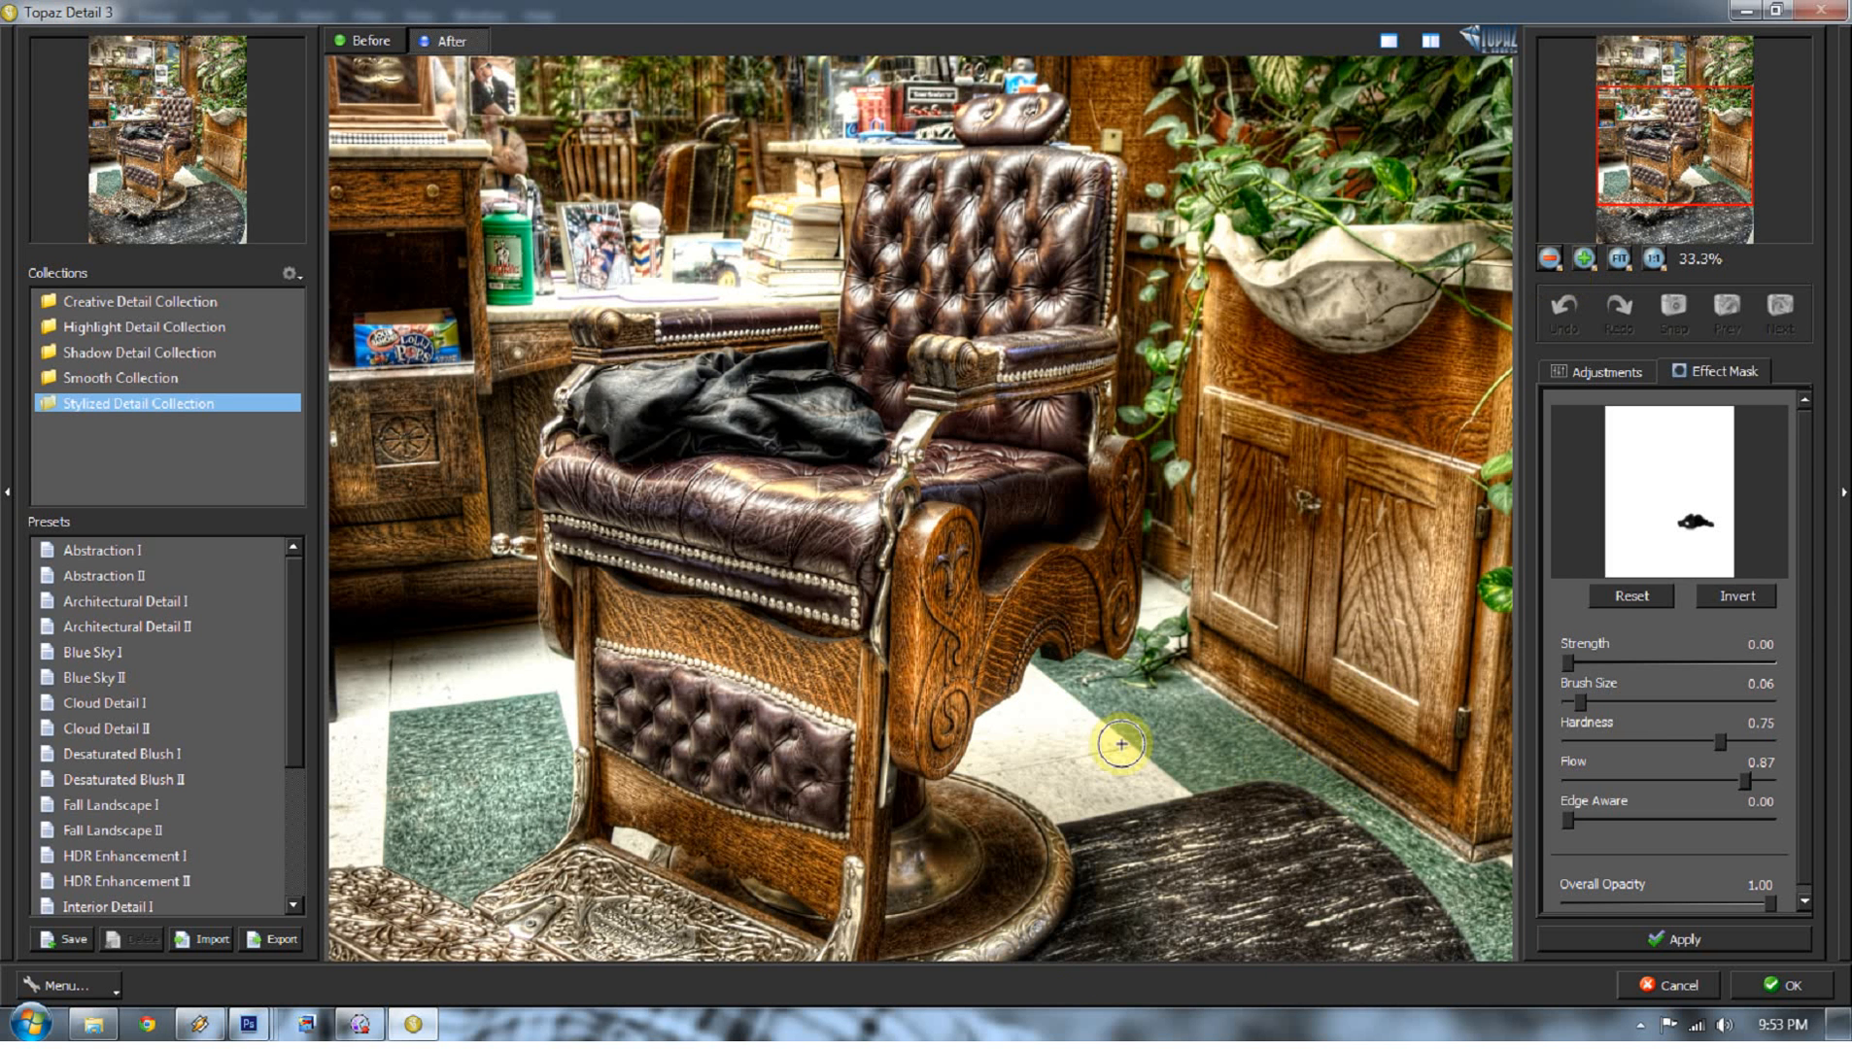
pyautogui.moveTo(475, 760)
pyautogui.mouseDown()
pyautogui.moveTo(474, 822)
pyautogui.moveTo(486, 768)
pyautogui.moveTo(527, 748)
pyautogui.moveTo(538, 795)
pyautogui.moveTo(549, 745)
pyautogui.moveTo(558, 783)
pyautogui.moveTo(502, 859)
pyautogui.moveTo(486, 839)
pyautogui.moveTo(476, 880)
pyautogui.moveTo(404, 828)
pyautogui.moveTo(428, 836)
pyautogui.moveTo(466, 747)
pyautogui.moveTo(407, 764)
pyautogui.moveTo(471, 721)
pyautogui.moveTo(550, 732)
pyautogui.moveTo(543, 673)
pyautogui.moveTo(469, 625)
pyautogui.moveTo(379, 654)
pyautogui.moveTo(399, 696)
pyautogui.moveTo(385, 847)
pyautogui.mouseUp()
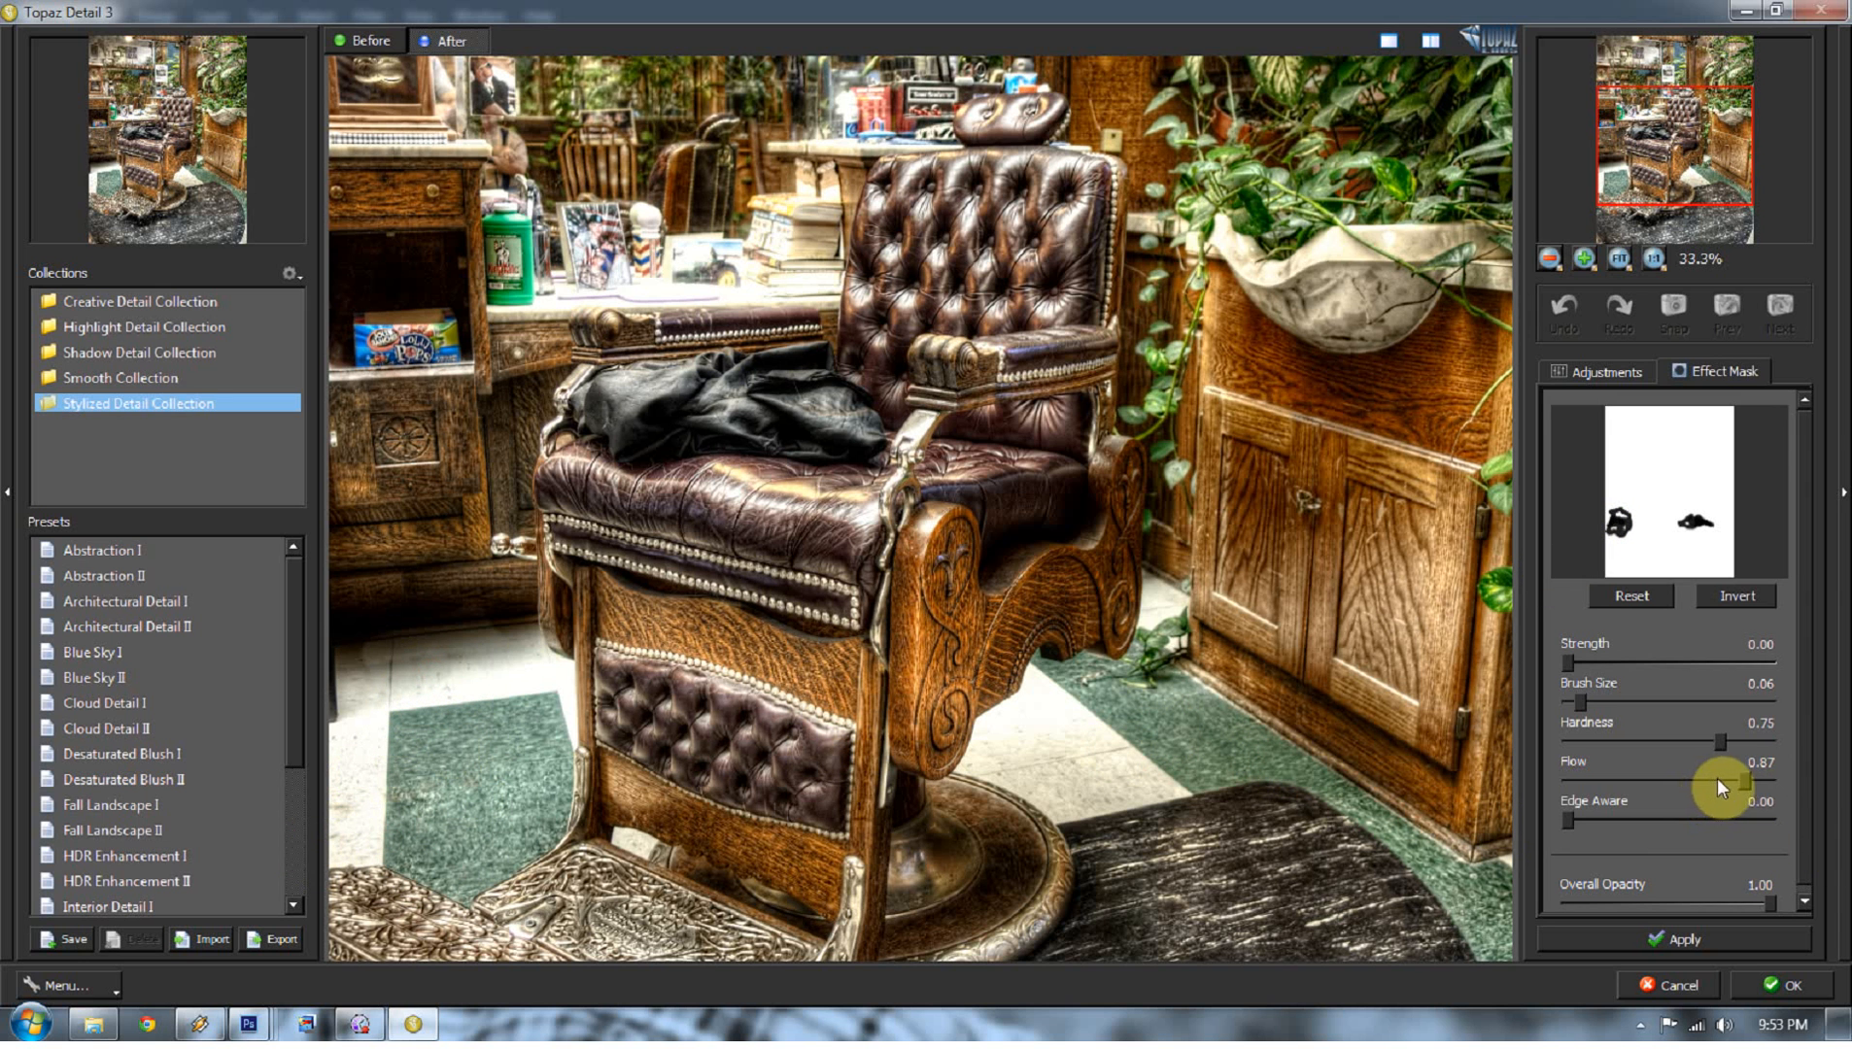
pyautogui.moveTo(1745, 780); pyautogui.dragTo(1749, 780)
pyautogui.moveTo(472, 769)
pyautogui.mouseDown()
pyautogui.moveTo(444, 728)
pyautogui.moveTo(362, 752)
pyautogui.moveTo(490, 782)
pyautogui.moveTo(413, 803)
pyautogui.mouseUp()
# Step: Set the mask brush's Flow to 0.40 and paint over the green floor corner below the cabinet
pyautogui.click(1759, 732)
pyautogui.moveTo(1781, 779); pyautogui.dragTo(1653, 781)
pyautogui.moveTo(1498, 907)
pyautogui.mouseDown()
pyautogui.moveTo(1467, 909)
pyautogui.moveTo(1393, 842)
pyautogui.mouseUp()
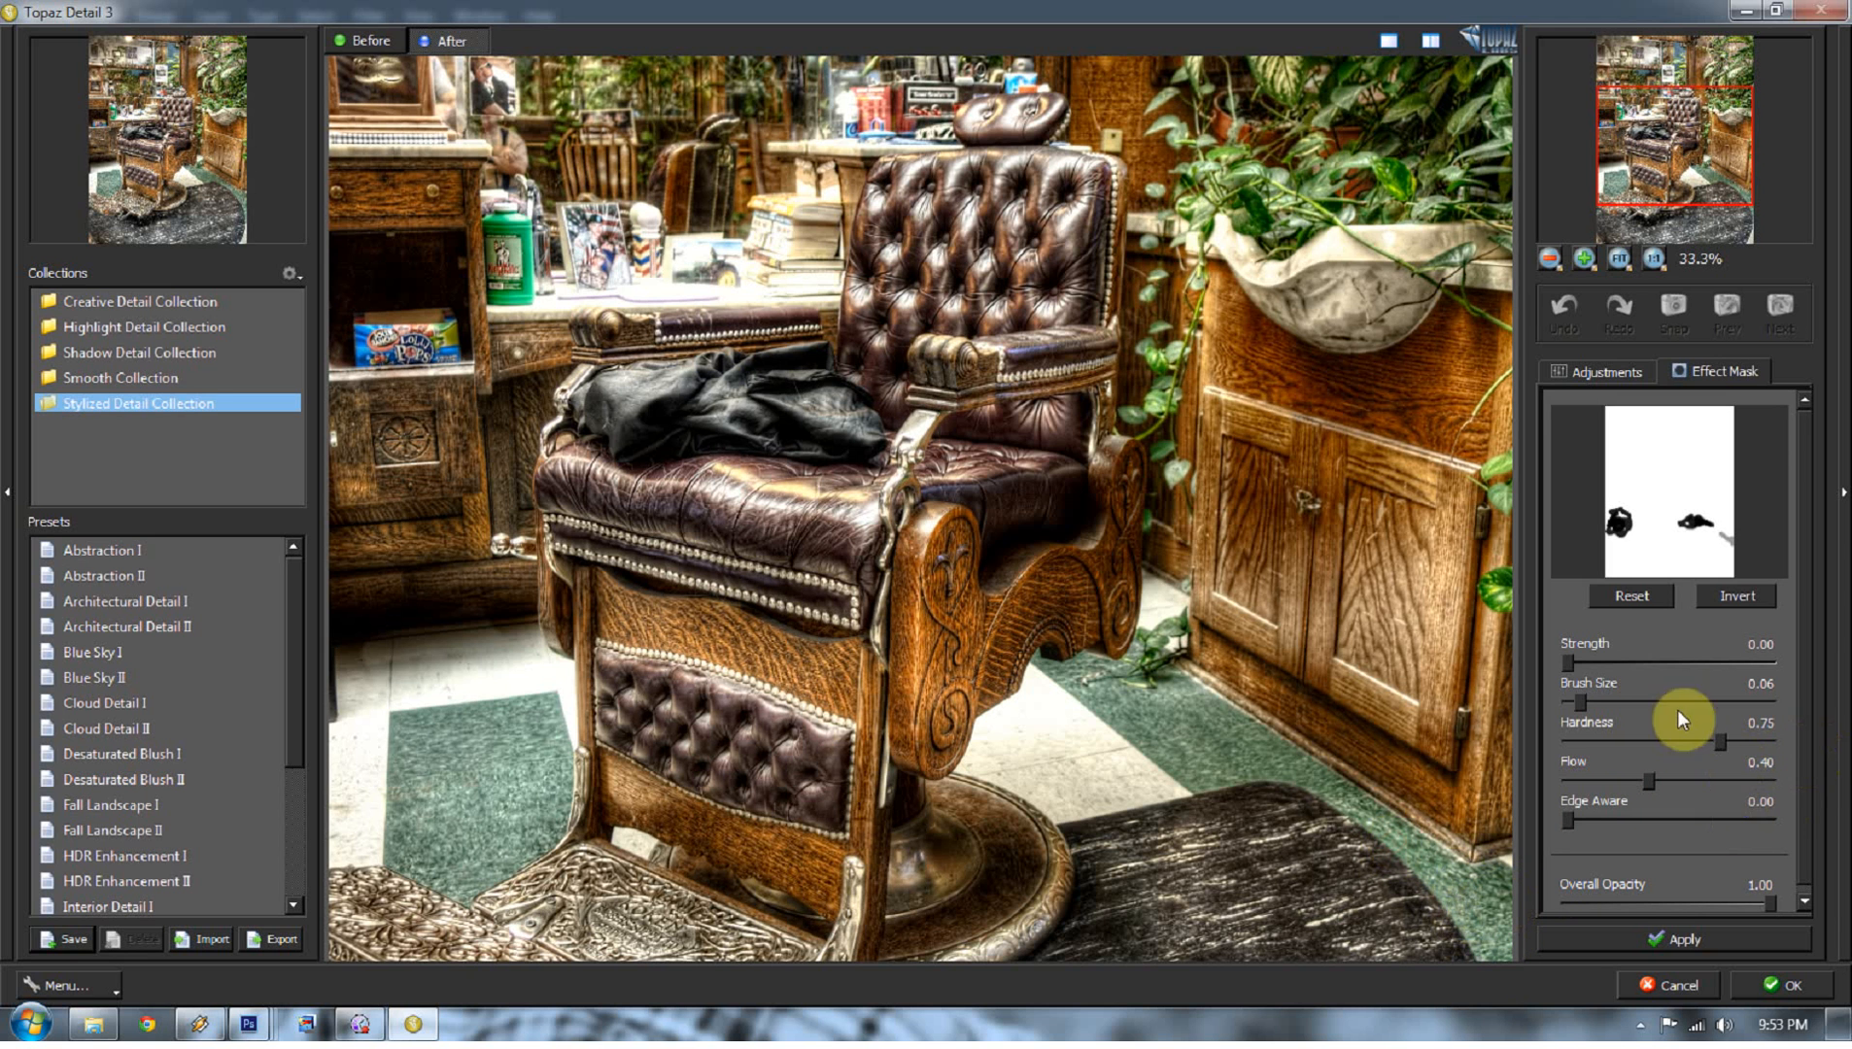
# Step: Try a mask brush Strength of 1.00 and an inverted effect mask, and restore both
pyautogui.moveTo(1672, 663); pyautogui.dragTo(1773, 663)
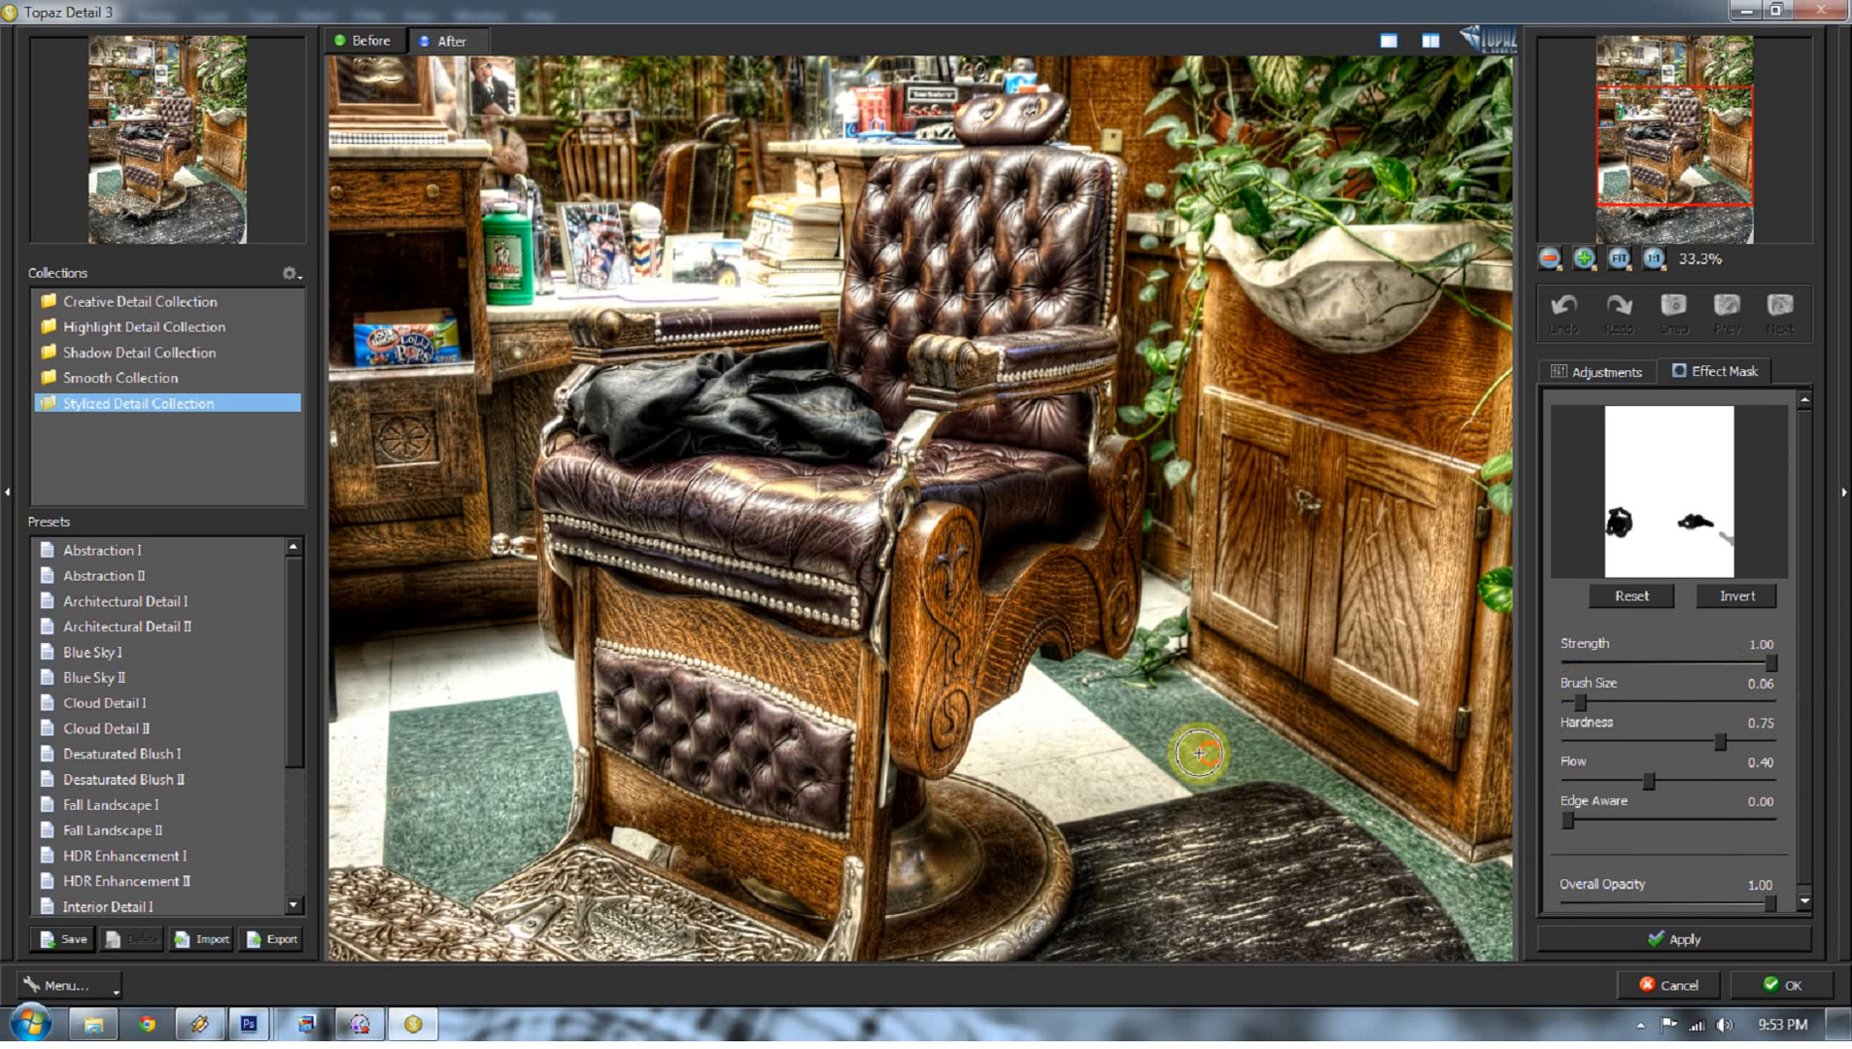
pyautogui.moveTo(1770, 662); pyautogui.dragTo(1567, 663)
pyautogui.click(1737, 597)
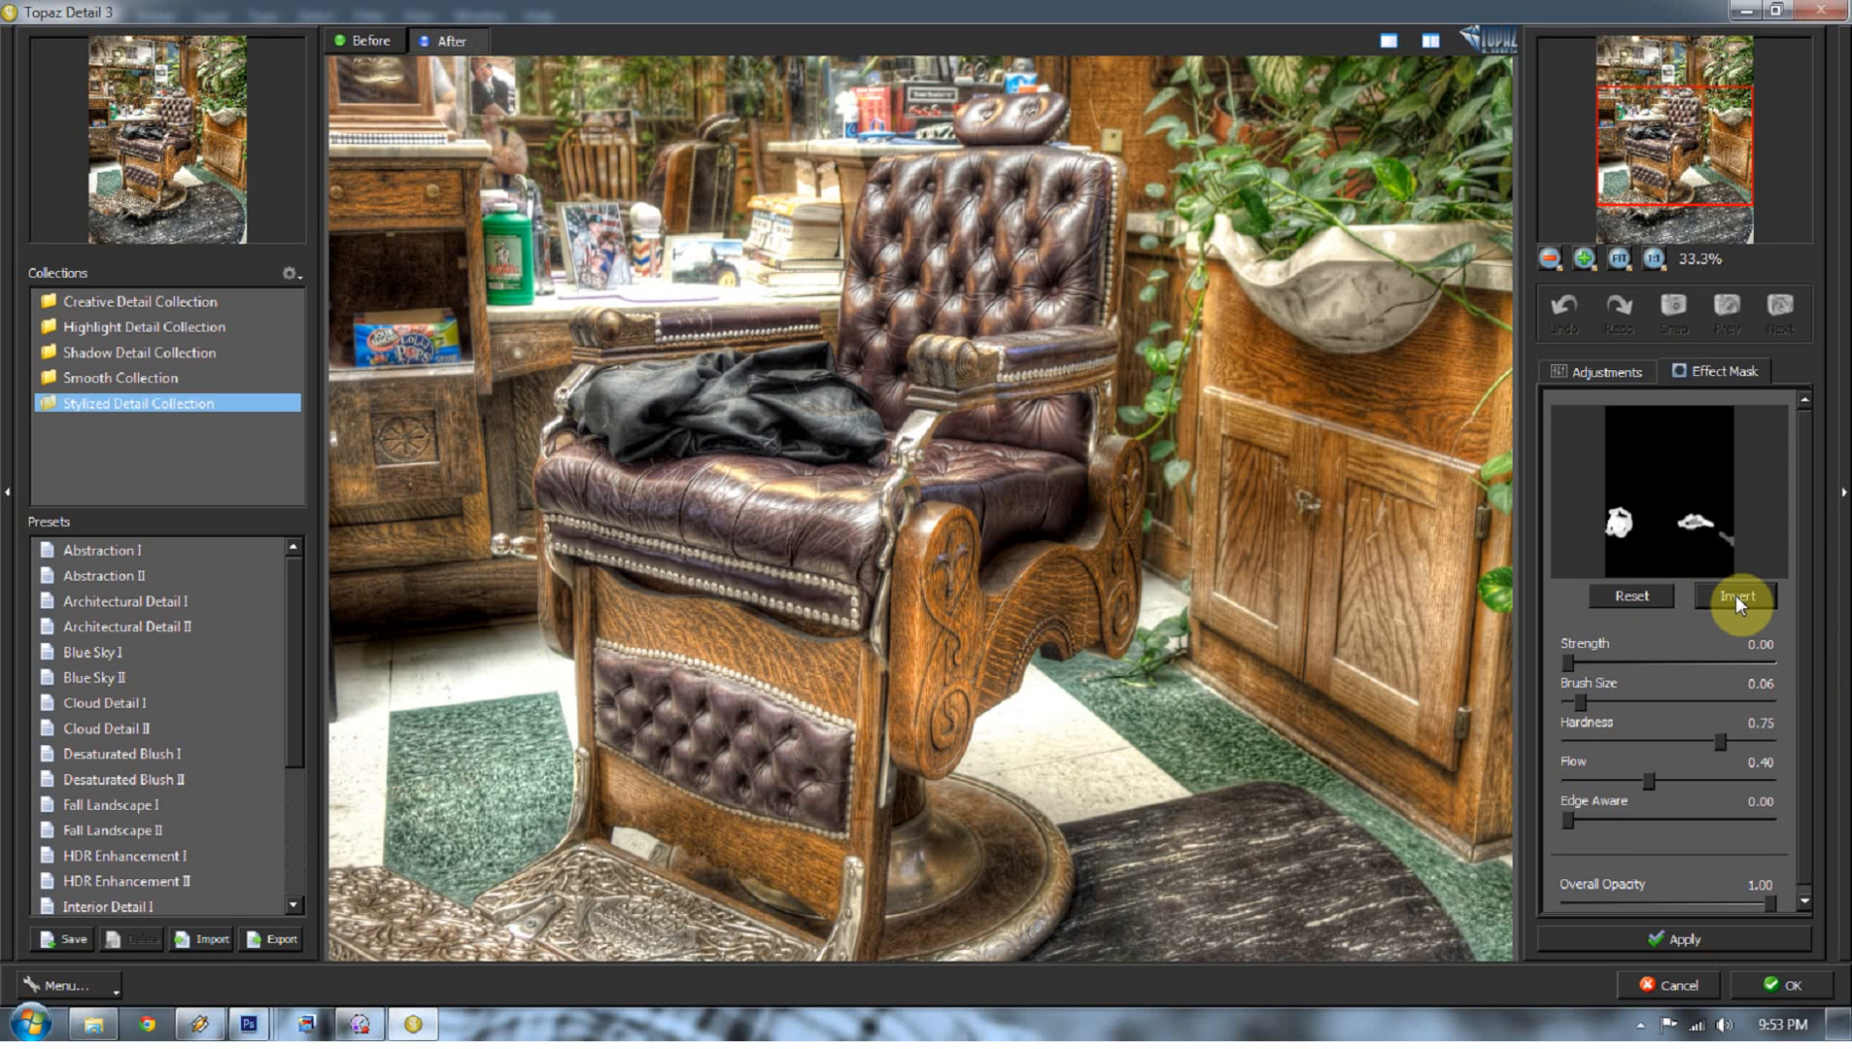
pyautogui.click(1737, 597)
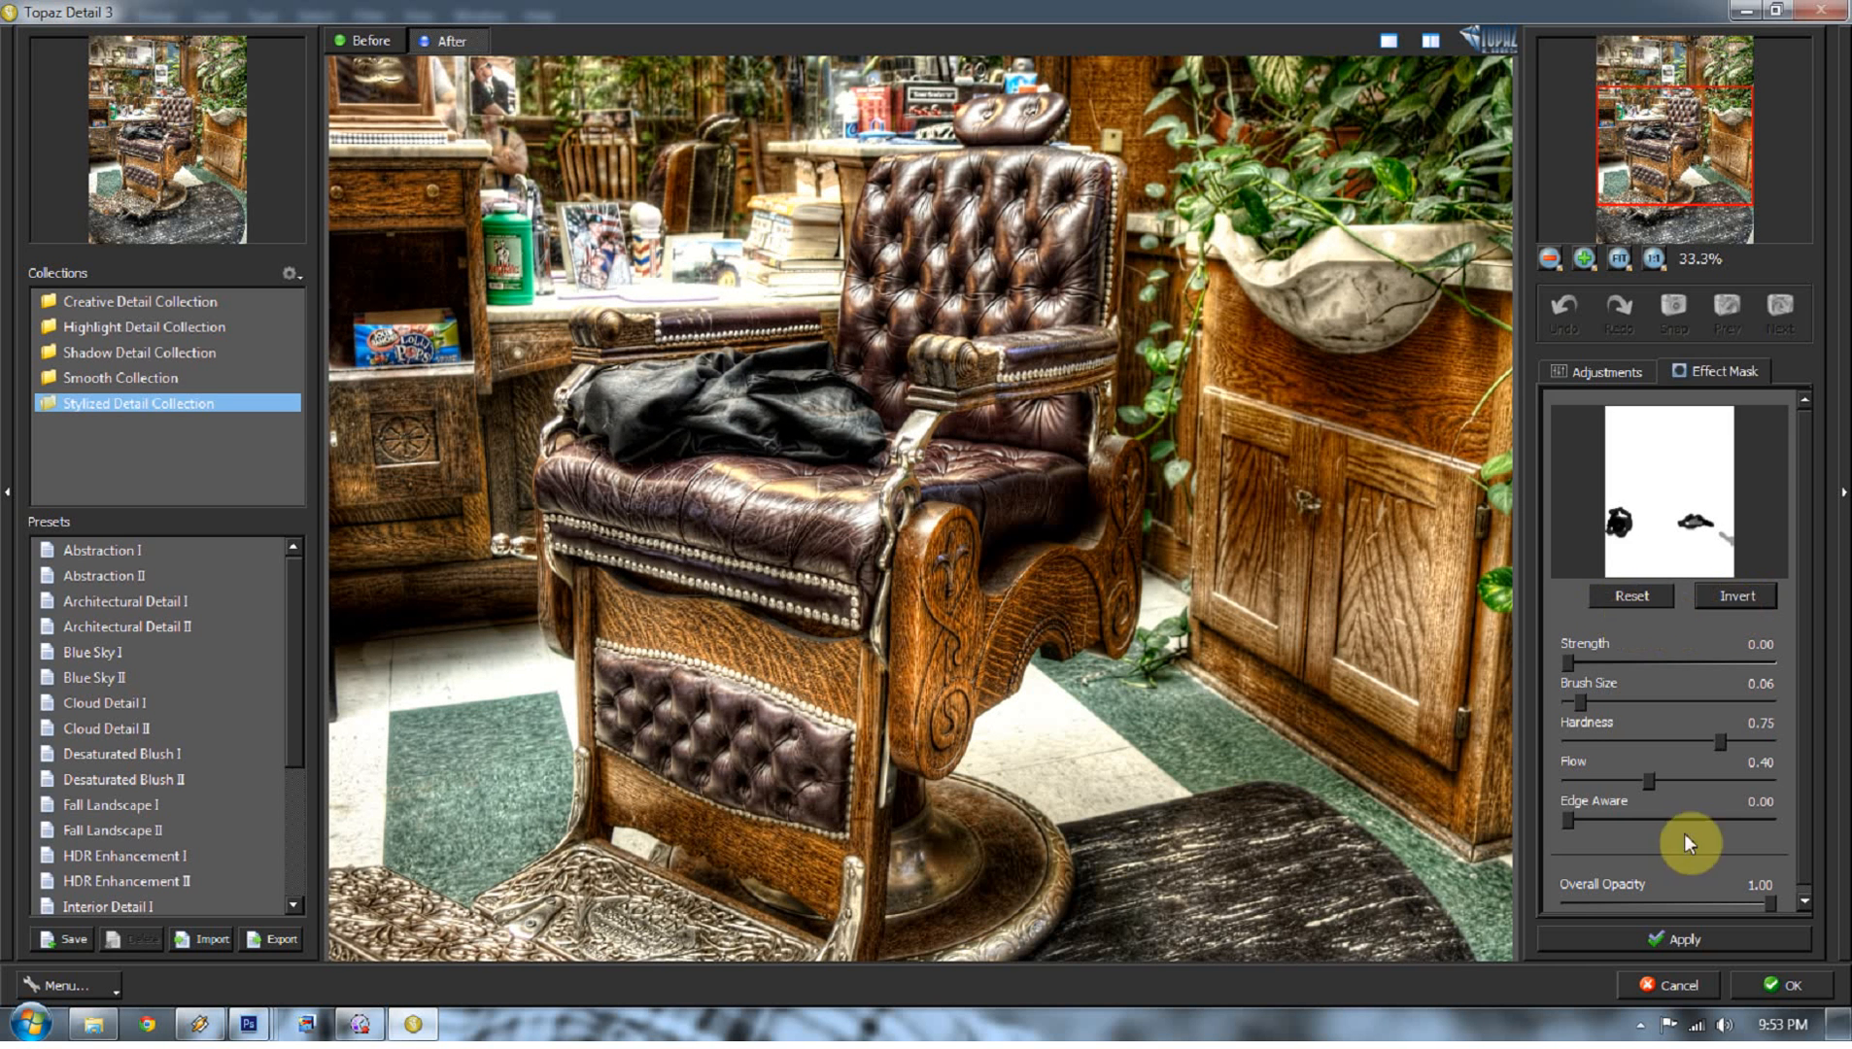
# Step: Set the effect mask's Overall Opacity to 0.91 and apply the Topaz Detail 3 effect to the photo
pyautogui.moveTo(1801, 805); pyautogui.dragTo(1803, 834)
pyautogui.moveTo(1756, 899); pyautogui.dragTo(1750, 830)
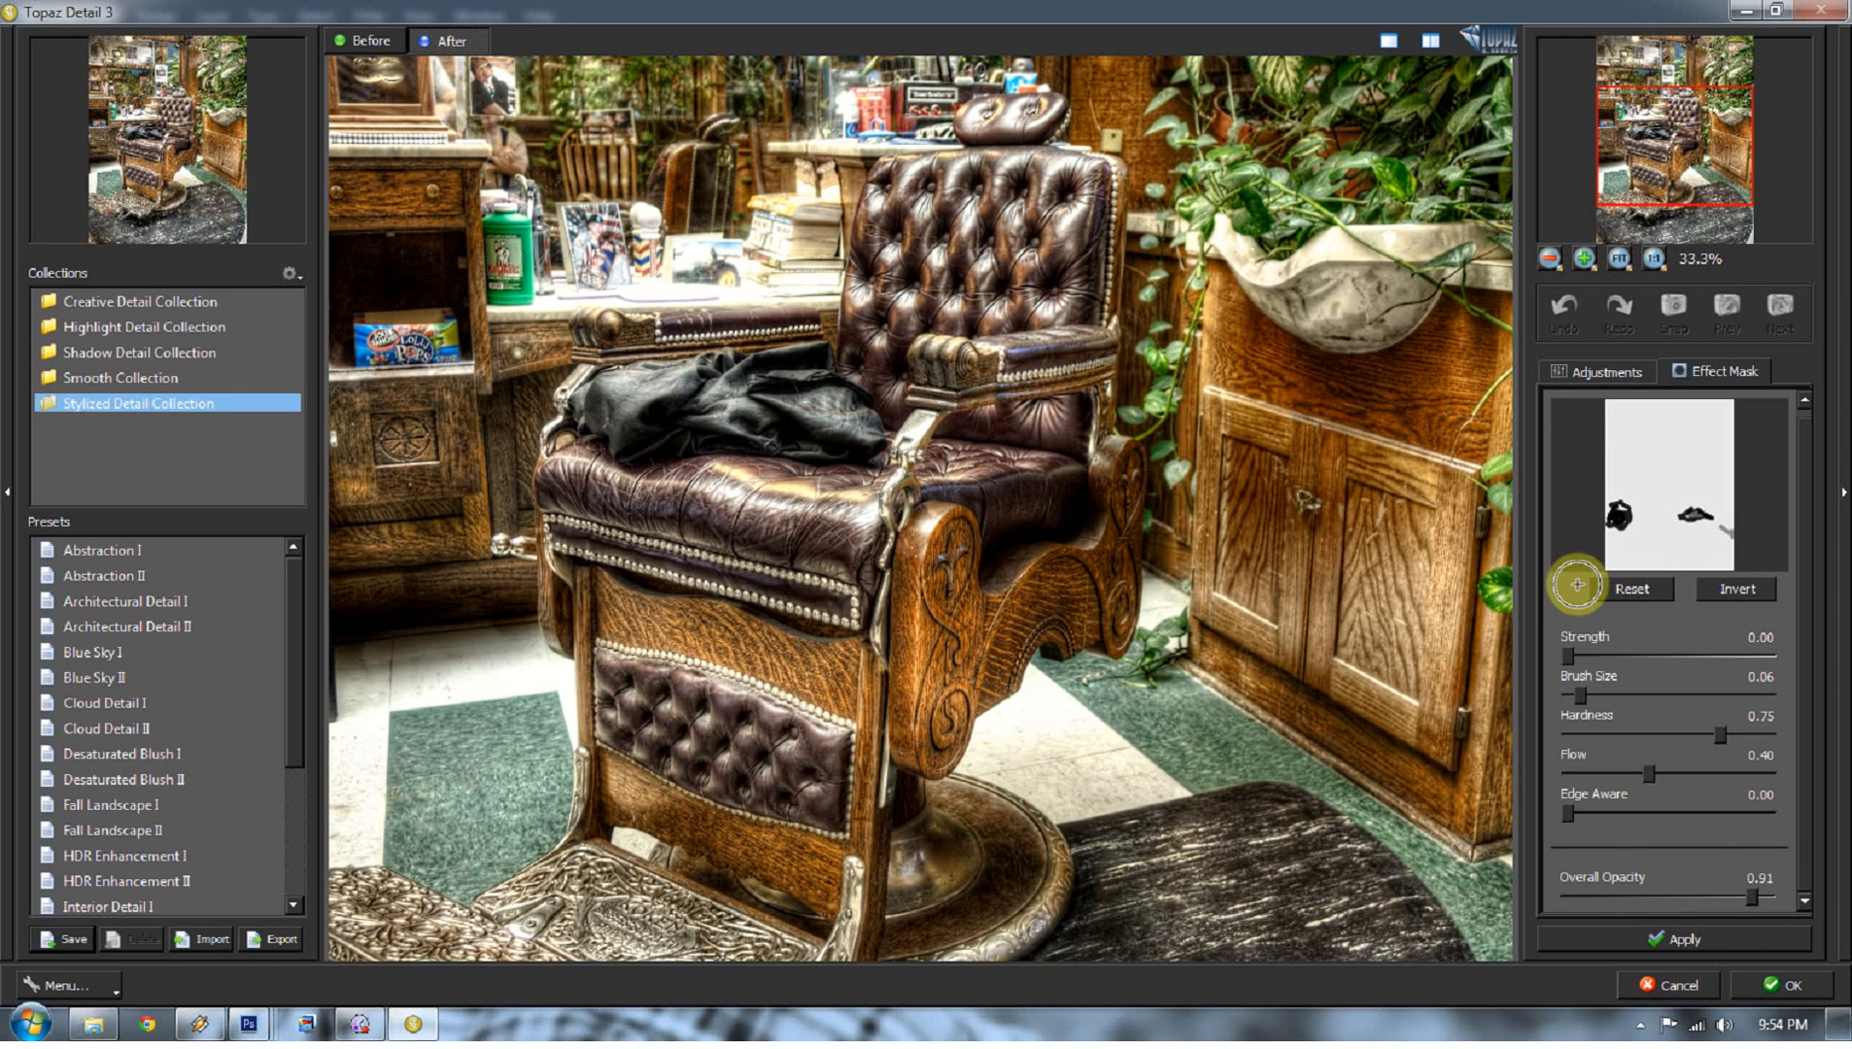
pyautogui.click(1585, 367)
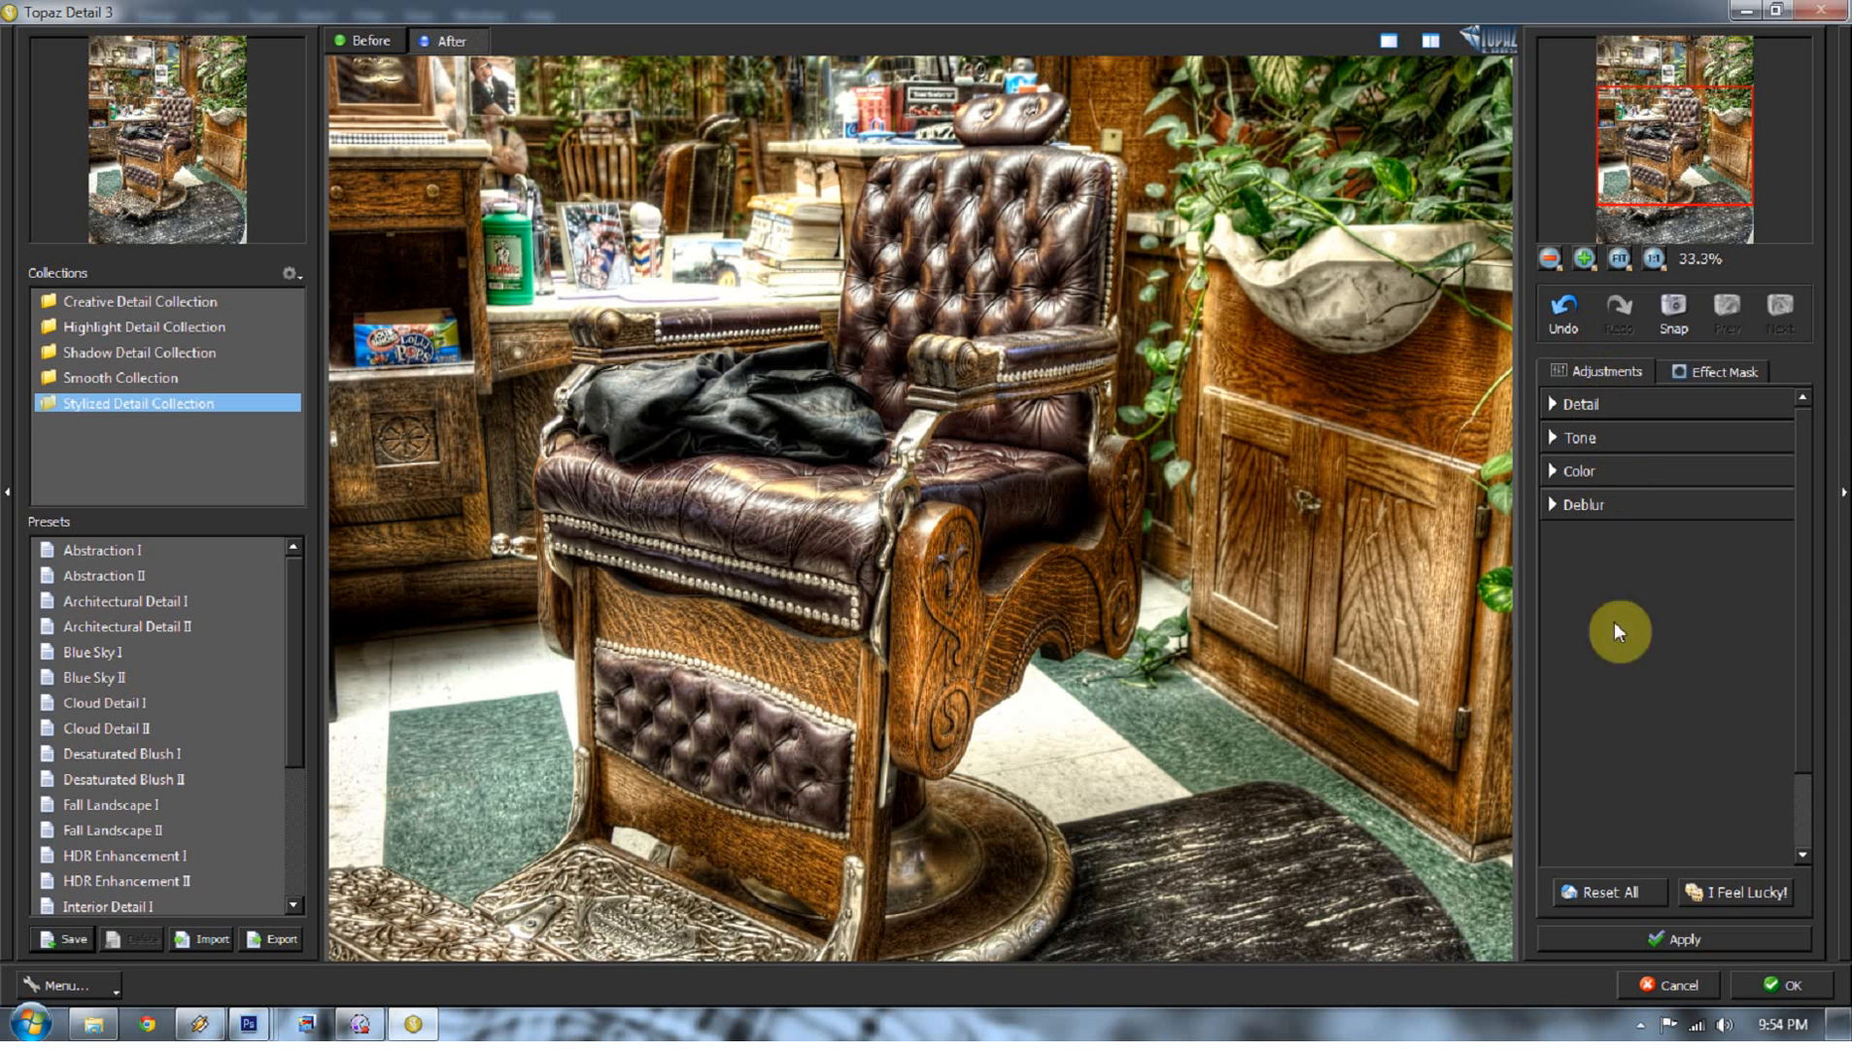
pyautogui.click(1669, 935)
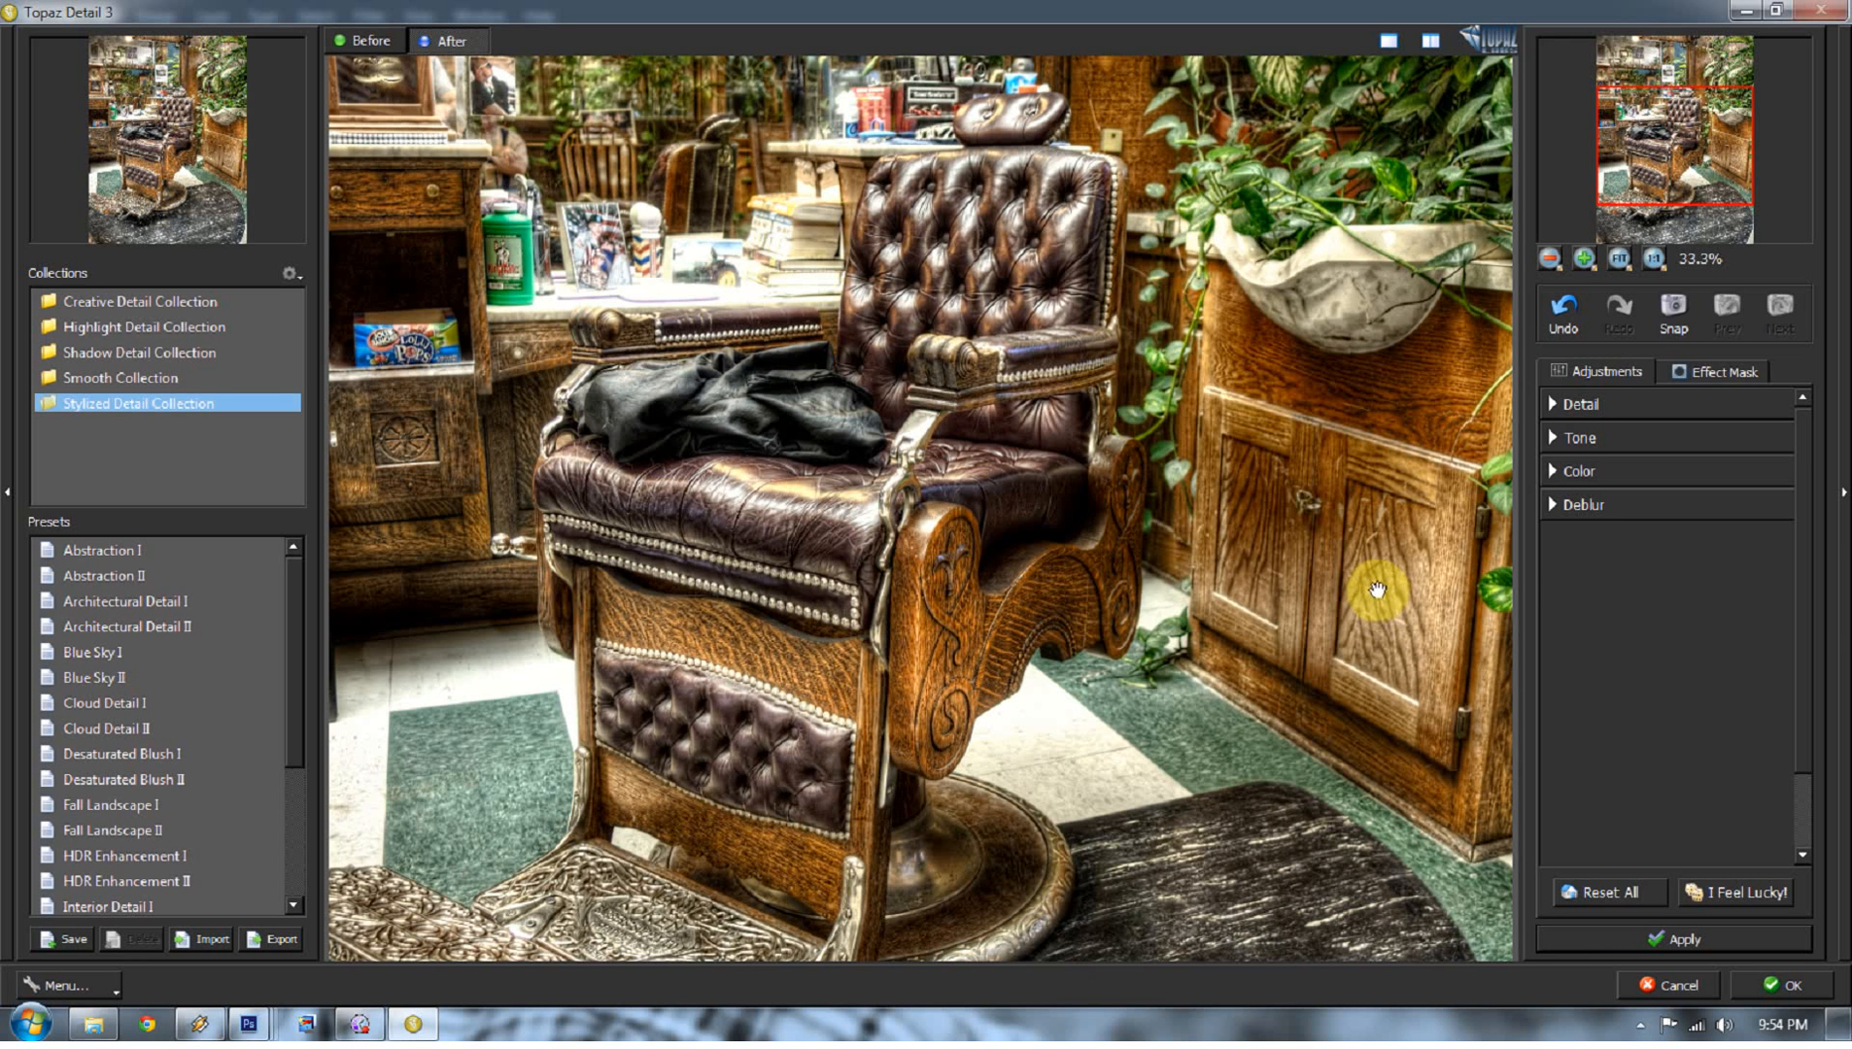
pyautogui.click(1777, 985)
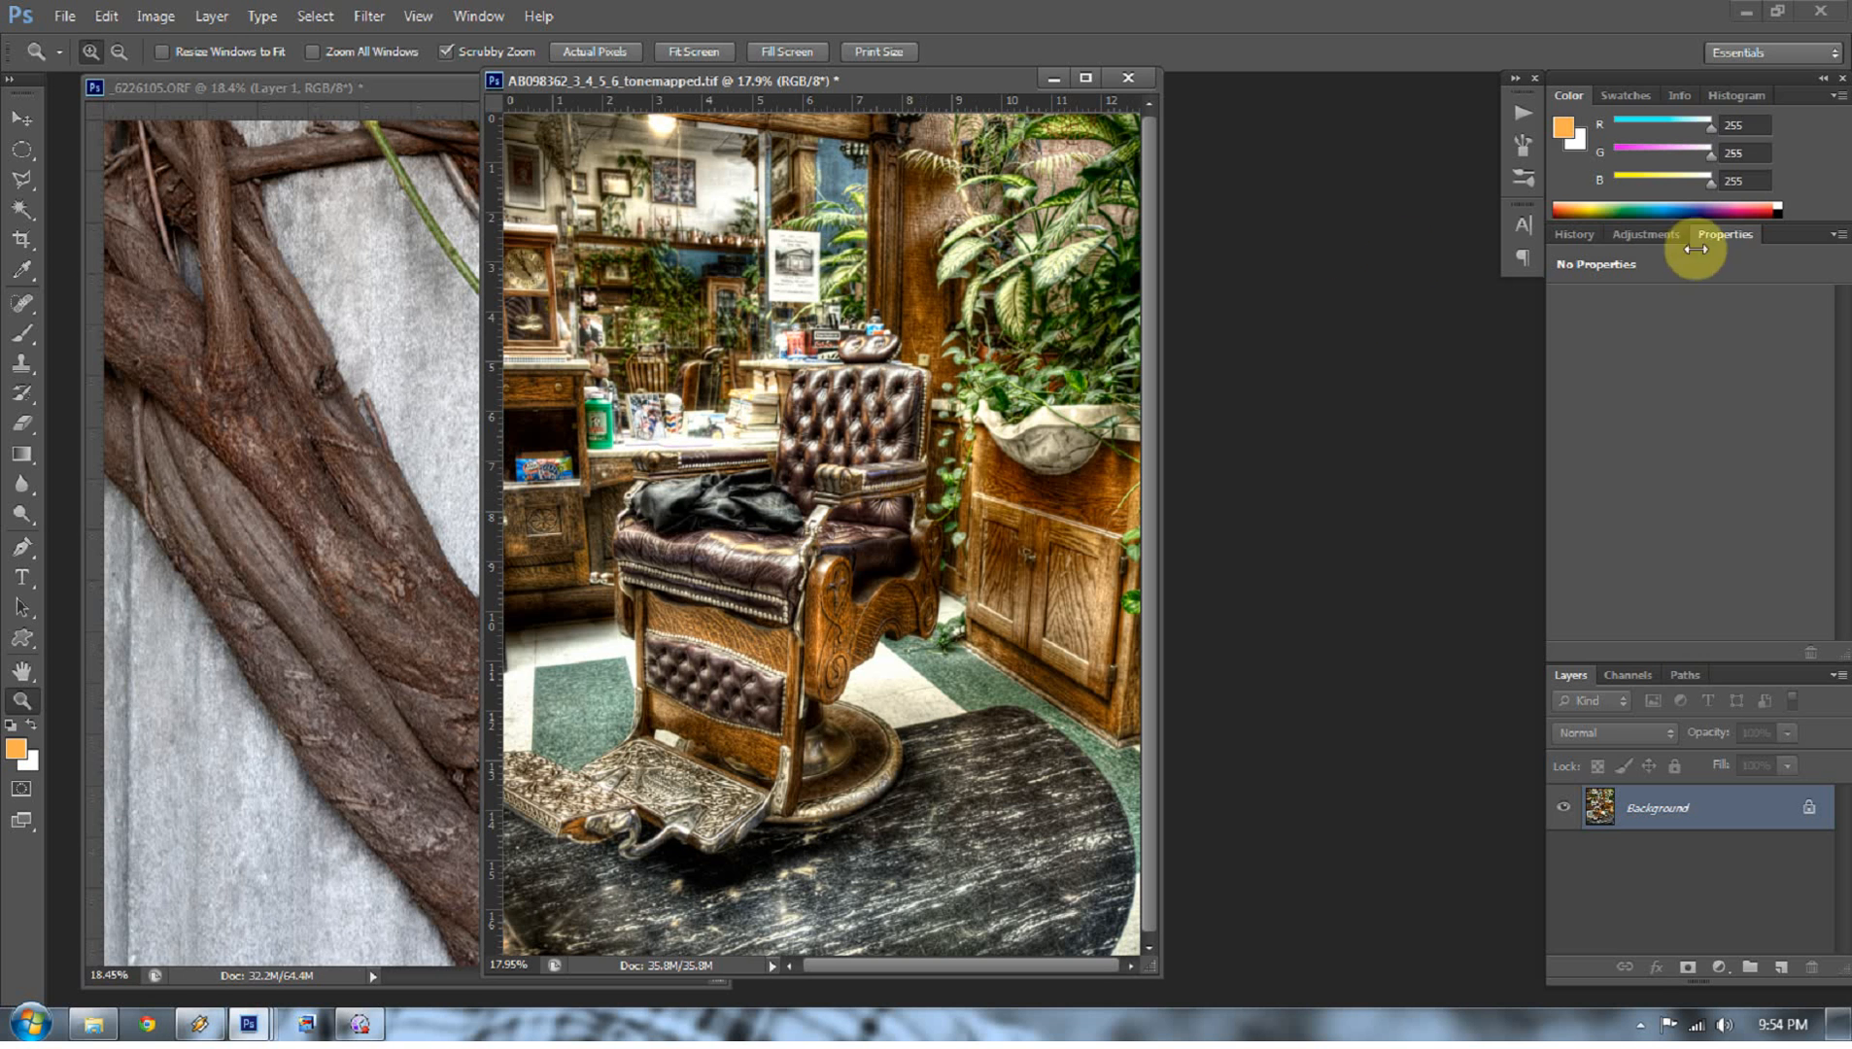
# Step: Compare the barber chair photo before and after the latest Topaz Detail 3 filter using its history states
pyautogui.click(1574, 234)
pyautogui.click(1632, 386)
pyautogui.click(1642, 412)
pyautogui.click(1634, 394)
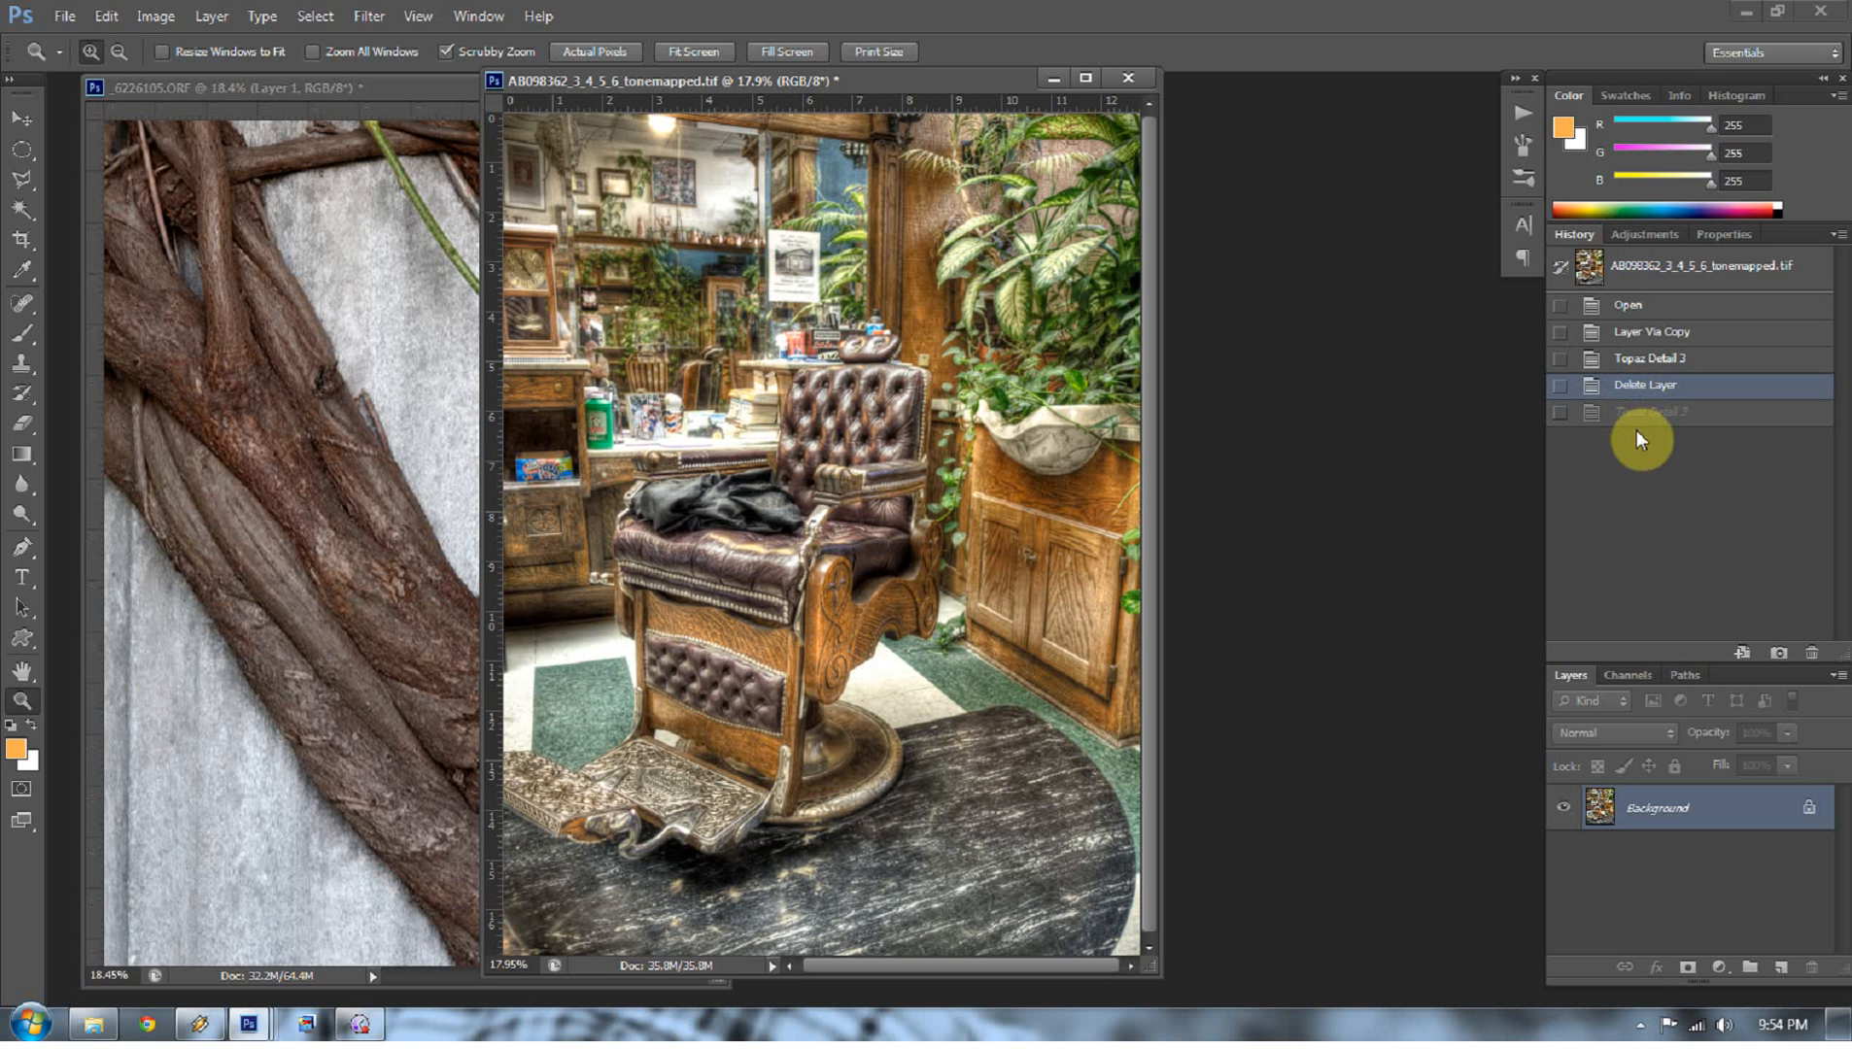
pyautogui.click(1627, 416)
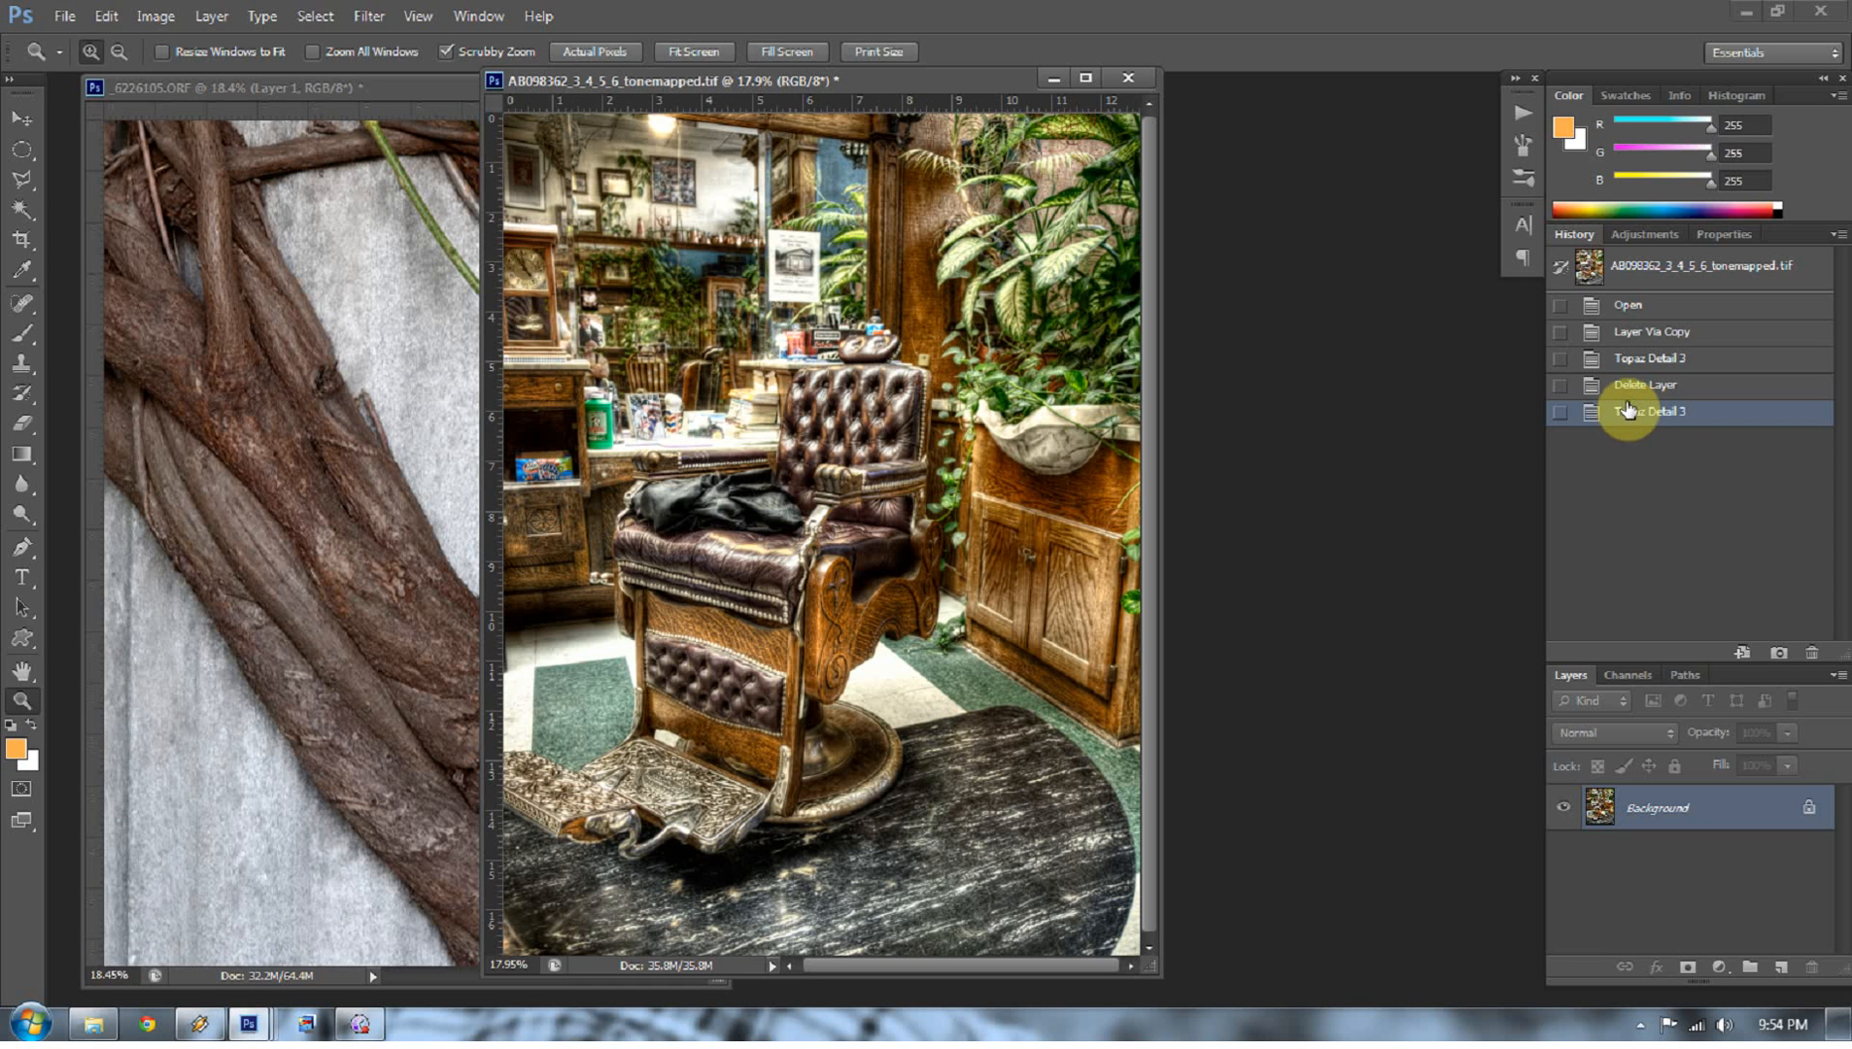
pyautogui.click(1628, 390)
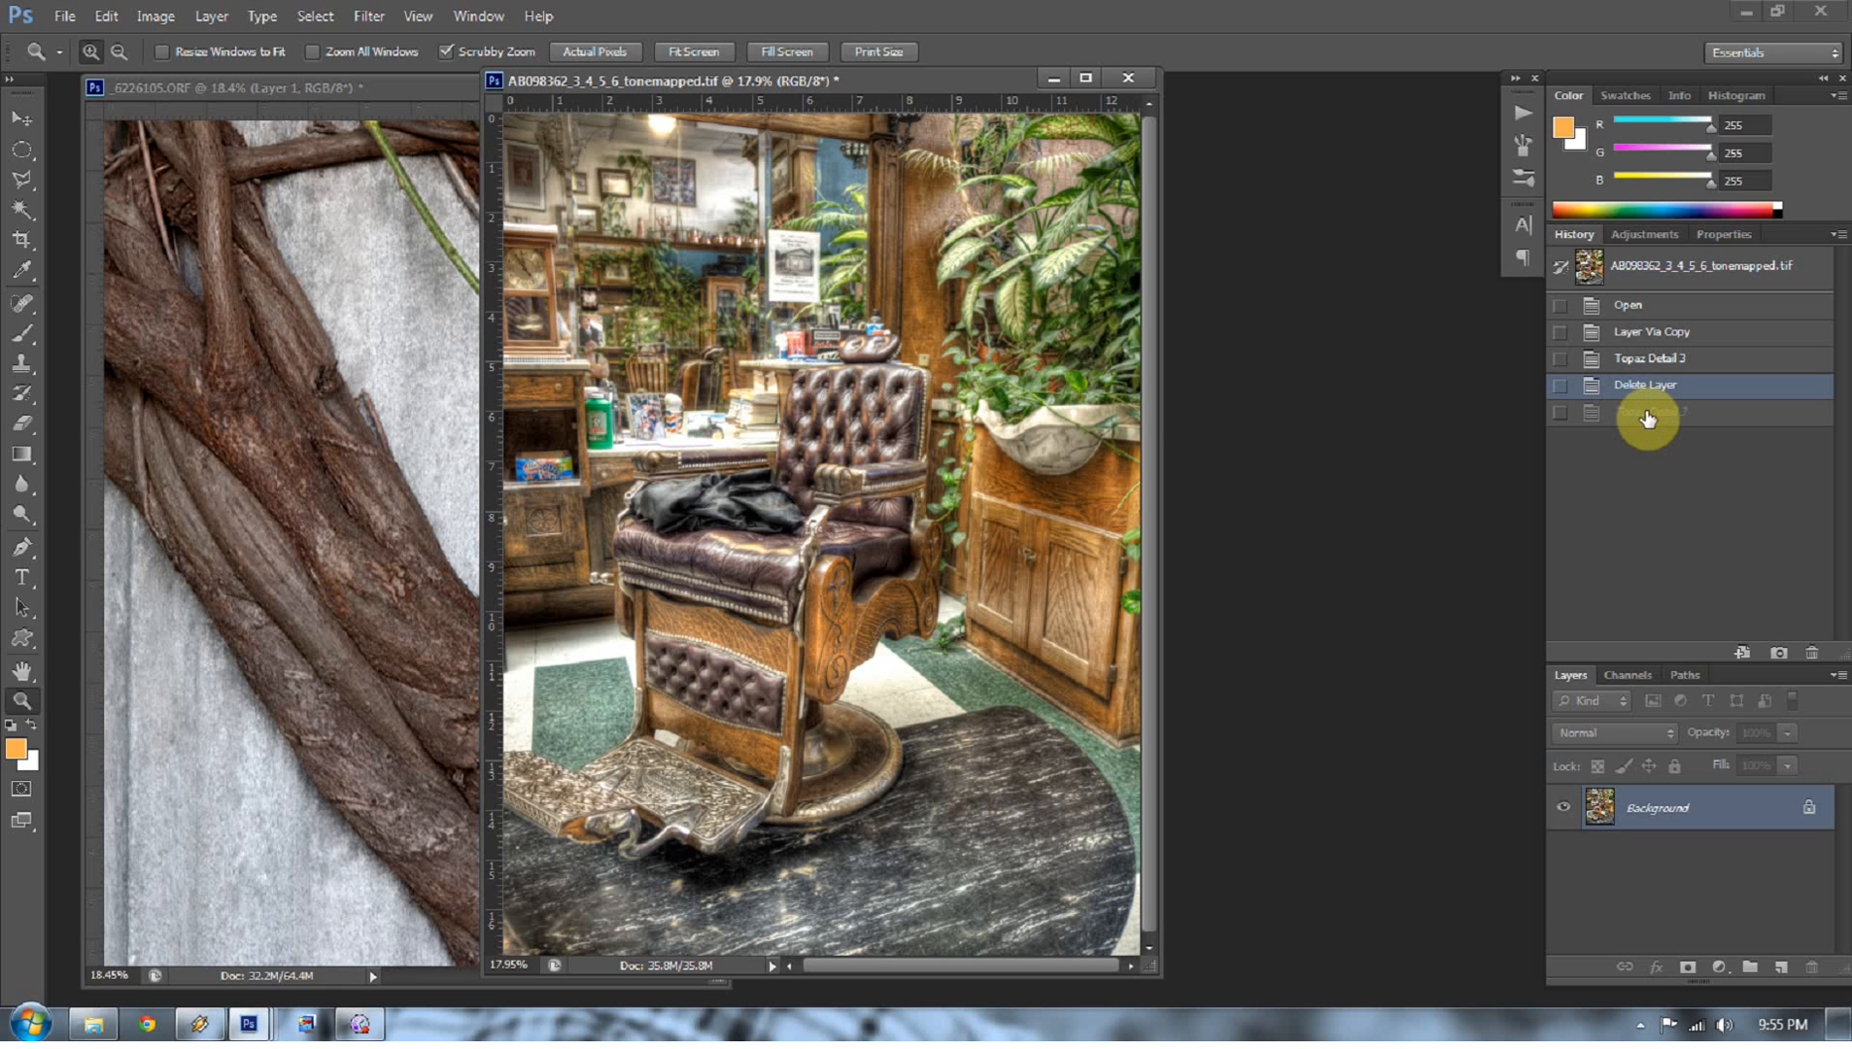
pyautogui.click(1648, 415)
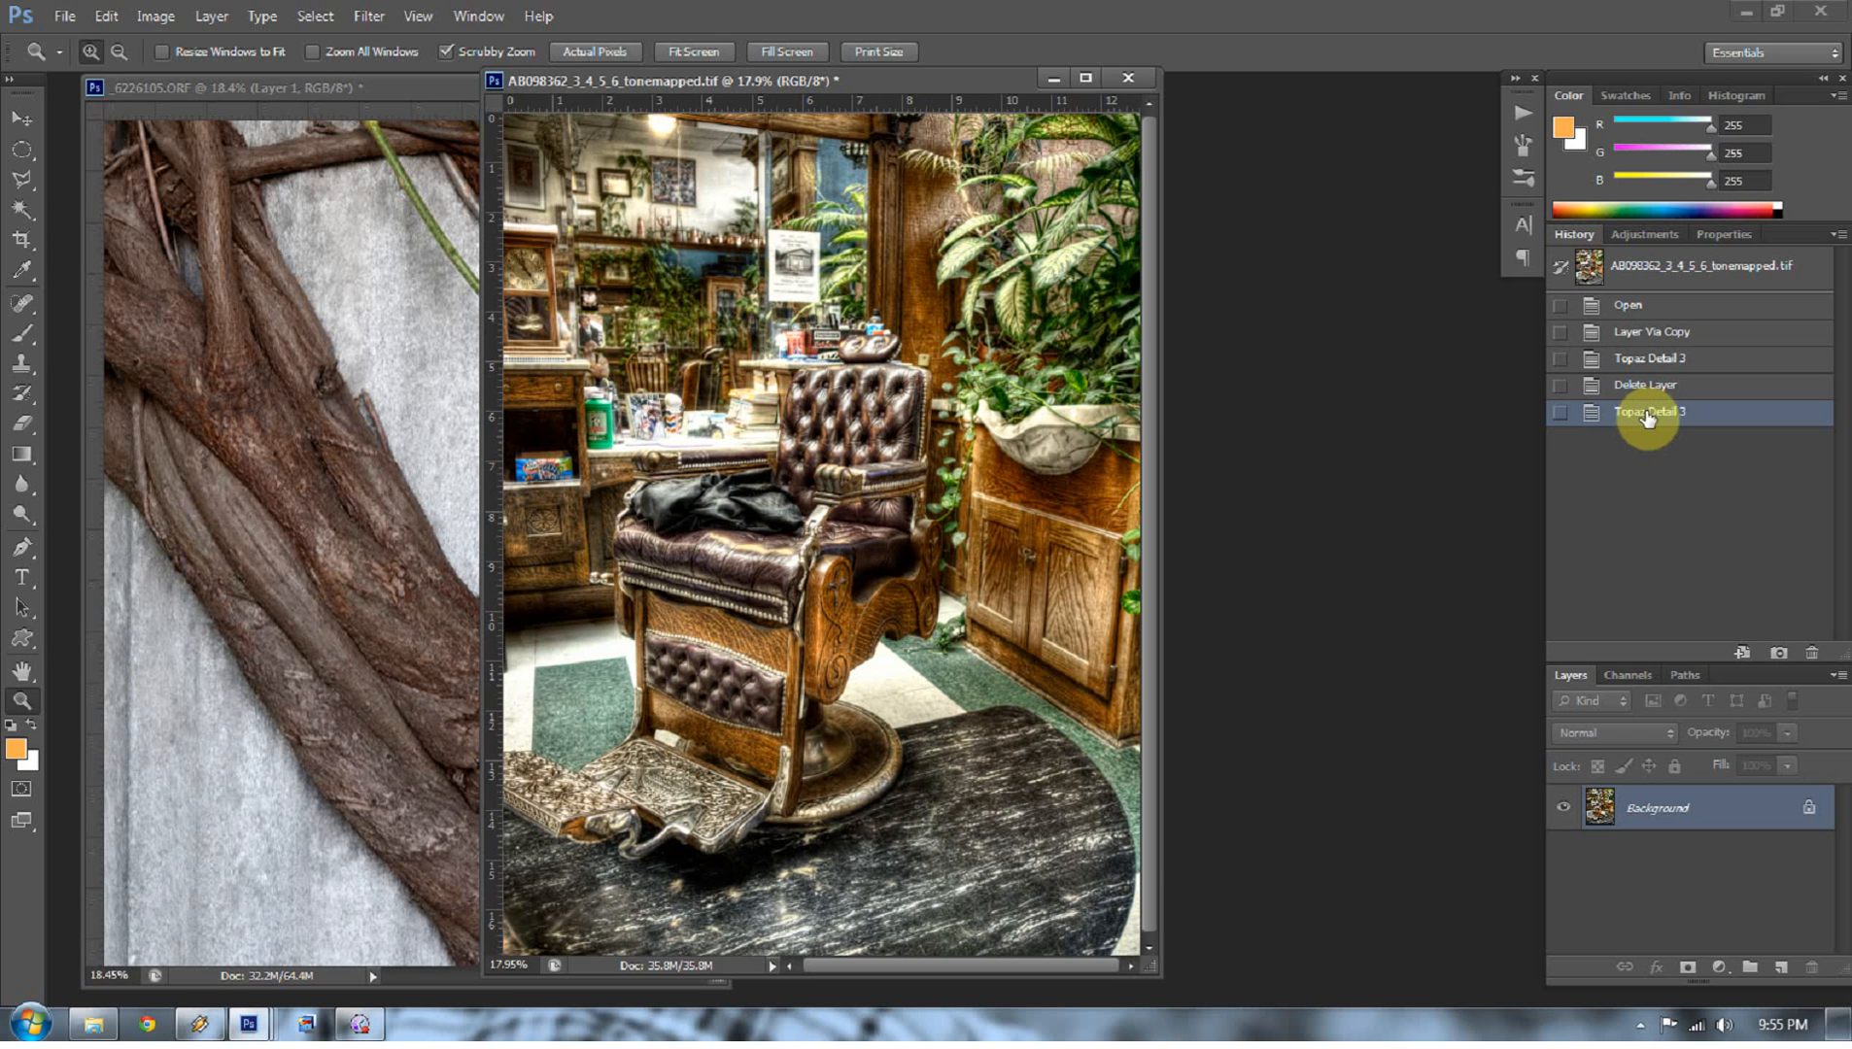
# Step: Return to the Delete Layer history state, duplicate the Background layer and rerun the Topaz Detail 3 filter on the copy
pyautogui.click(1645, 386)
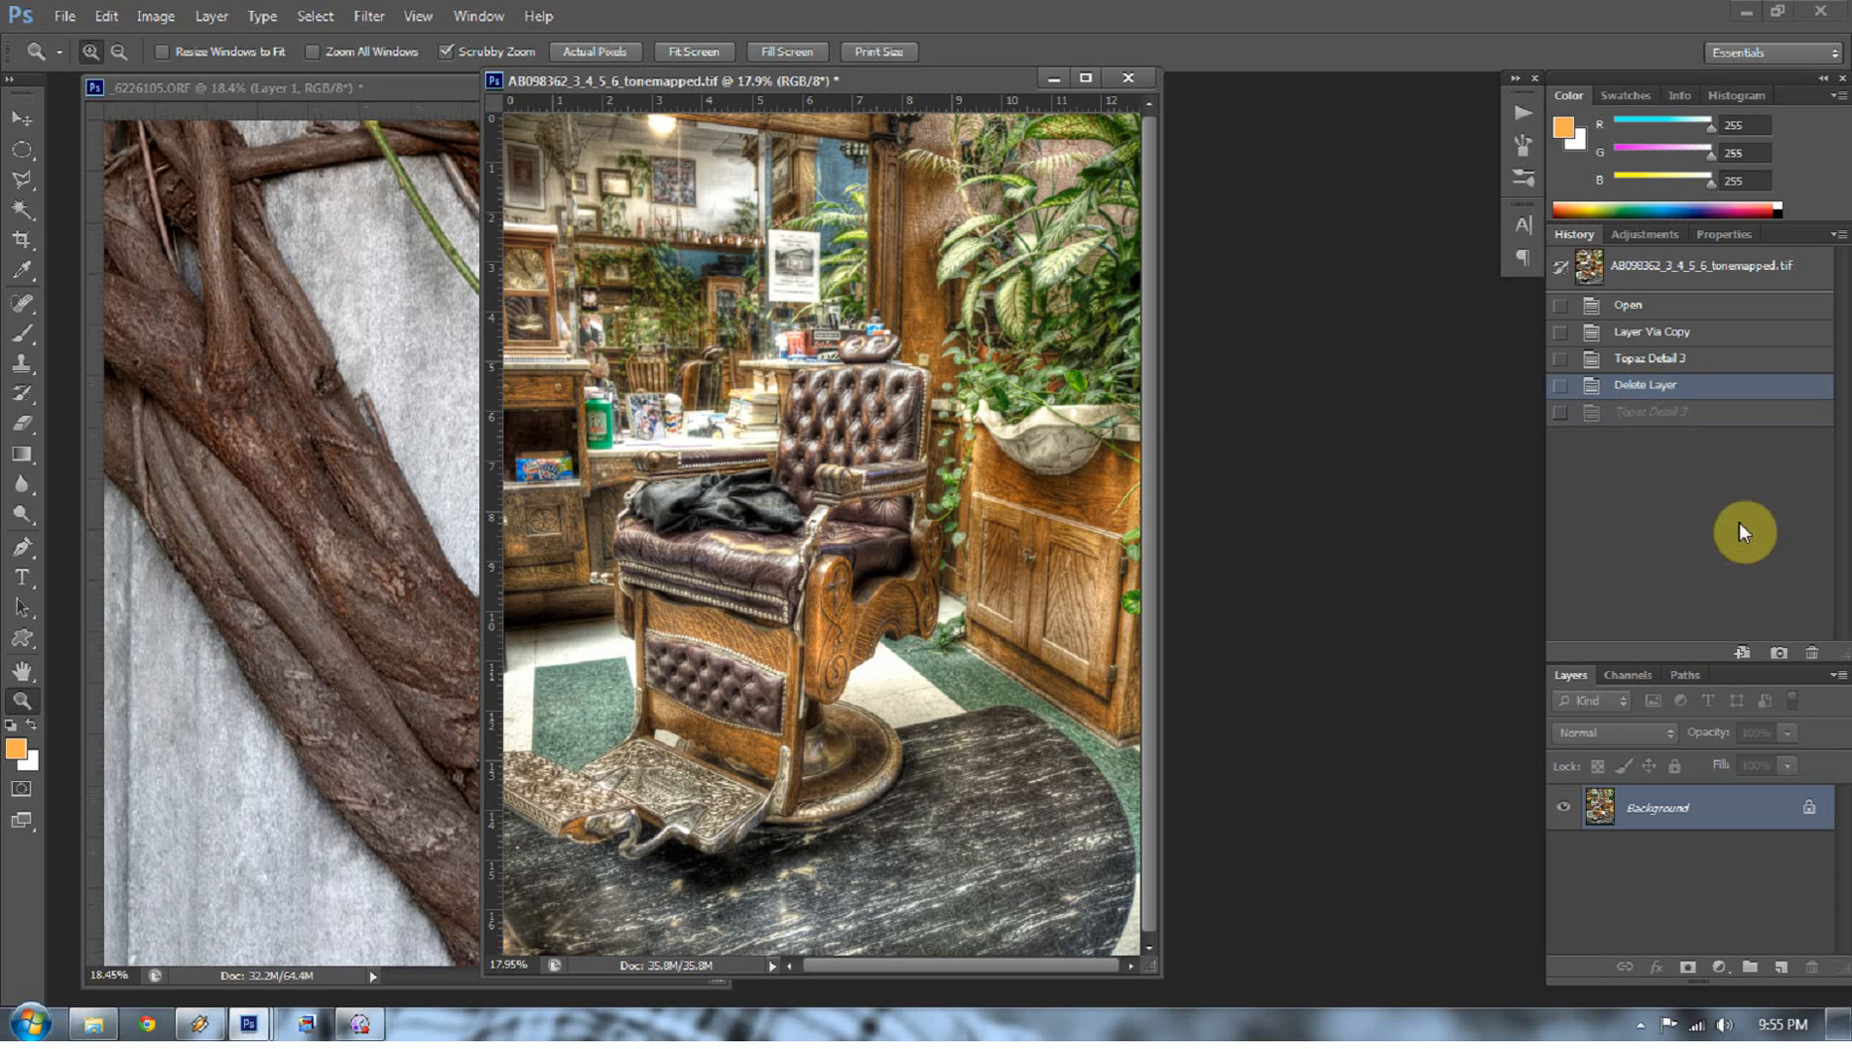
pyautogui.hotkey('ctrl', 'j')
pyautogui.hotkey('ctrl', 'f')
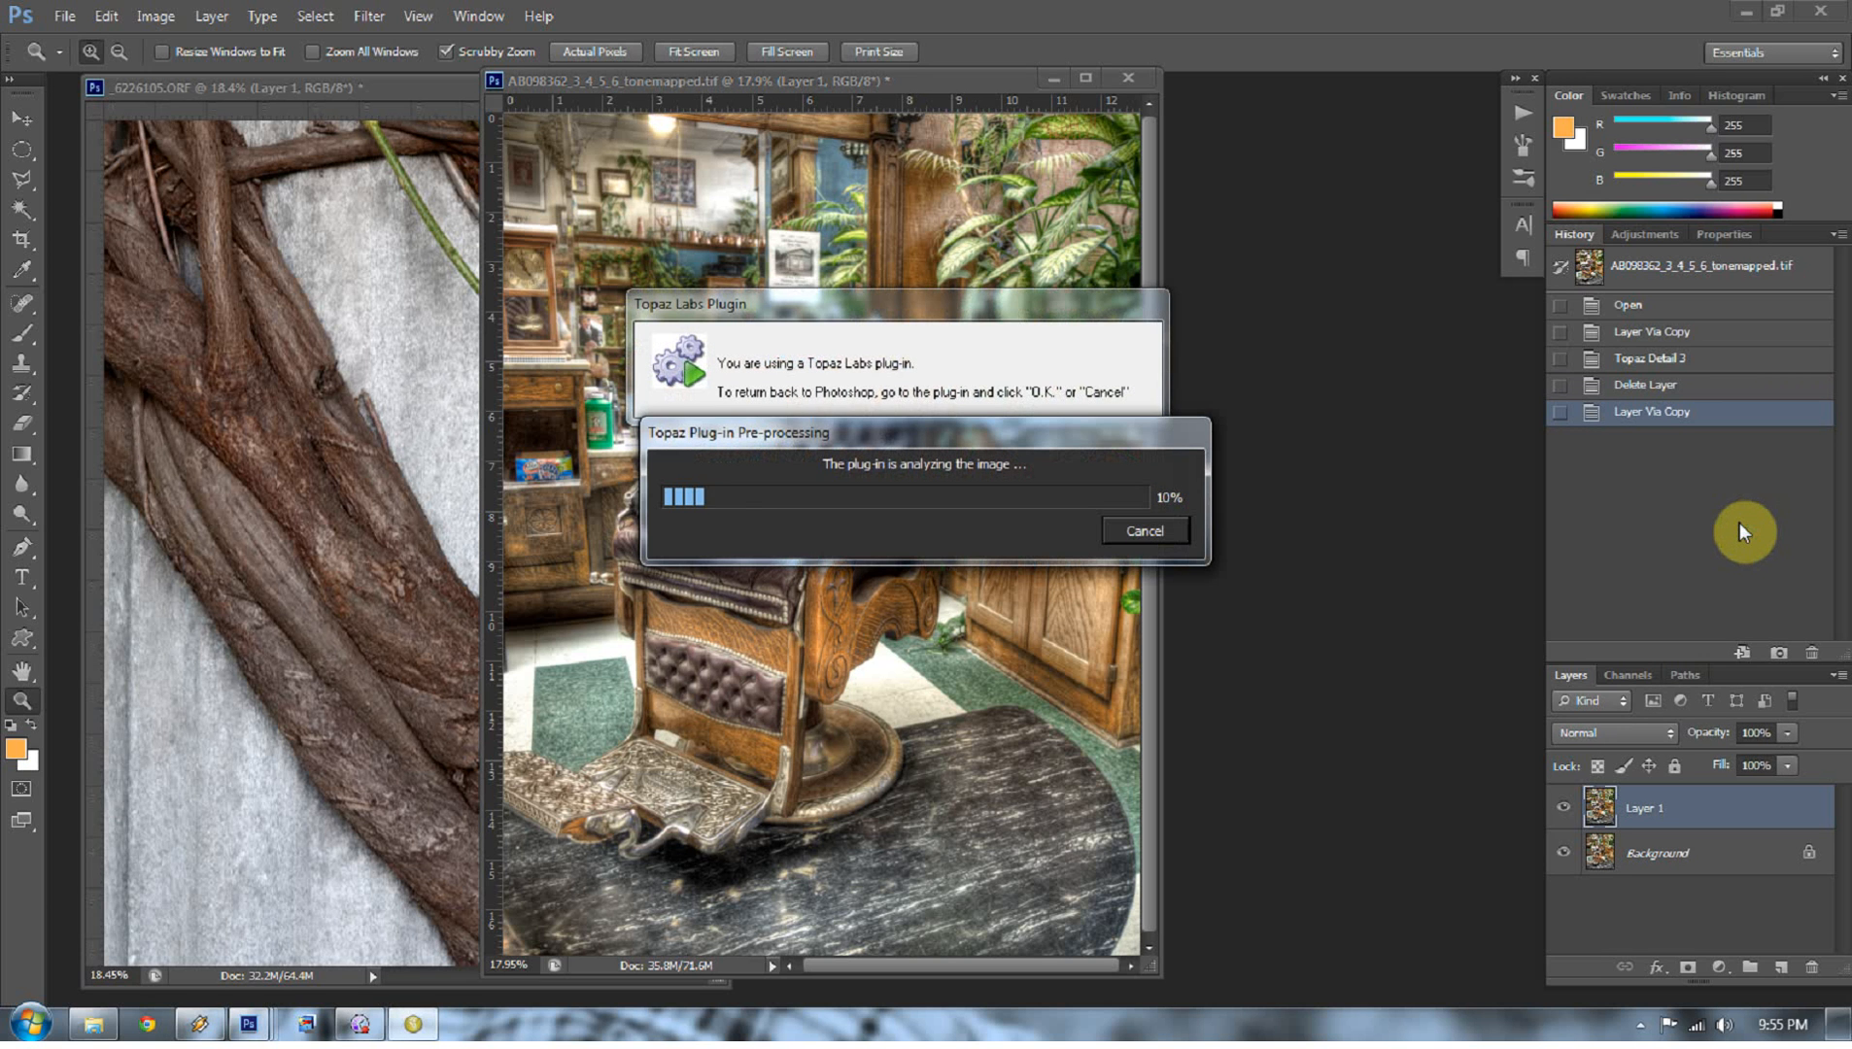